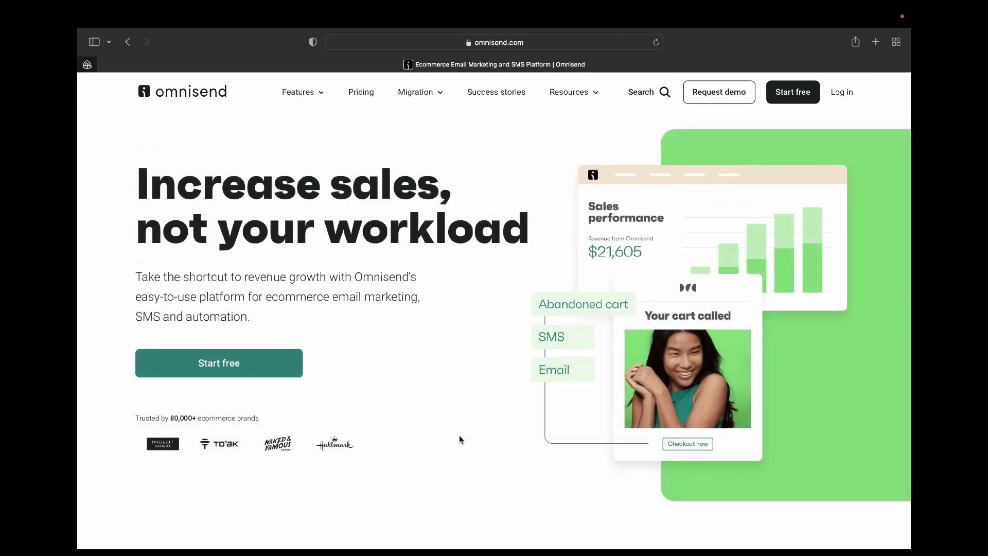
Look at the customer success stories page, then return to the Omnisend home page.
mouse_move(320, 97)
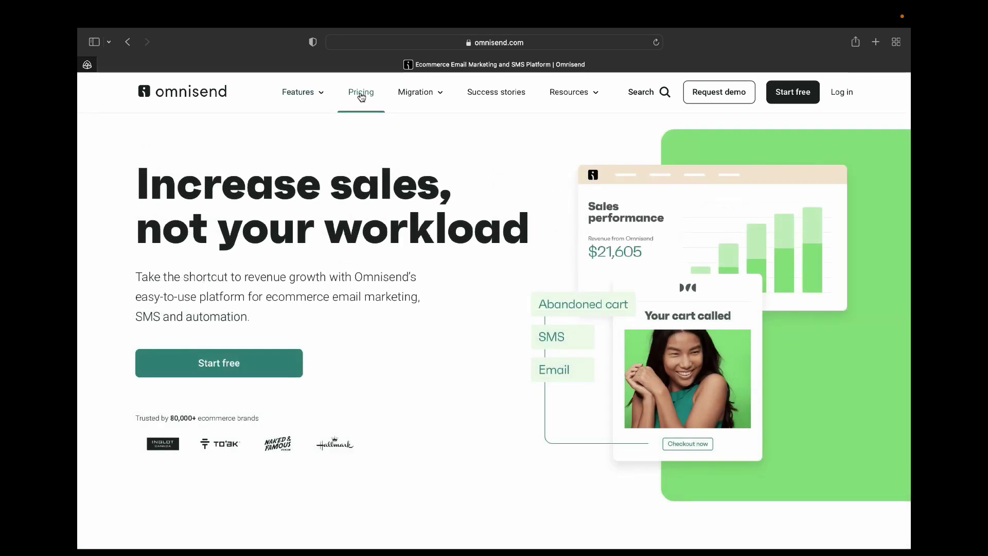
mouse_move(388, 100)
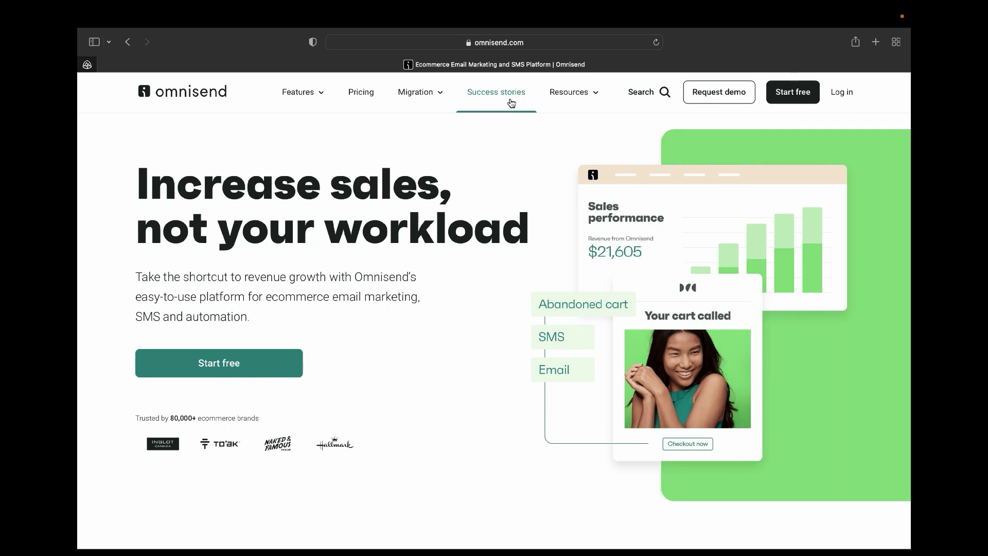
click(511, 101)
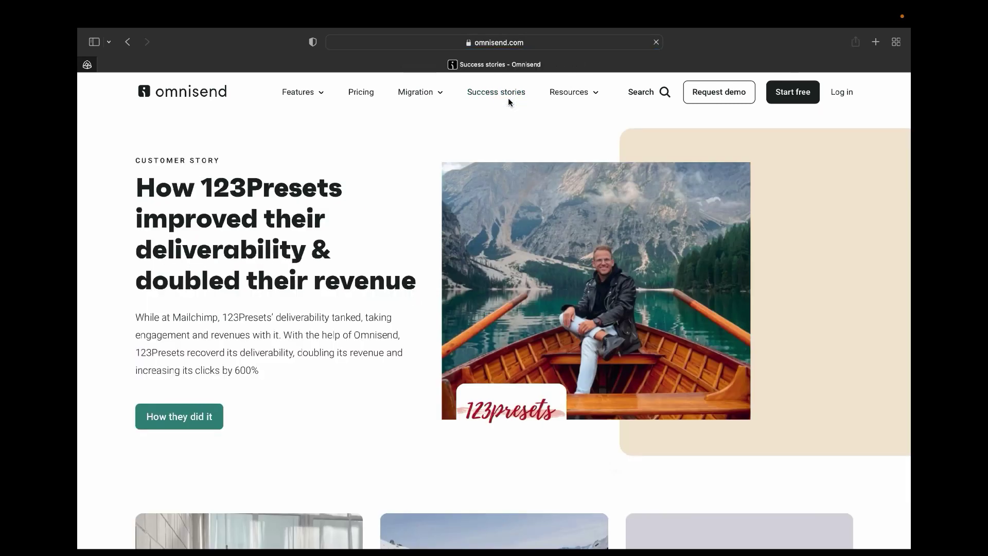
mouse_move(569, 98)
click(187, 93)
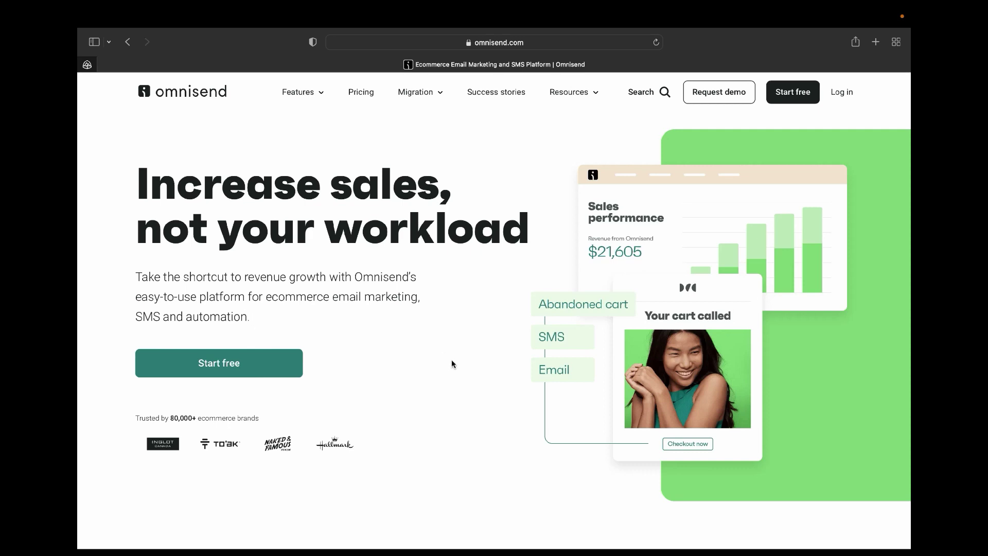
Scroll down the homepage to the ecommerce platform integration logos.
scroll(440, 417, down, 1)
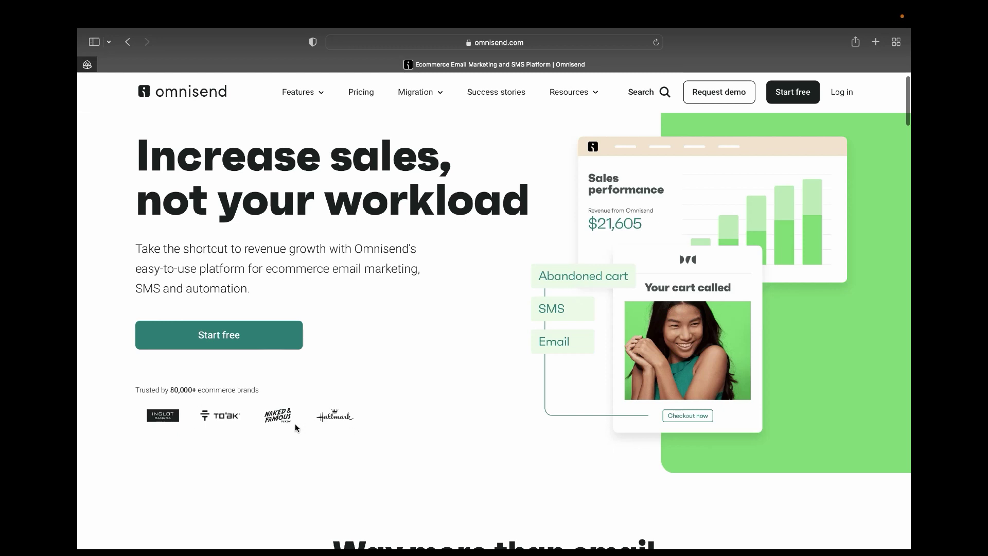
scroll(349, 423, down, 1)
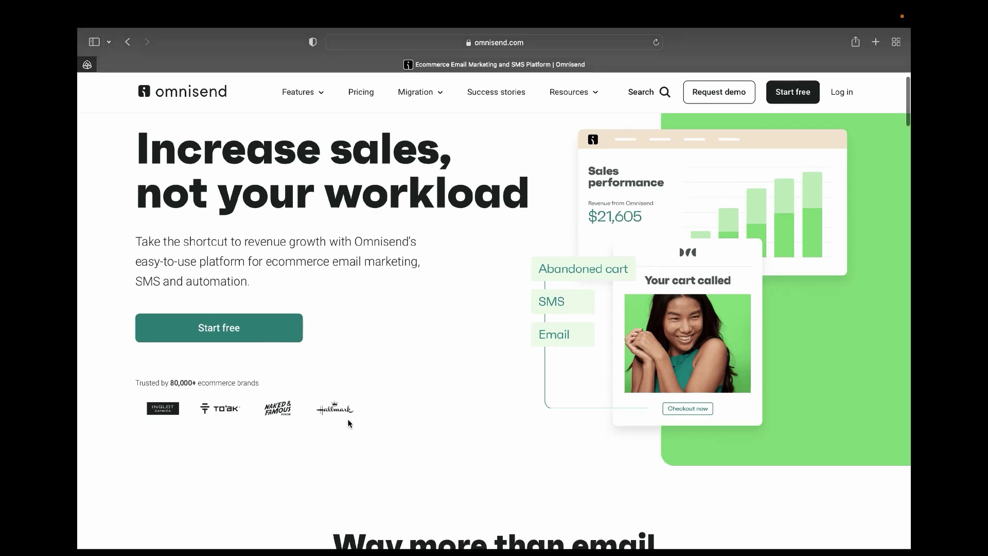
scroll(349, 423, down, 3)
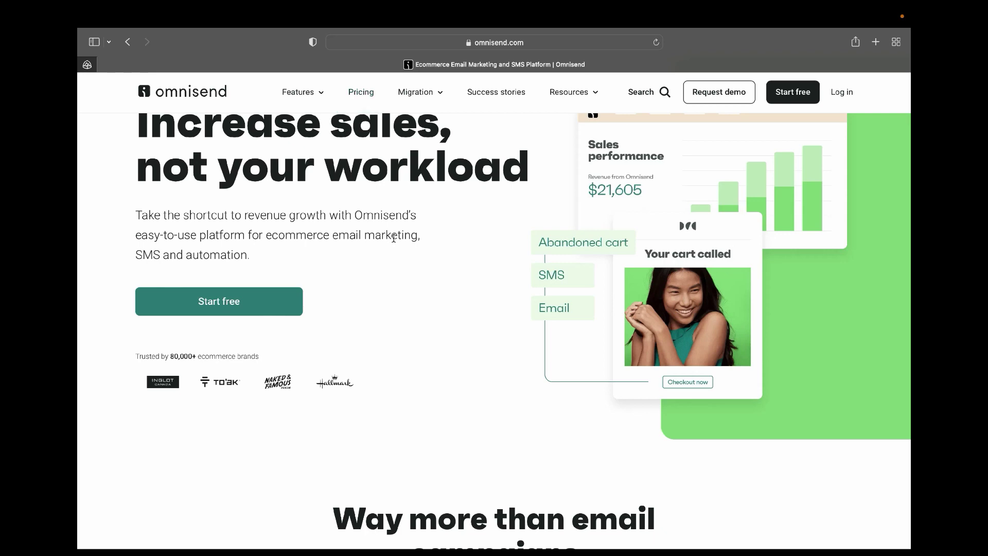
scroll(394, 242, down, 5)
scroll(393, 242, down, 20)
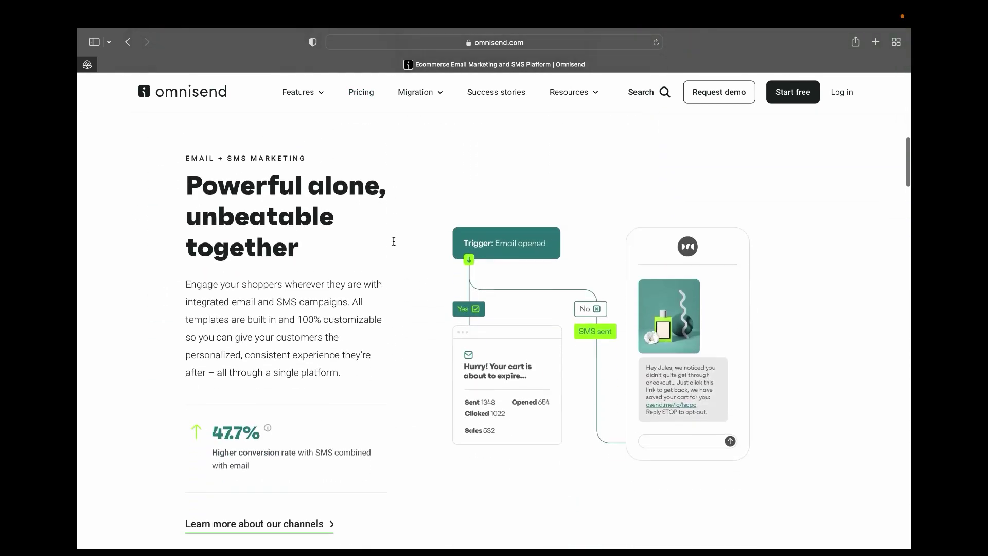
scroll(393, 245, down, 20)
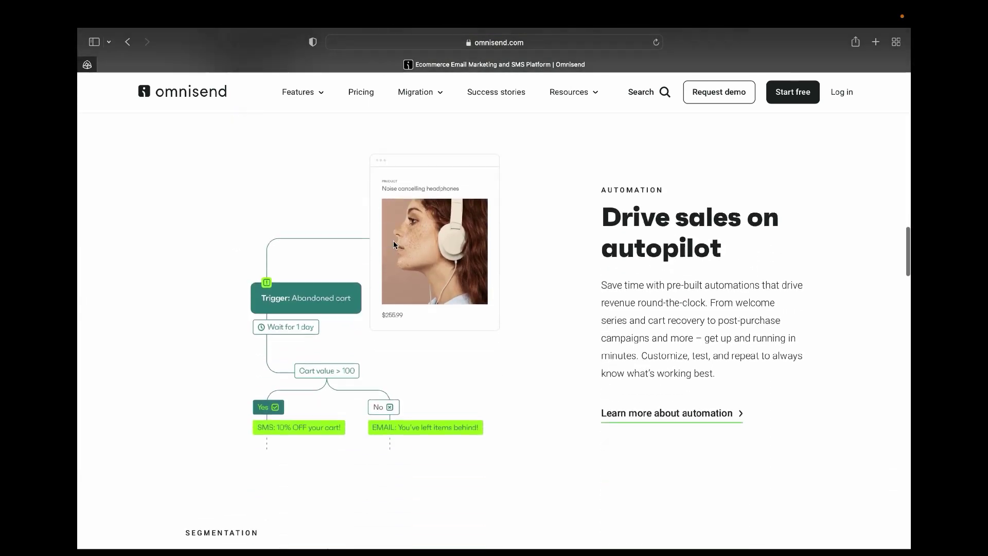
scroll(393, 245, down, 20)
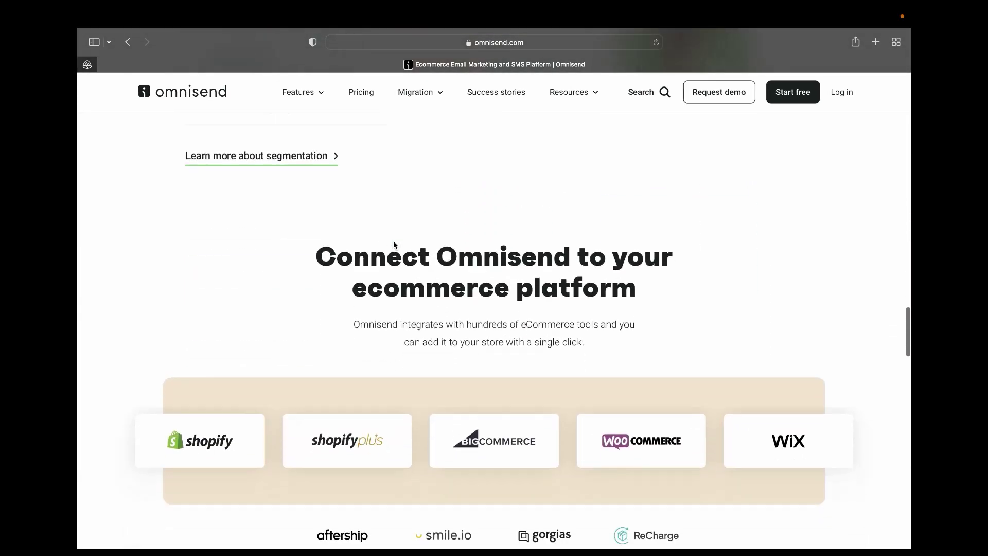
scroll(394, 242, down, 3)
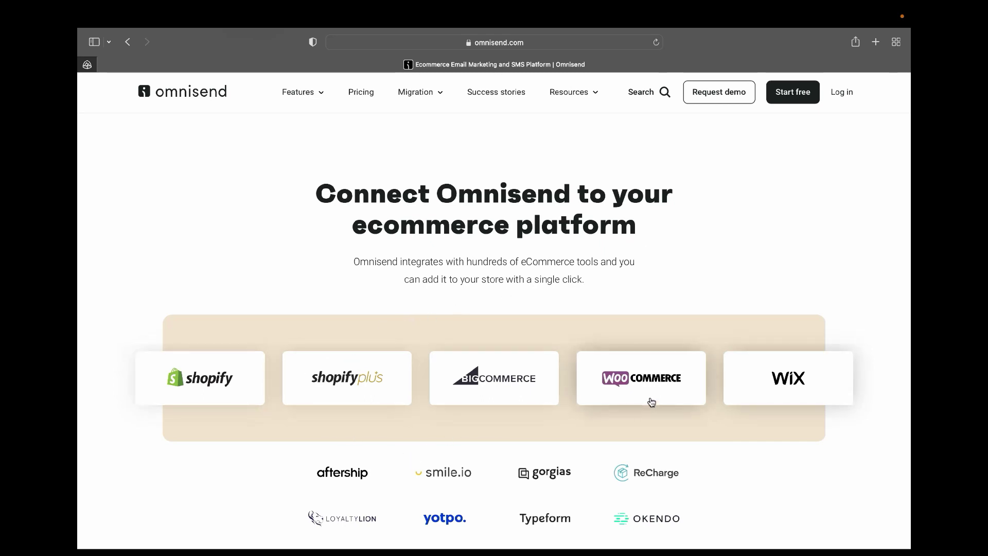
scroll(689, 450, up, 2)
scroll(690, 451, down, 5)
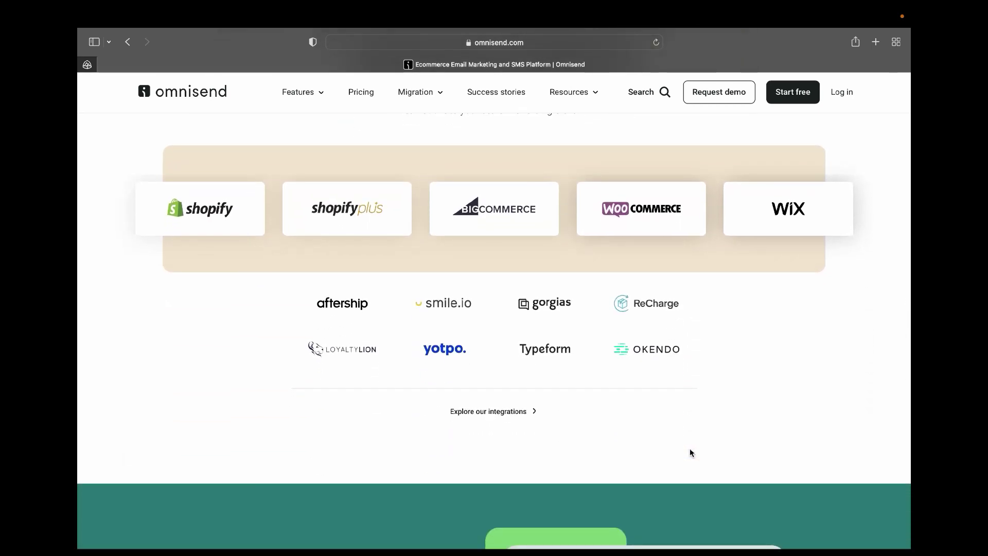
scroll(690, 450, down, 7)
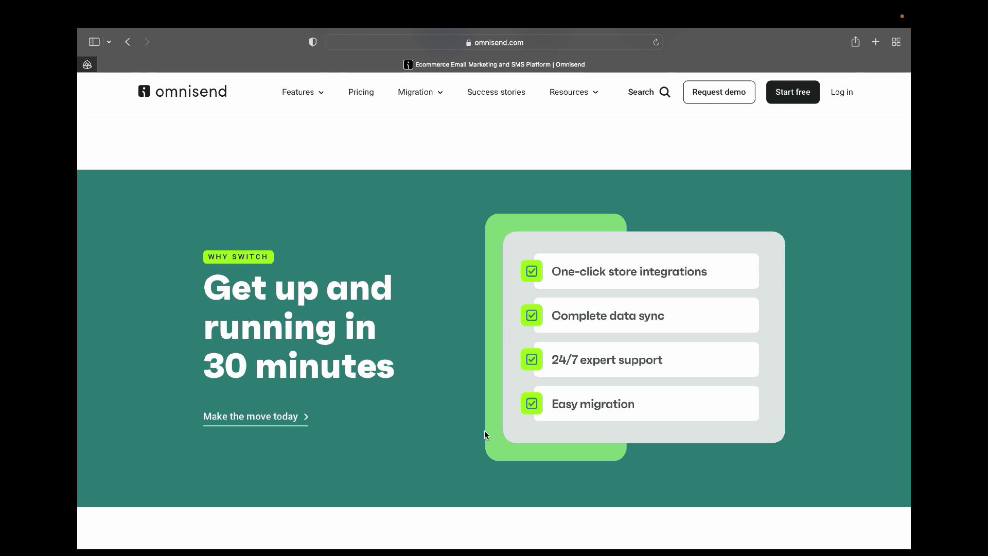
Scroll past the reviews and 'Join the 80,000+' section, then back up the homepage.
scroll(485, 431, down, 15)
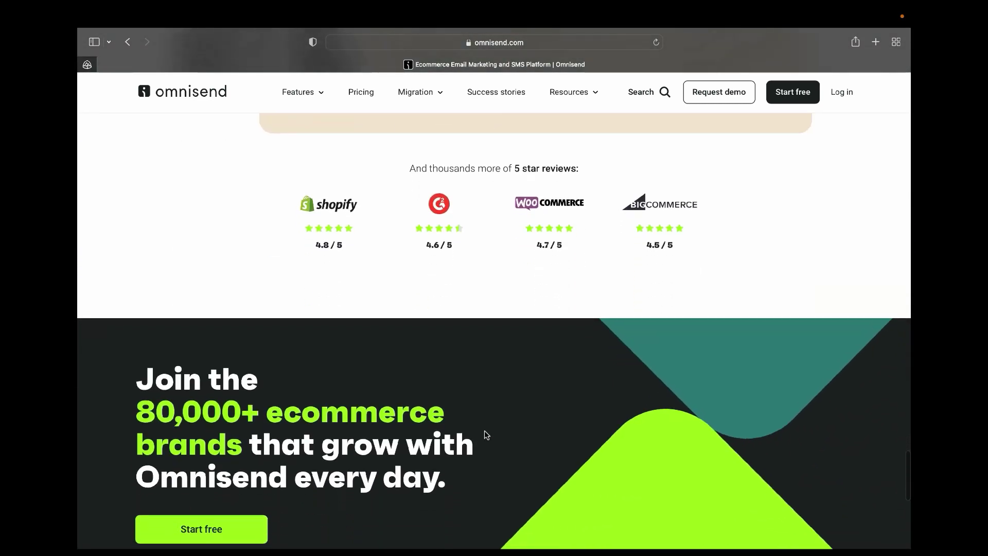
scroll(484, 430, up, 5)
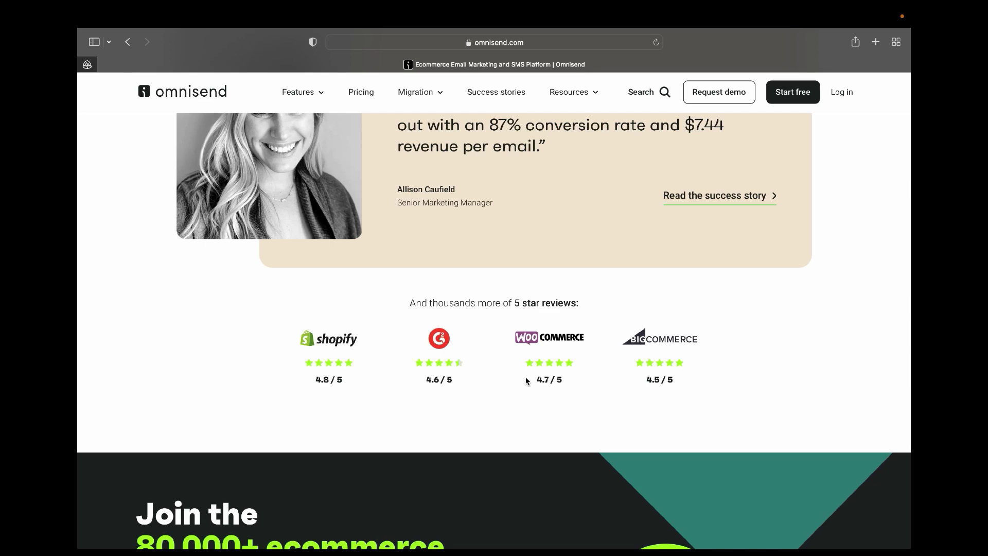
scroll(526, 381, up, 20)
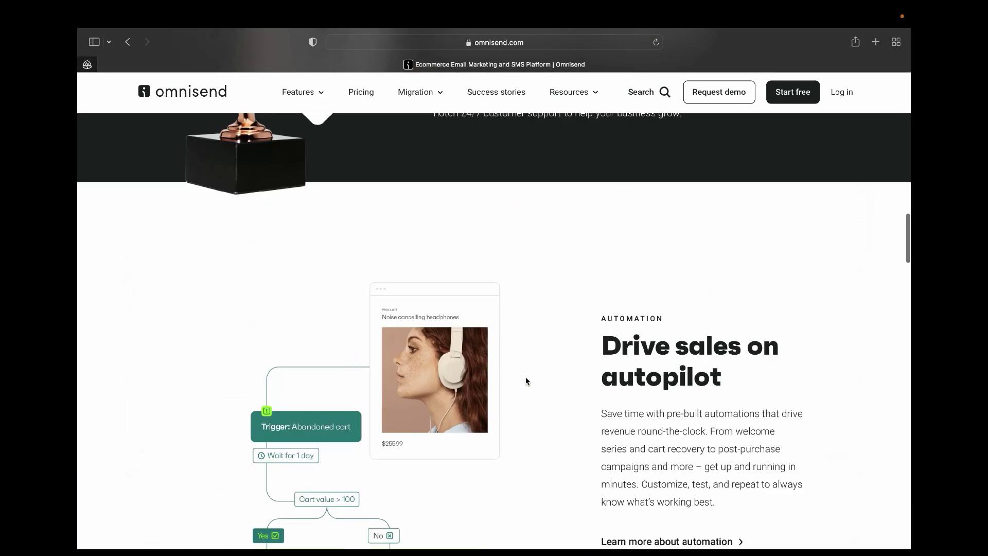
scroll(526, 381, up, 15)
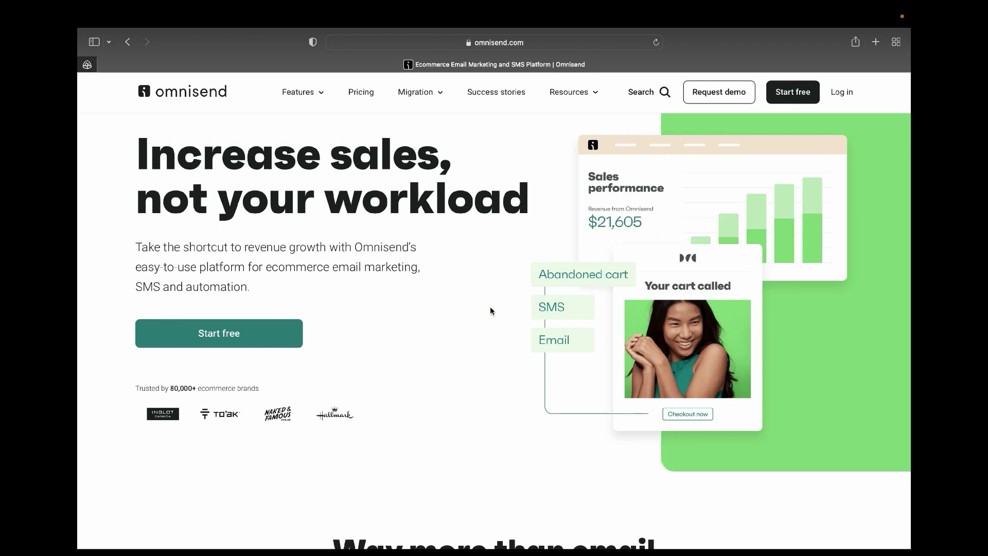
Open Pricing and review the Free ($0), Standard ($16) and Pro ($59) plans for 251–500 contacts.
click(361, 92)
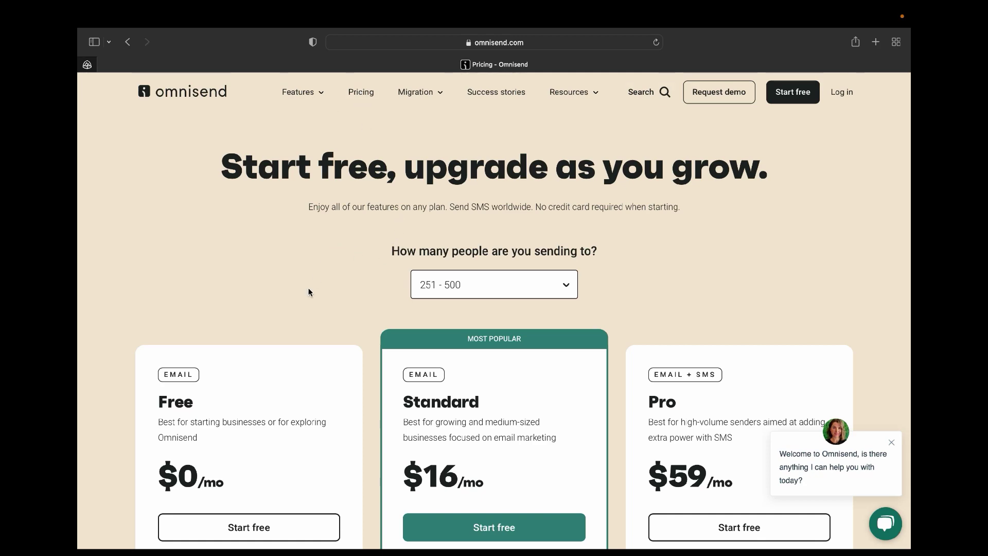
scroll(308, 289, down, 2)
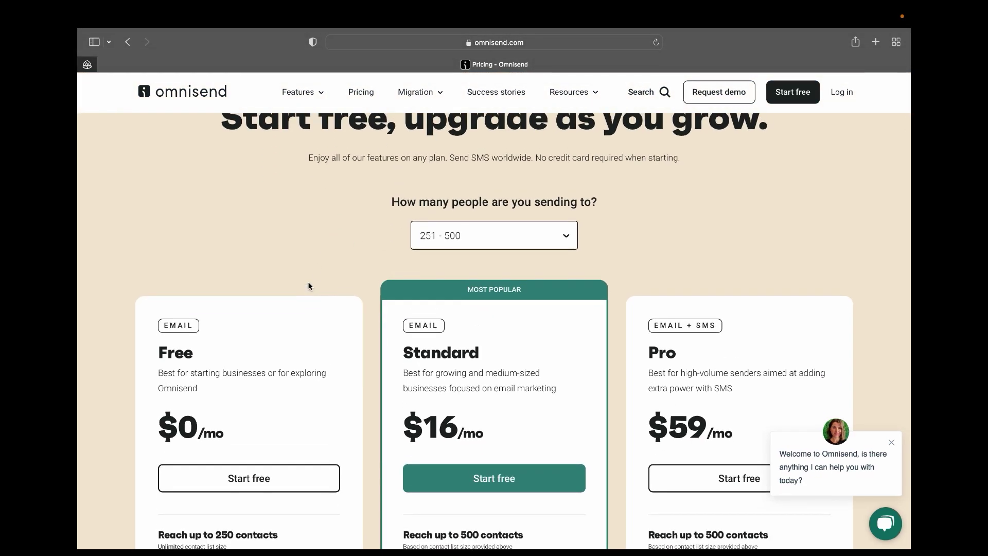
scroll(347, 416, down, 2)
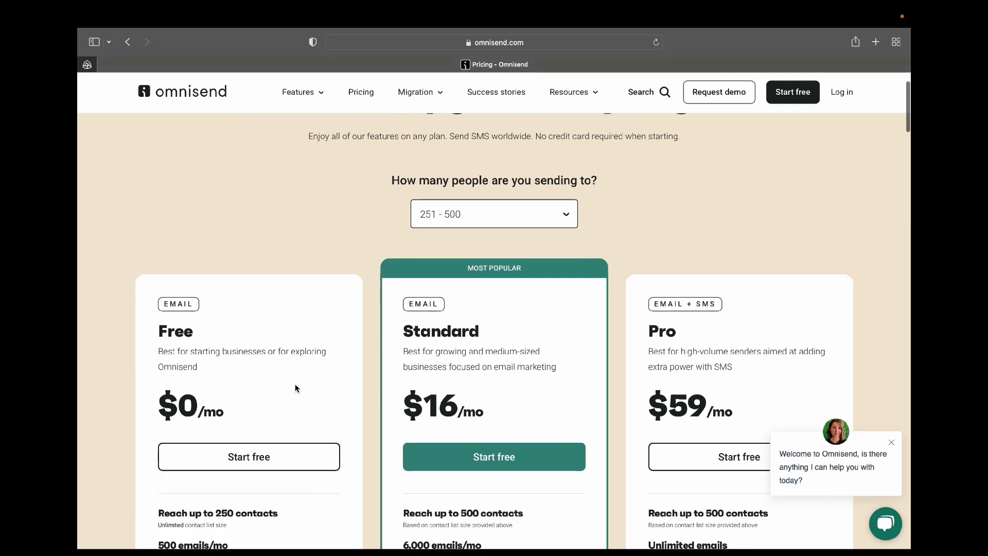
scroll(296, 386, down, 1)
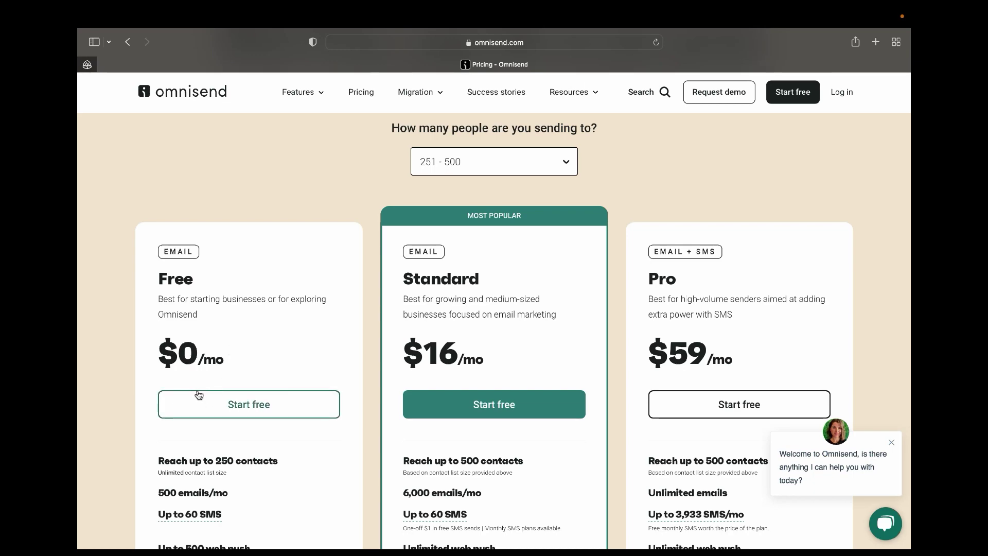
scroll(217, 411, up, 1)
scroll(217, 412, down, 5)
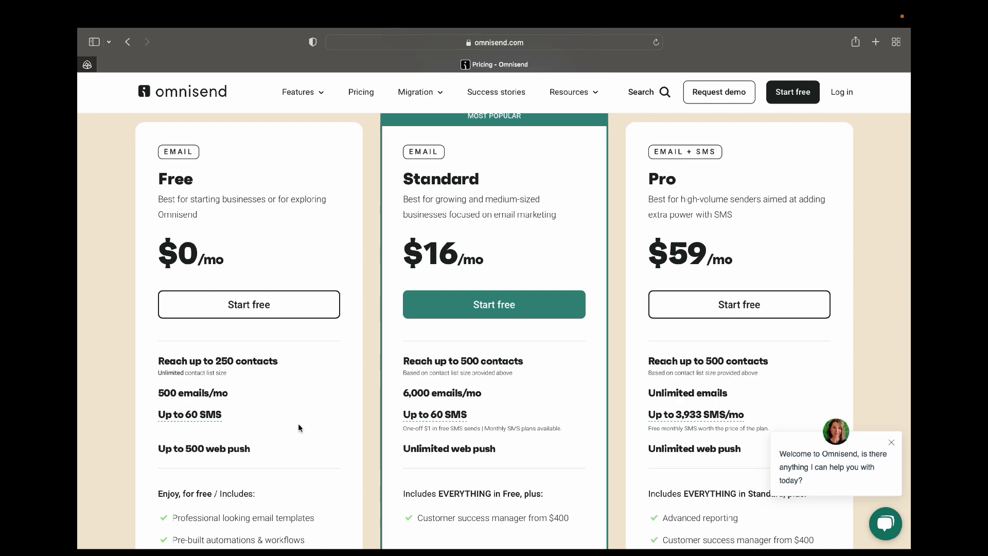
scroll(299, 427, down, 2)
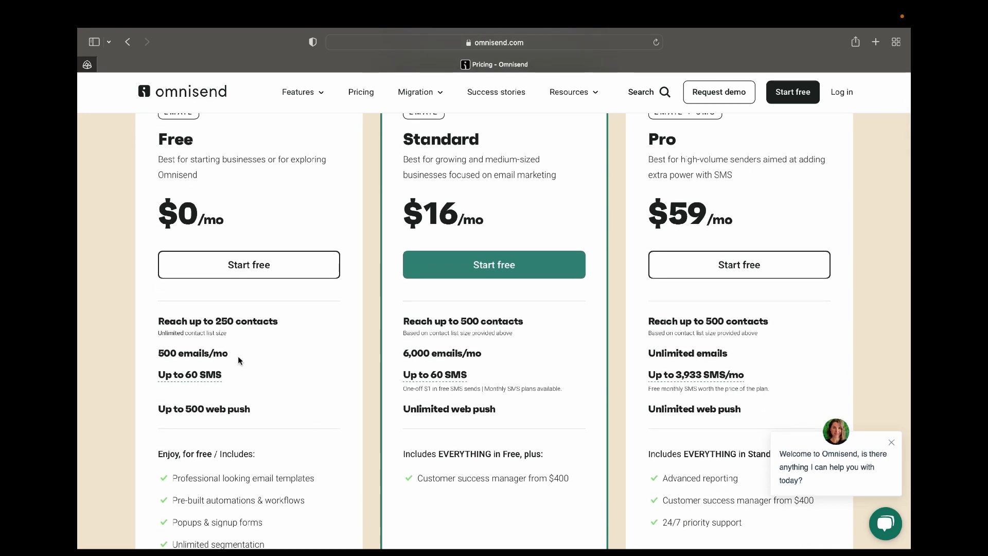
scroll(238, 360, down, 3)
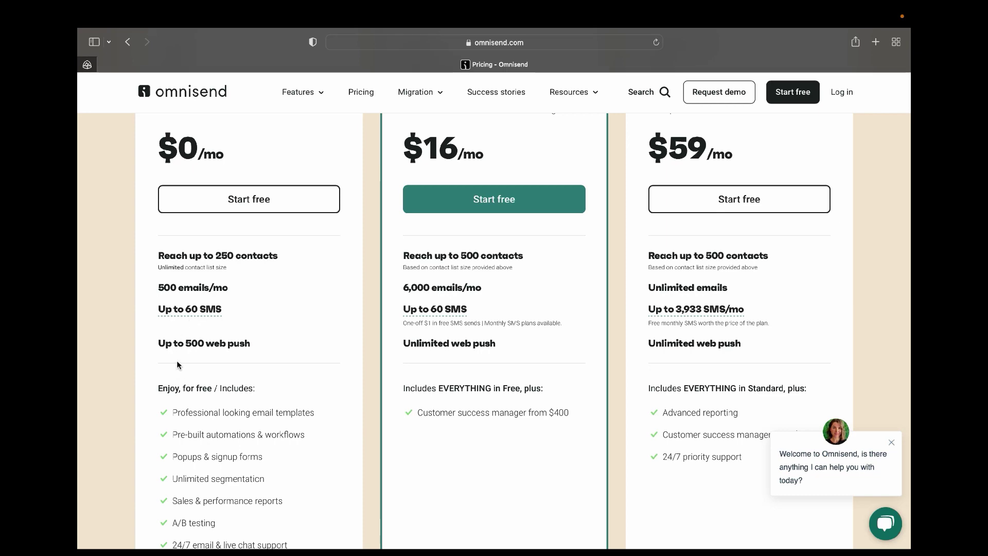
scroll(189, 421, down, 3)
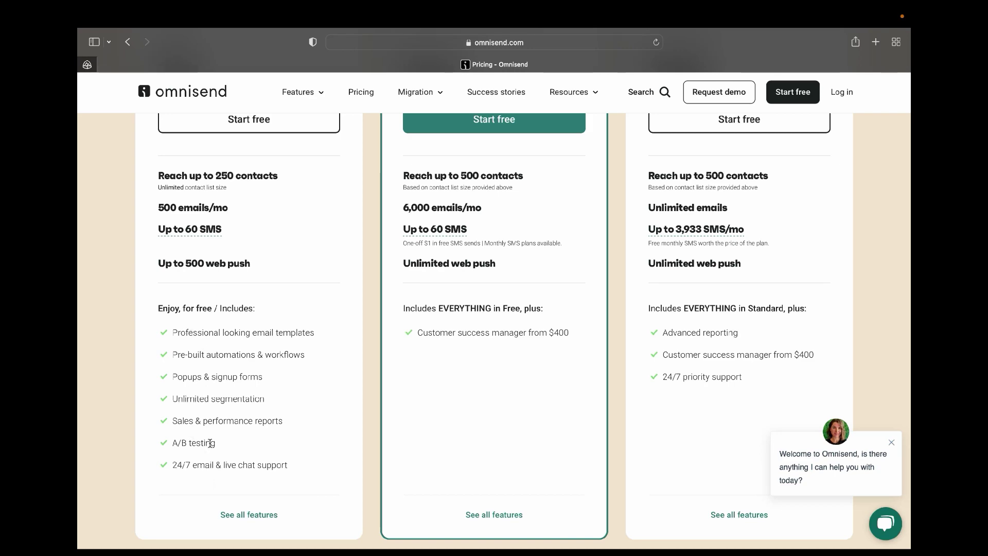
scroll(210, 443, down, 1)
scroll(210, 443, up, 6)
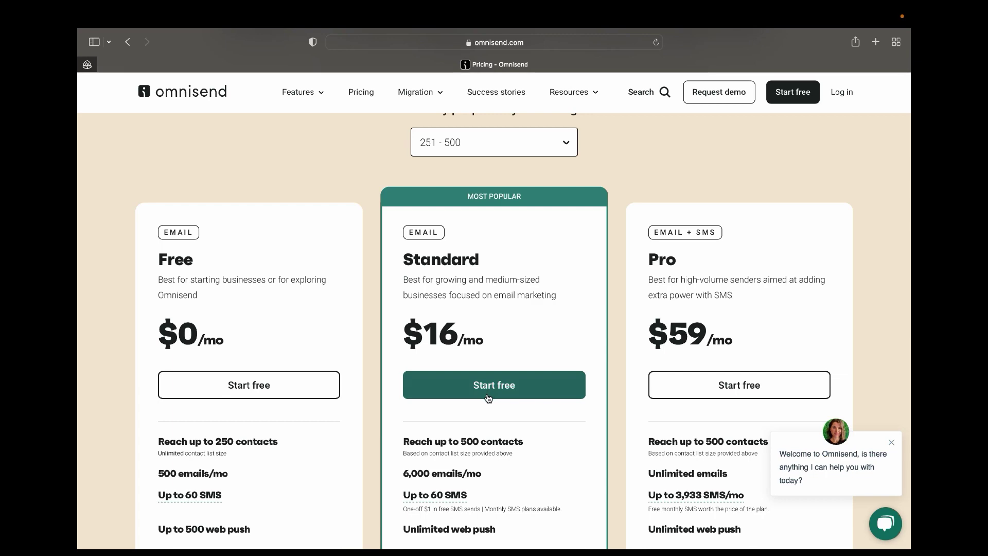
Scroll the pricing plan details and close the chat welcome popup.
scroll(497, 435, down, 4)
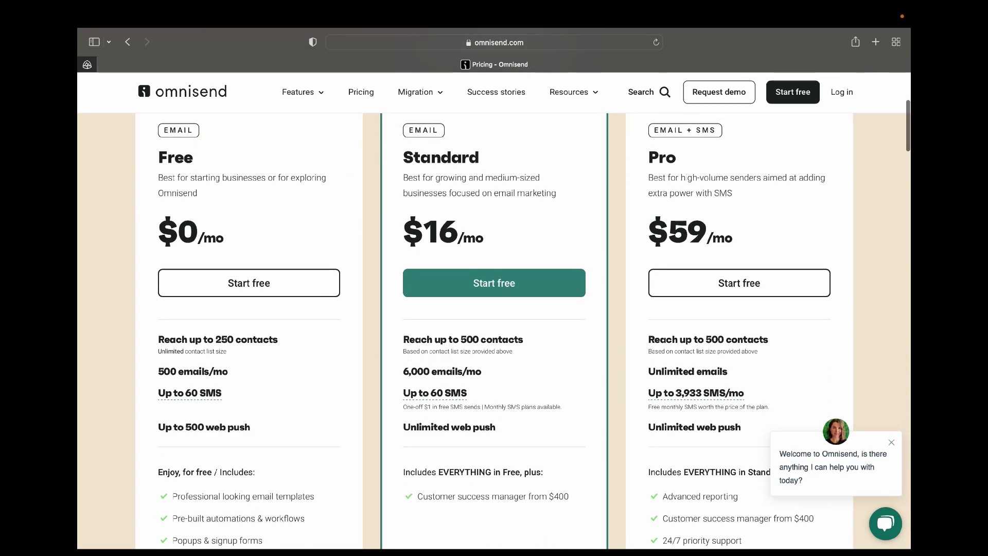
scroll(499, 438, down, 2)
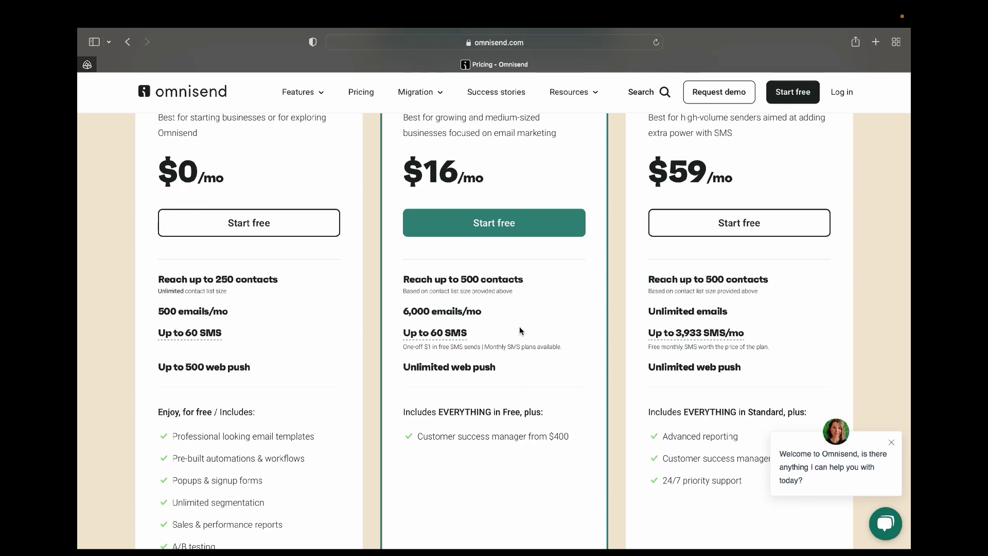
scroll(520, 329, up, 1)
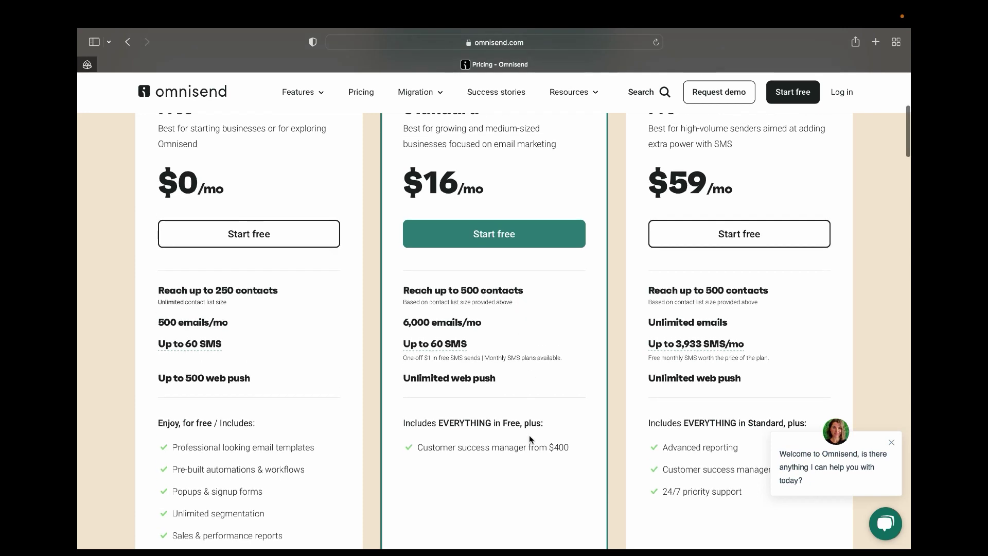
scroll(508, 307, up, 5)
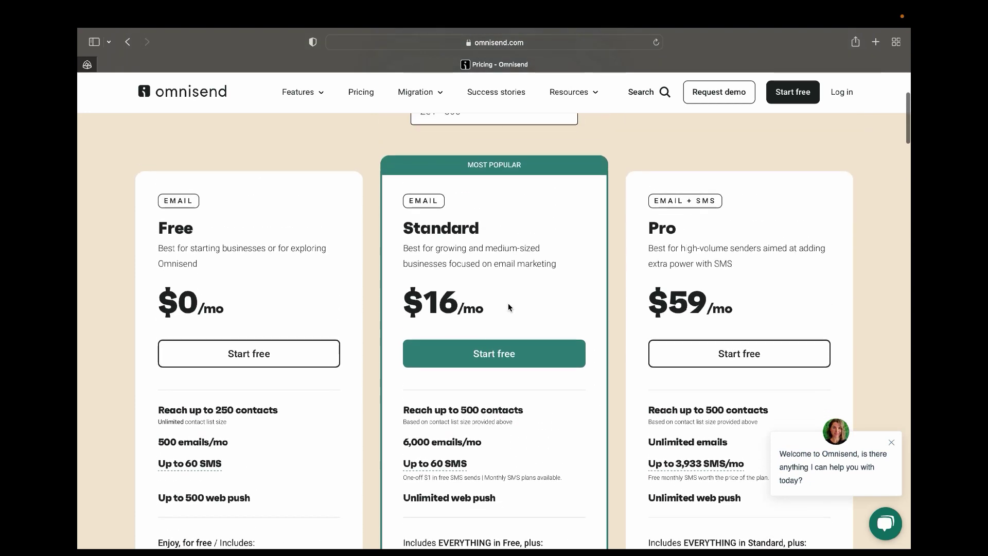
scroll(508, 307, up, 2)
scroll(507, 307, down, 2)
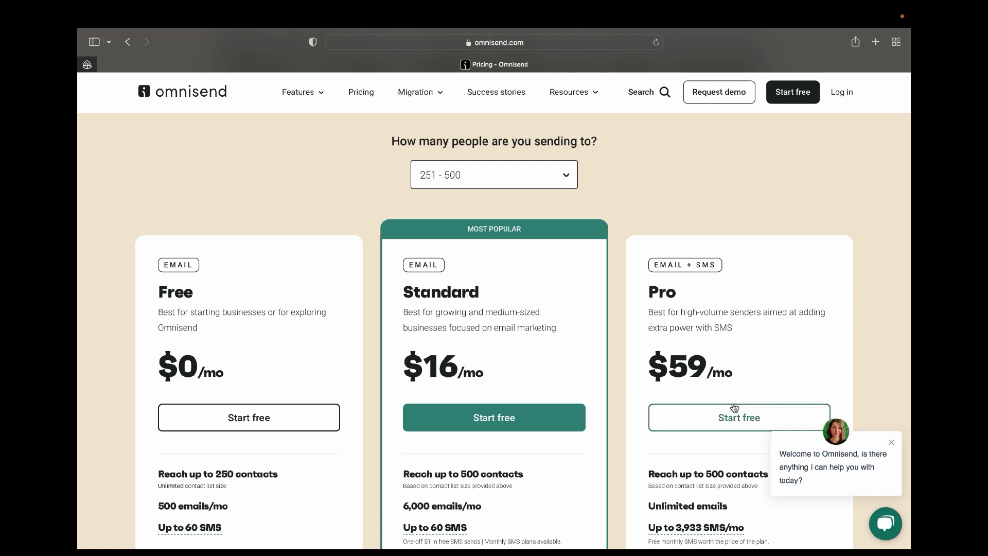
scroll(735, 407, down, 5)
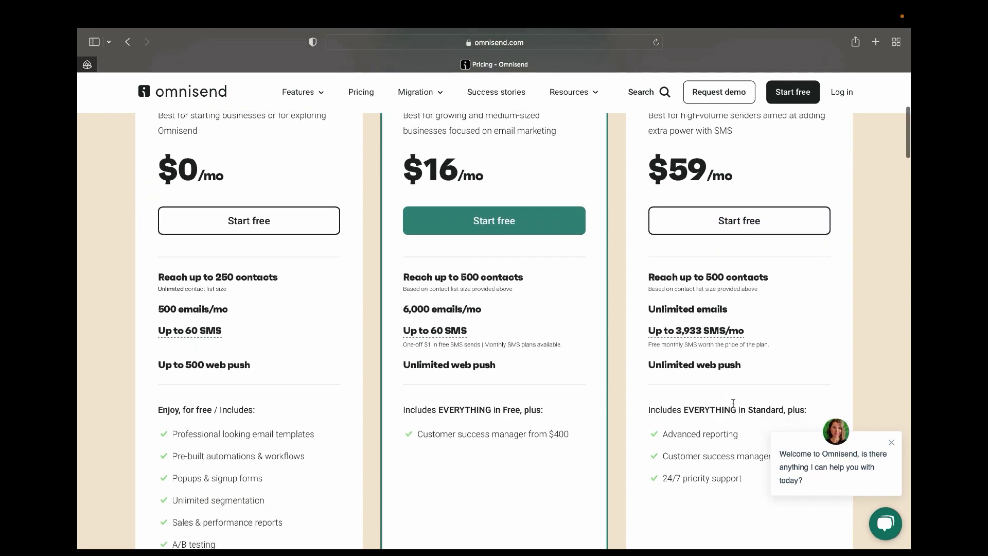
scroll(736, 411, down, 1)
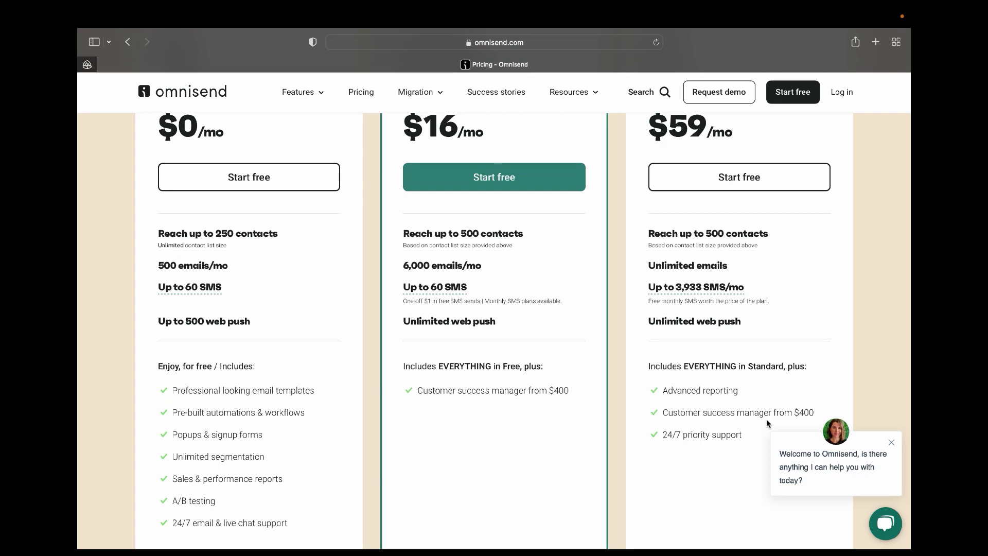
click(891, 442)
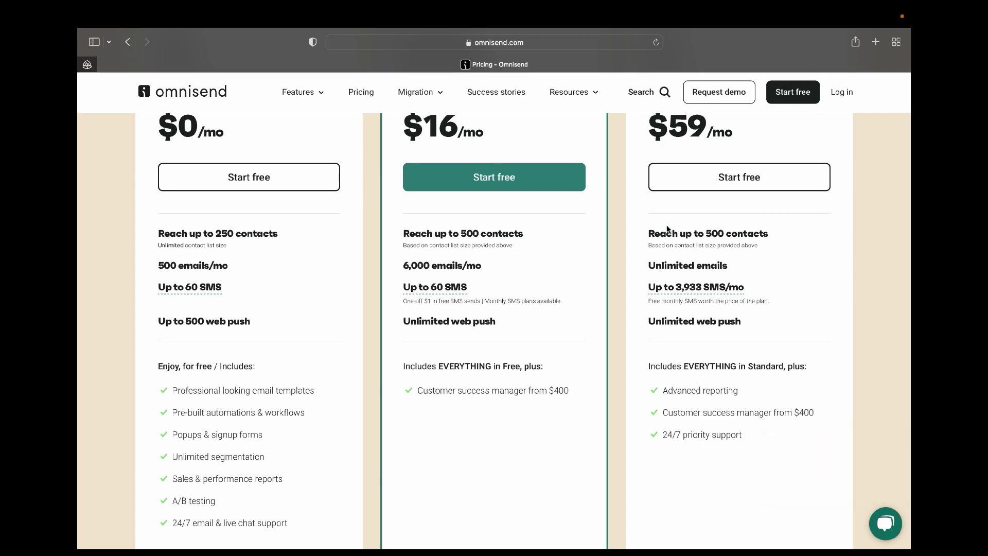
scroll(668, 228, down, 2)
scroll(667, 228, up, 7)
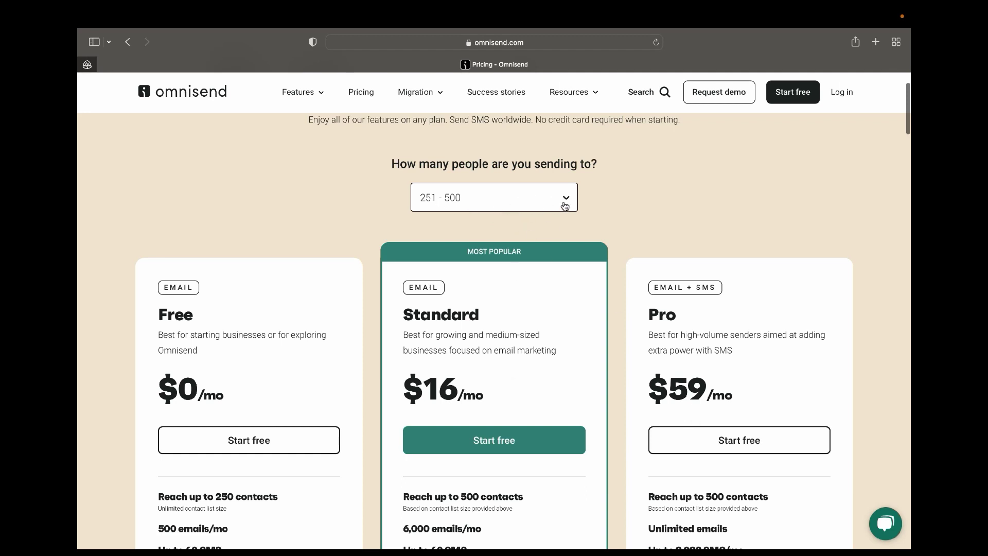
Set the contact range to 1,001 - 1,500 so Standard shows $25, then go back home.
click(565, 201)
click(443, 303)
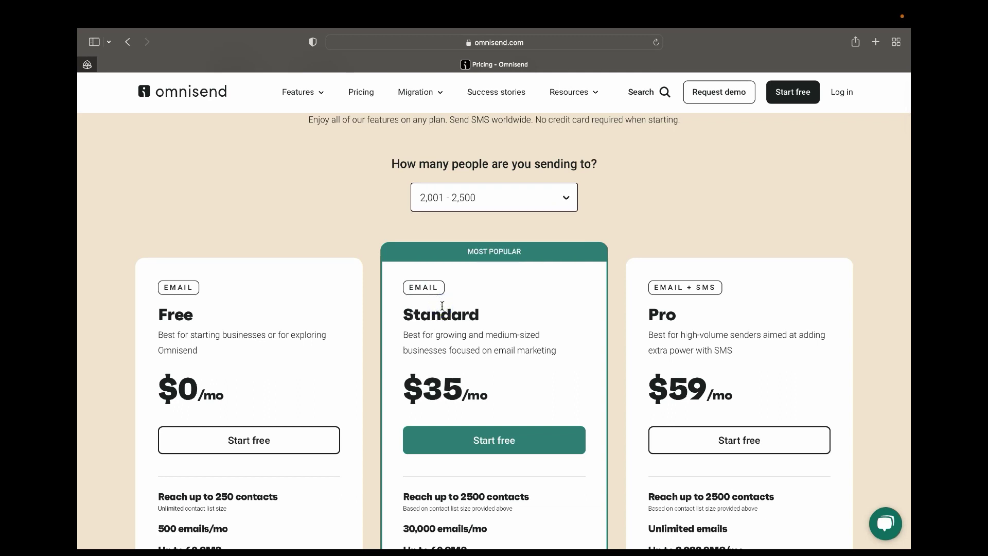
click(570, 191)
click(486, 268)
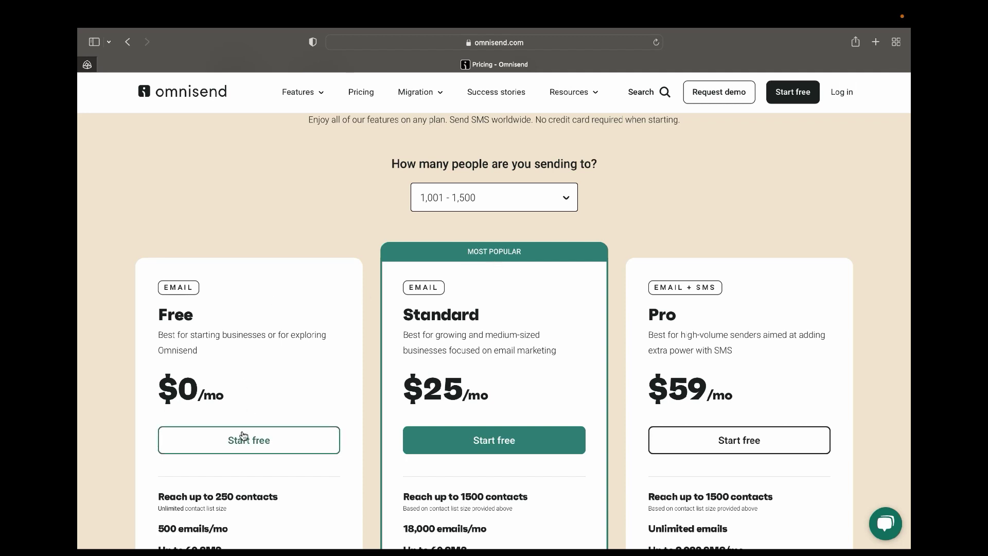
mouse_move(190, 547)
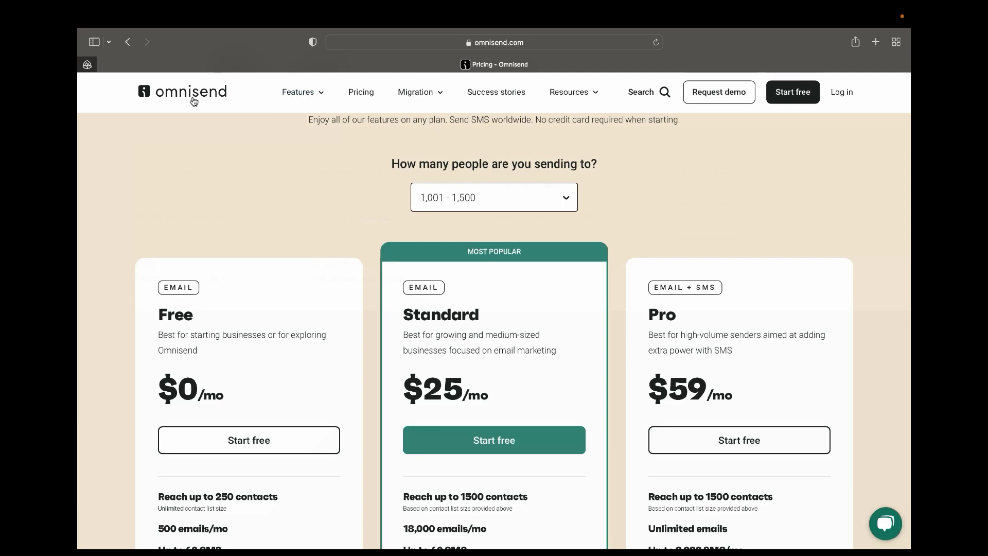
click(194, 97)
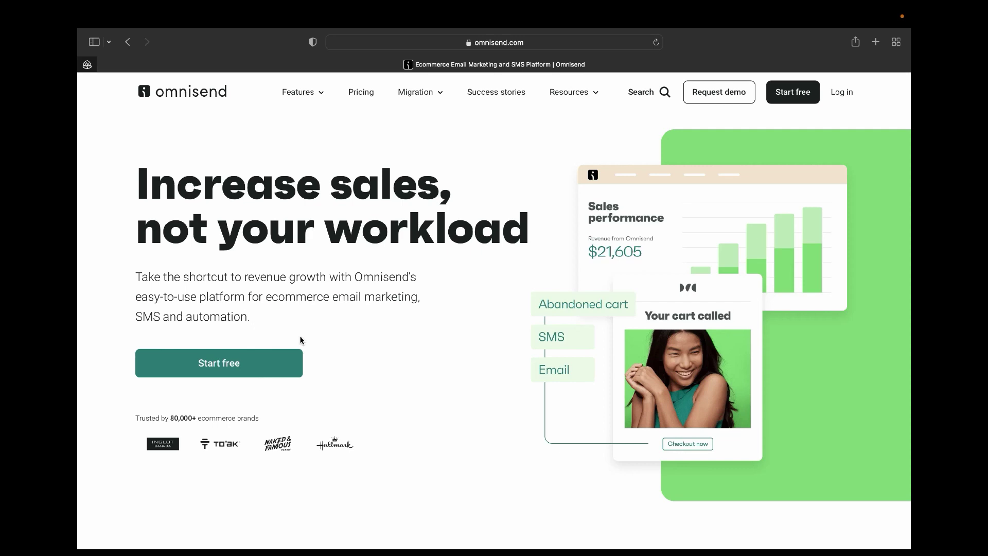
Start a free sign-up and choose the Google sign-up option.
click(249, 354)
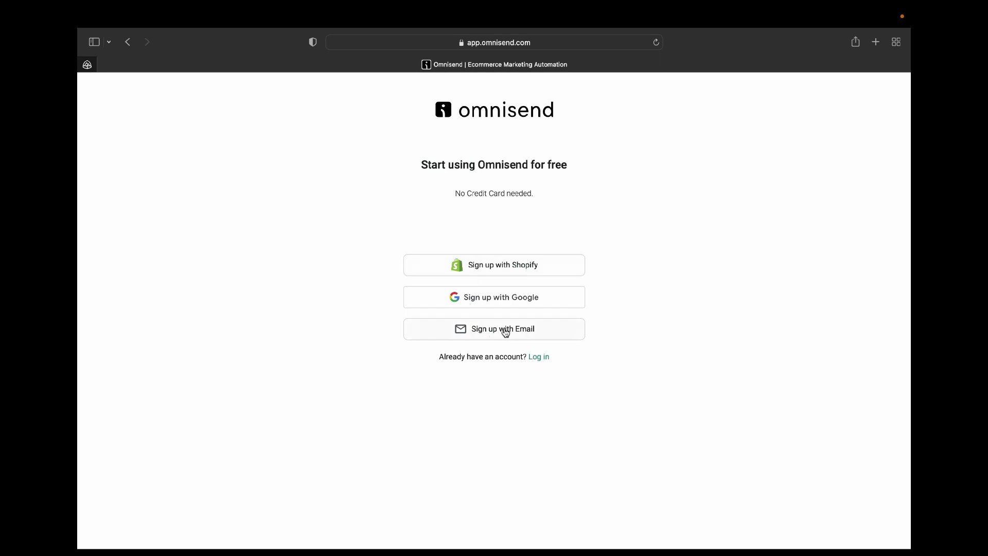
click(492, 297)
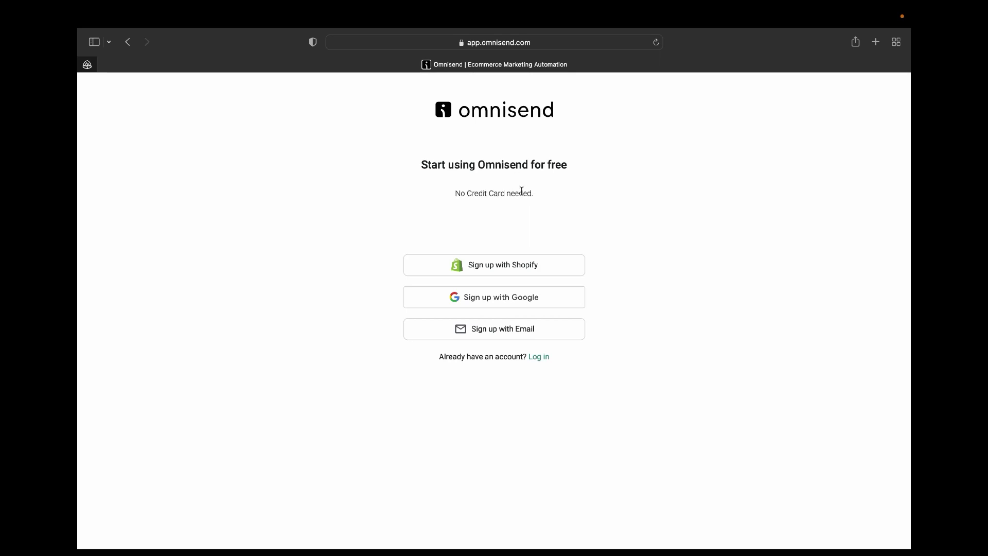
Log in with the account e-mail and password, declining Safari's offer to save the password.
click(536, 362)
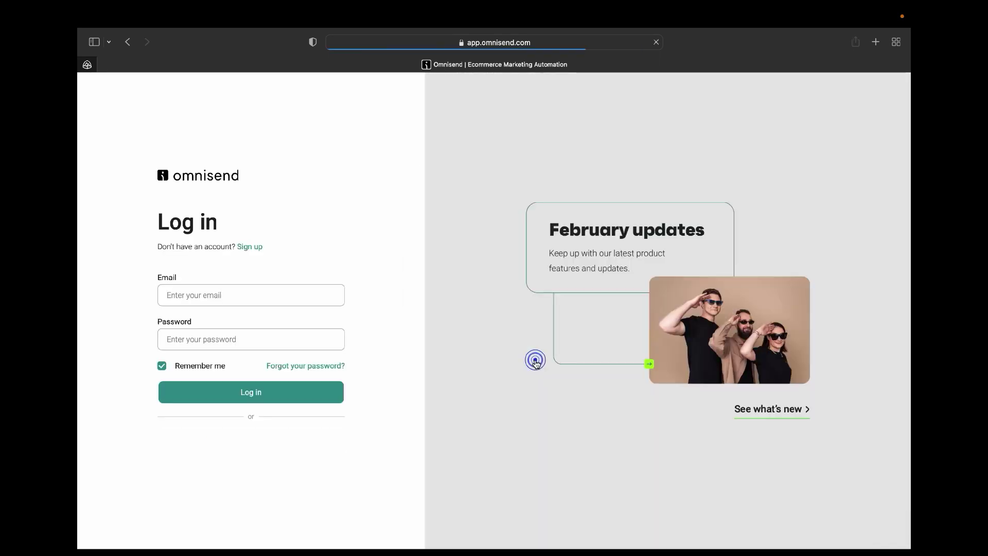
click(215, 296)
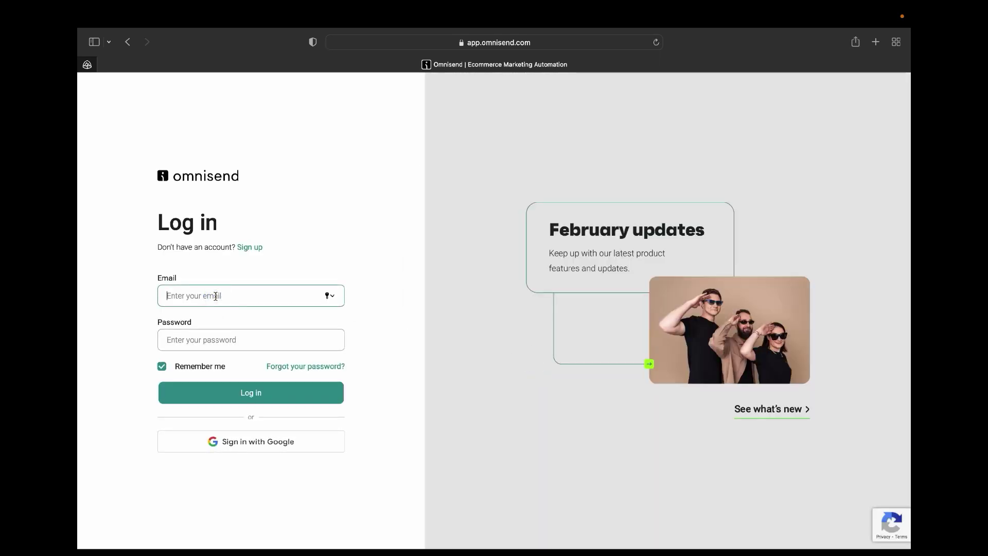
click(243, 394)
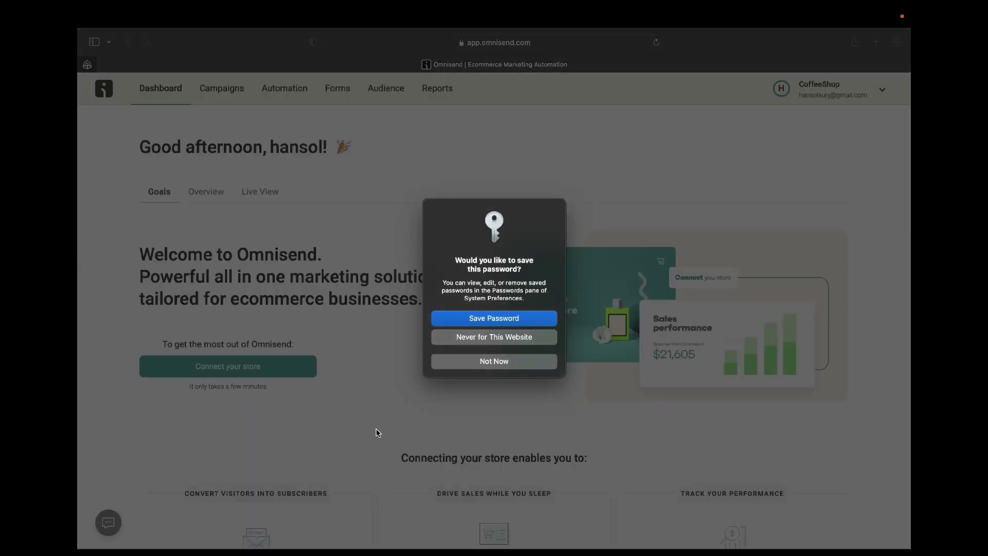
click(495, 364)
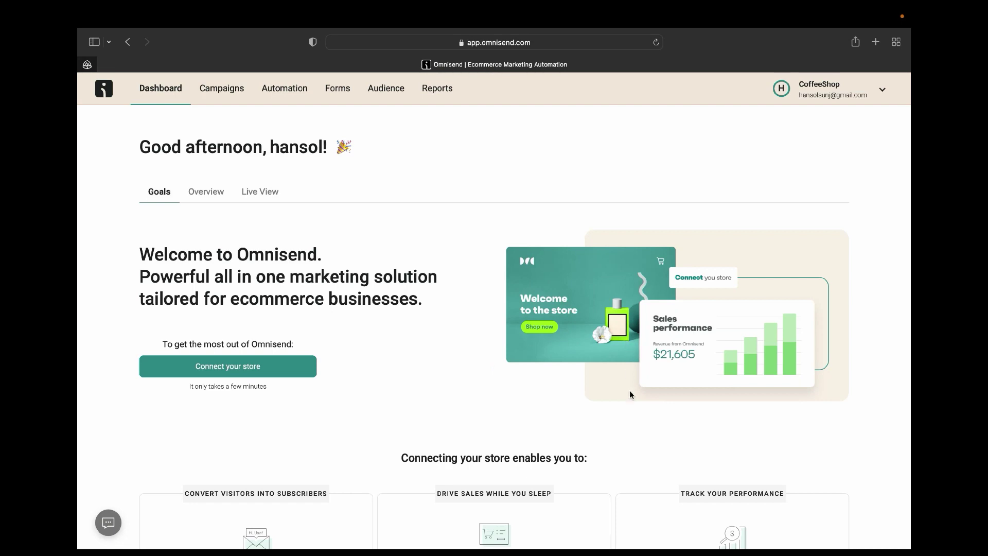
Switch the dashboard to Overview, showing last-7-days revenue of $0.00 and 0 orders.
scroll(628, 374, down, 3)
scroll(628, 375, down, 10)
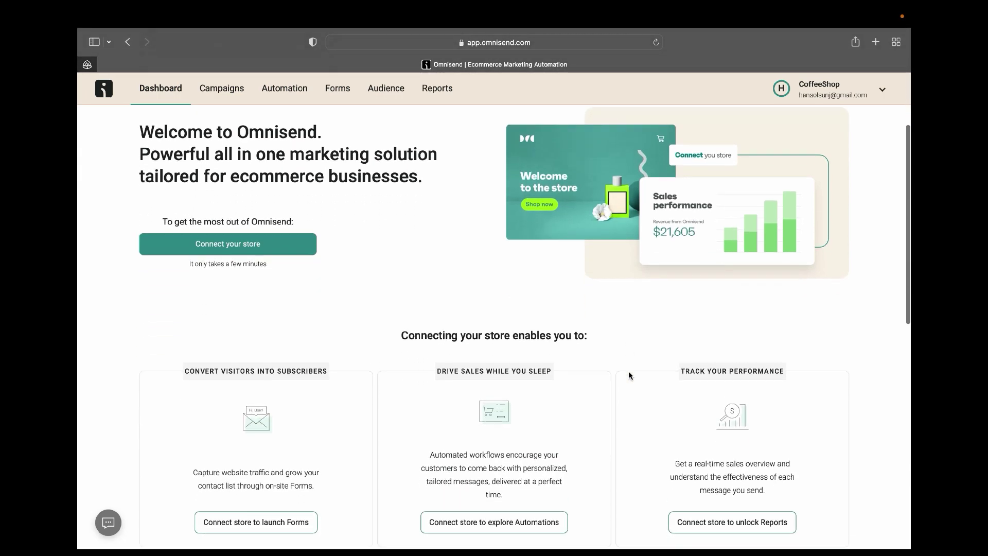
scroll(630, 372, up, 7)
scroll(630, 372, up, 4)
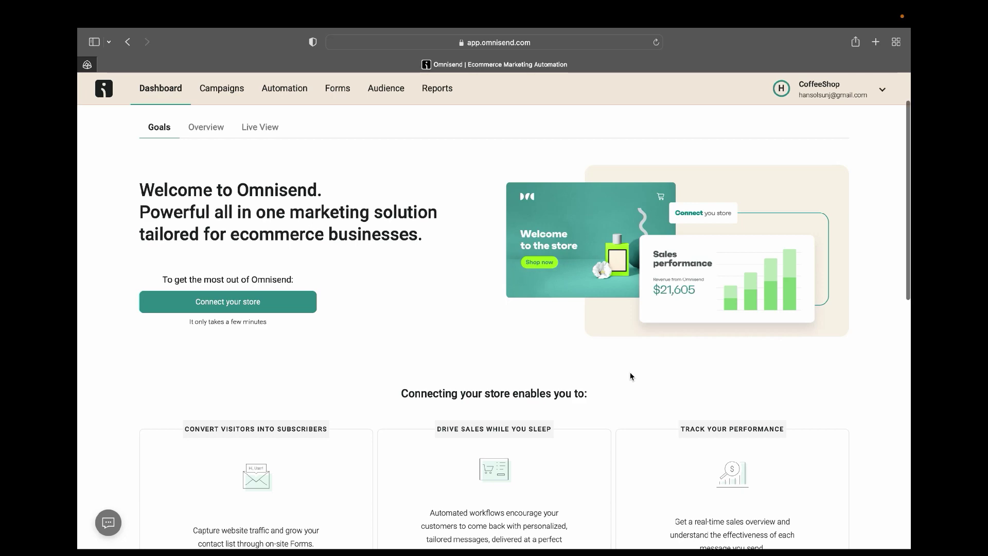
scroll(630, 372, up, 3)
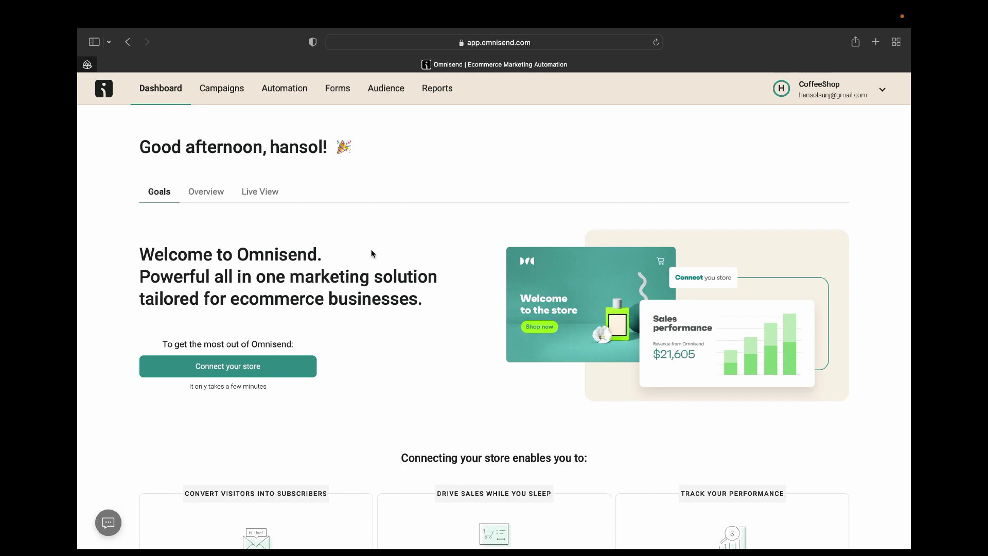
click(208, 191)
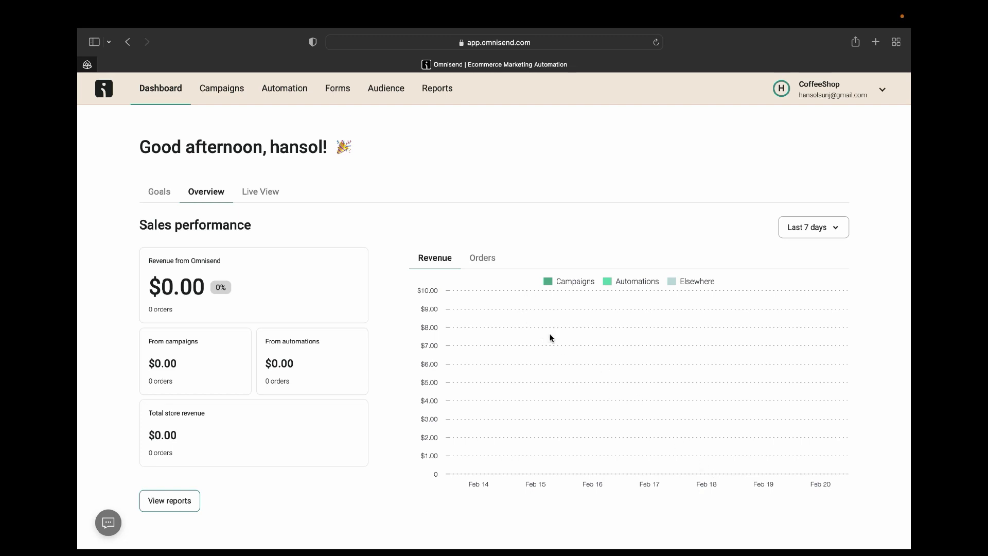
Toggle the chart between Orders and Revenue, check the date range, then open View reports.
click(484, 257)
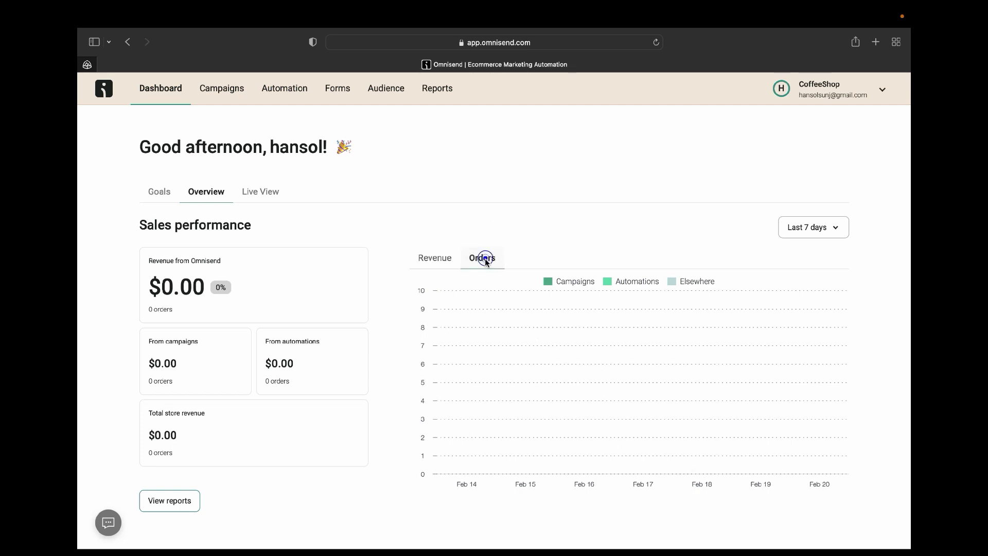
click(441, 263)
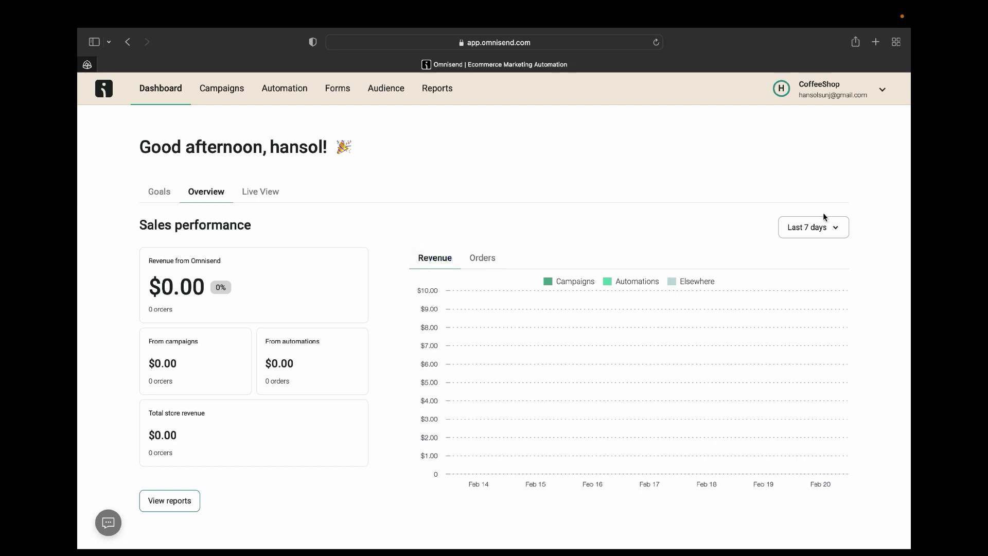
click(839, 230)
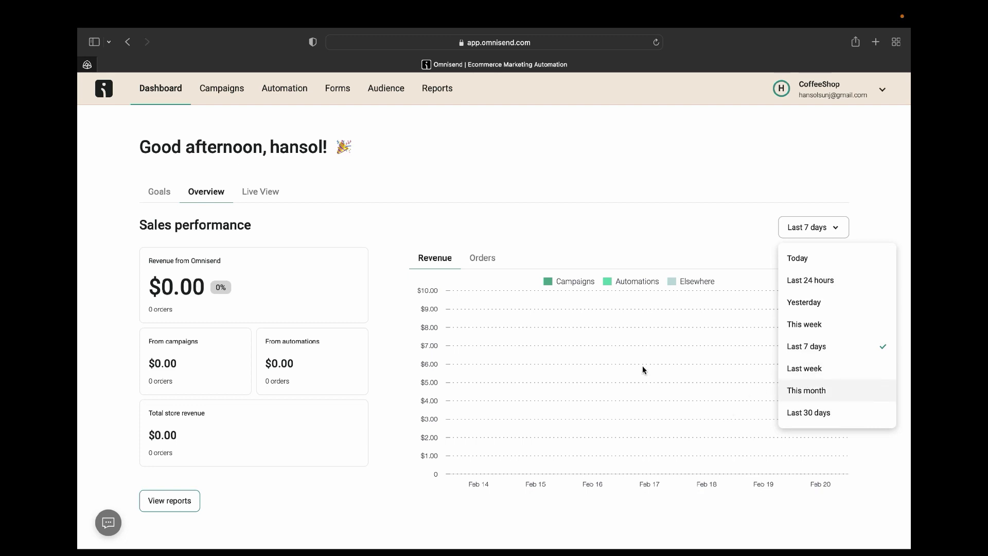
click(639, 216)
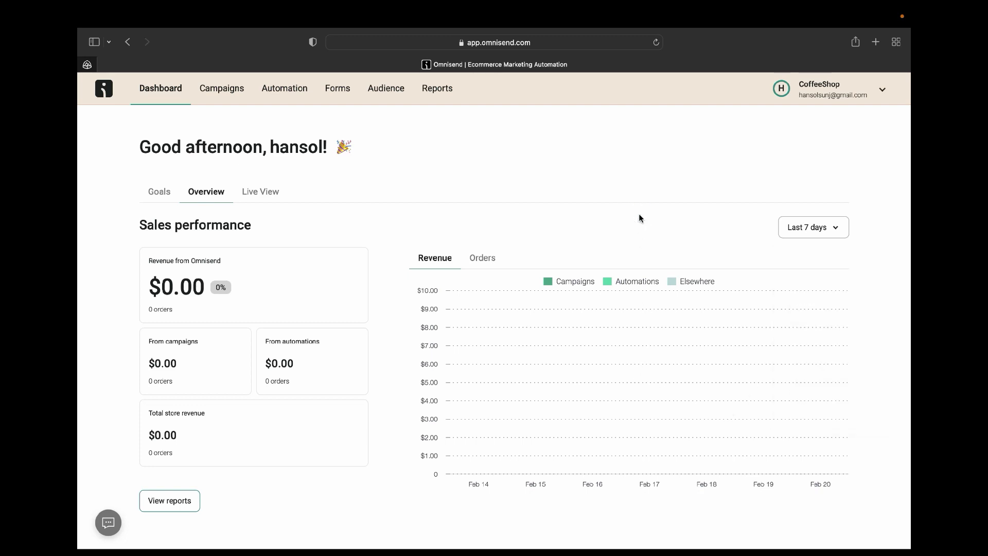
scroll(638, 214, down, 2)
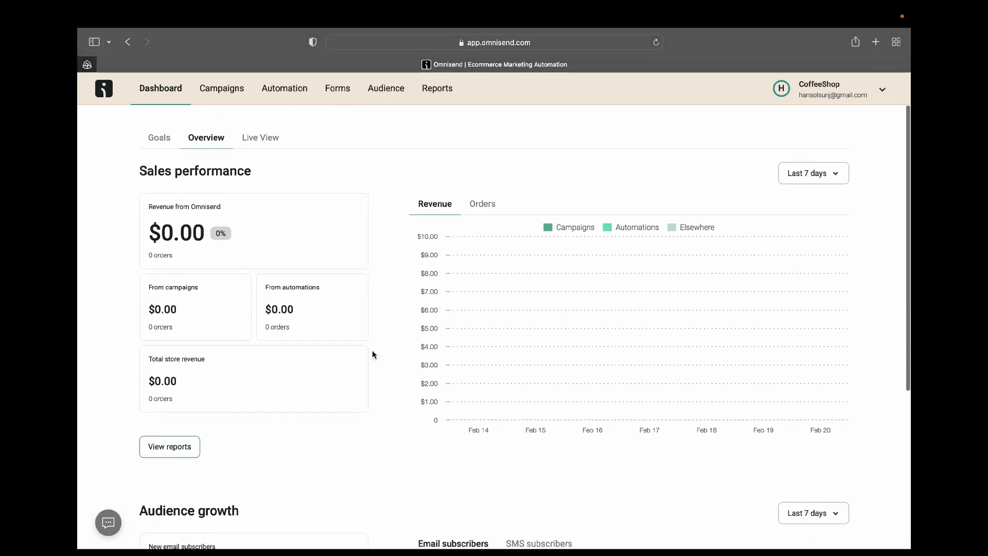
click(169, 449)
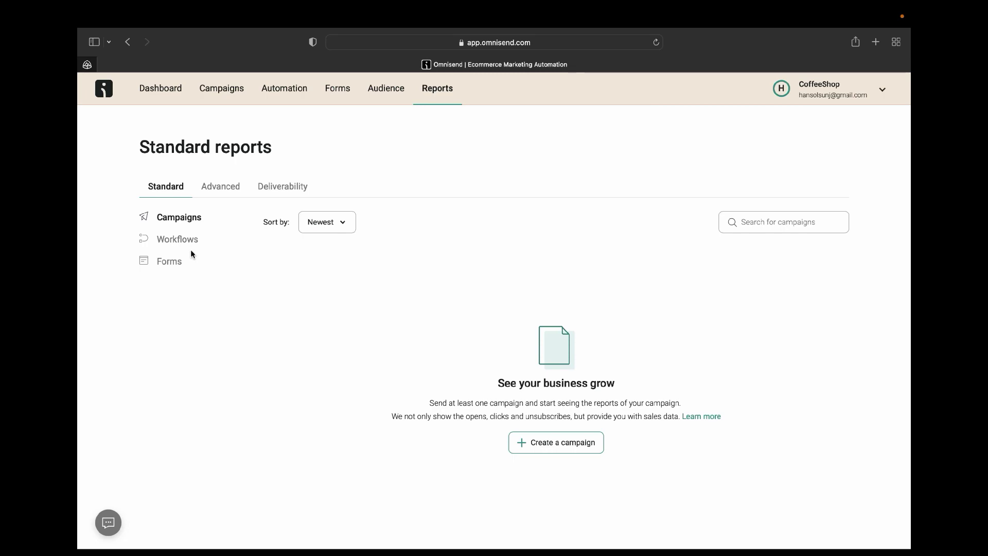
Return to the dashboard, start connecting a store, and pick Shopify from the platform list.
click(161, 91)
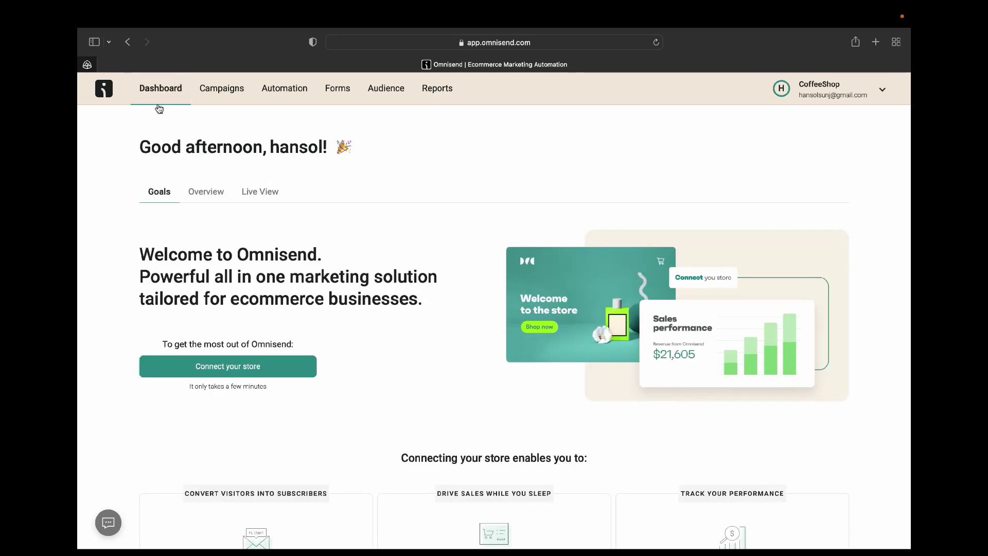
scroll(236, 351, down, 15)
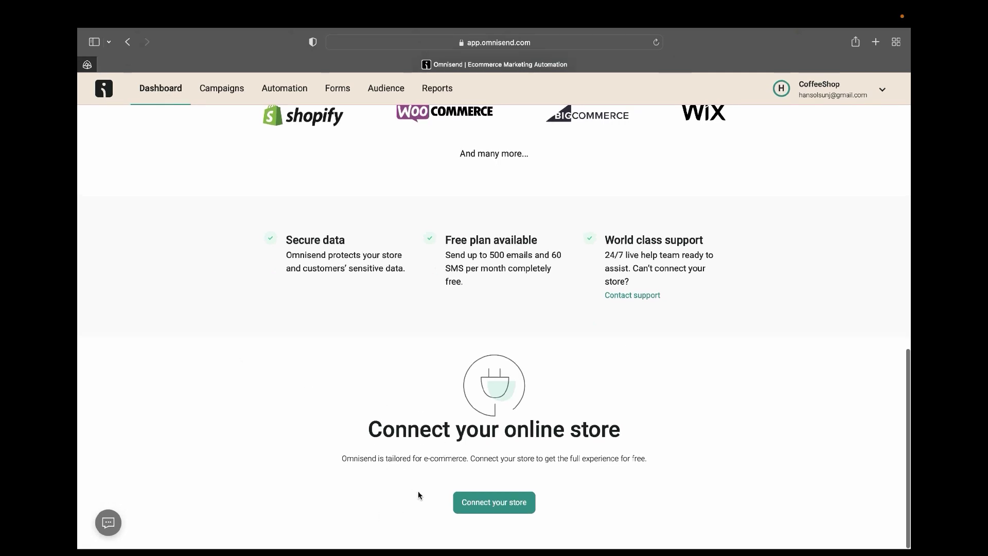
click(514, 507)
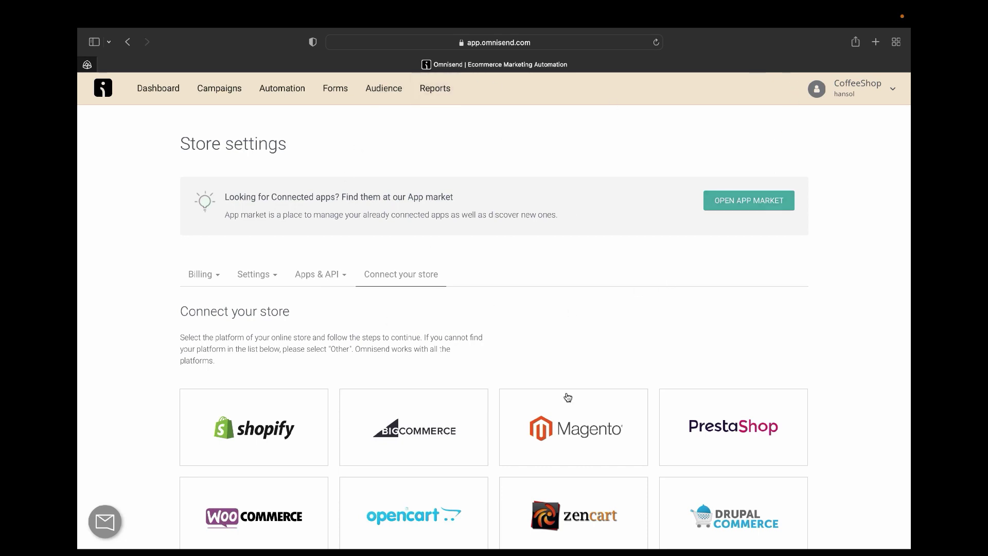
scroll(574, 399, down, 3)
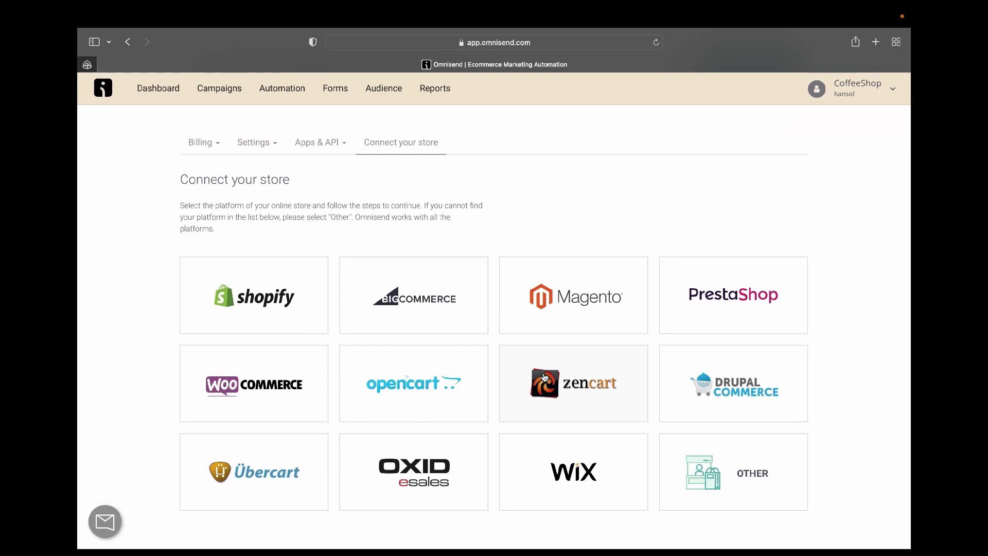
click(299, 321)
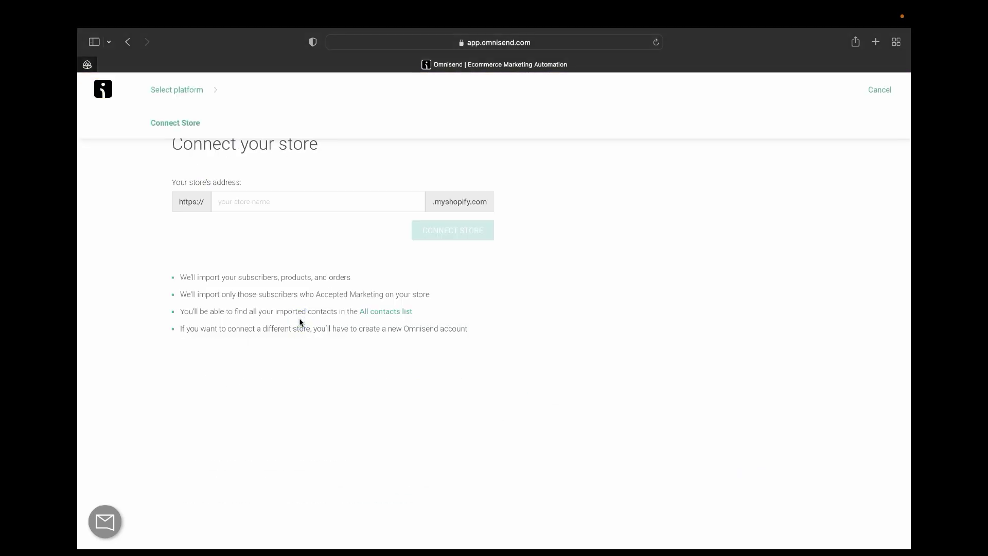
Abandon the Shopify store-address entry and go back to the Omnisend Dashboard.
click(243, 194)
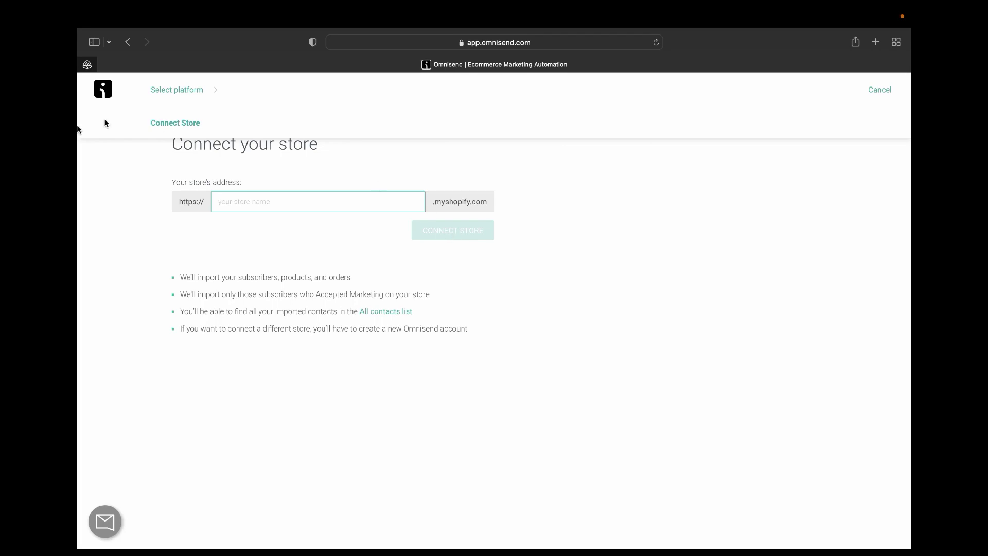
click(129, 40)
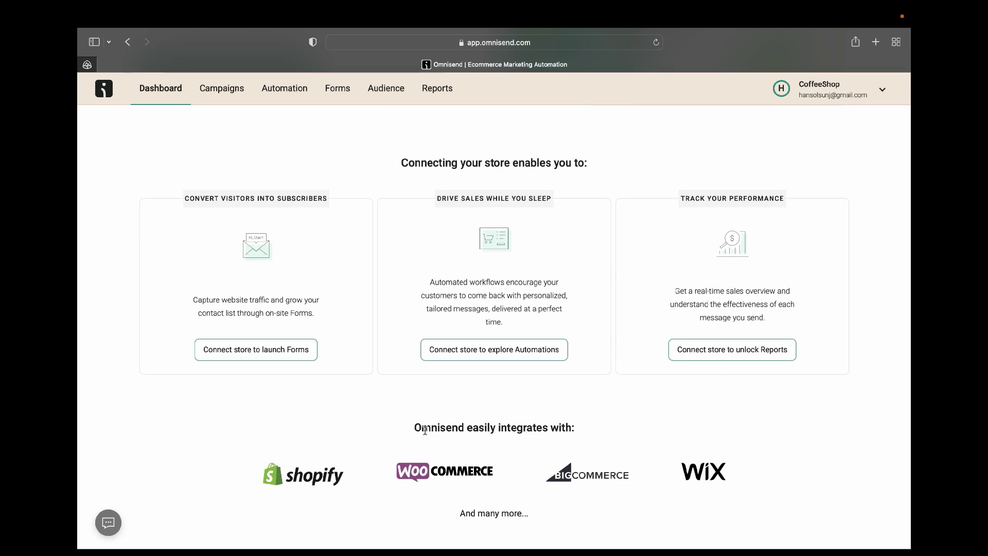
Switch to the Audience tab to view the 2 contacts subscribed to email and SMS.
scroll(425, 430, down, 10)
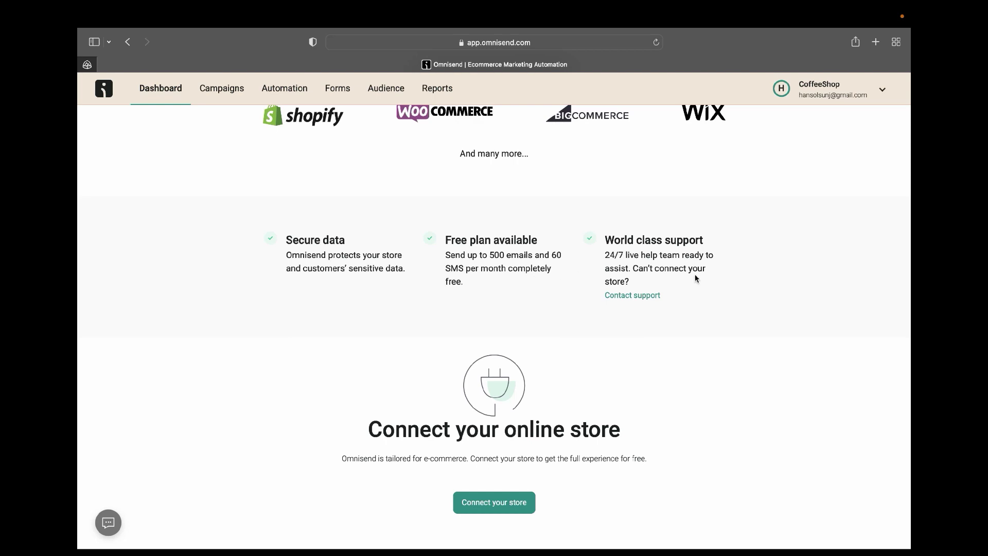
scroll(690, 258, up, 15)
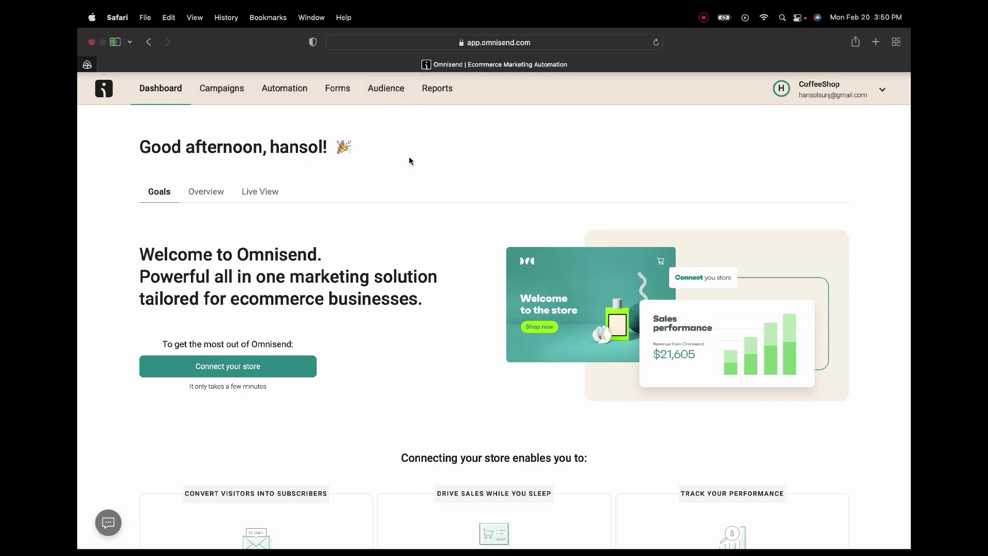
click(382, 86)
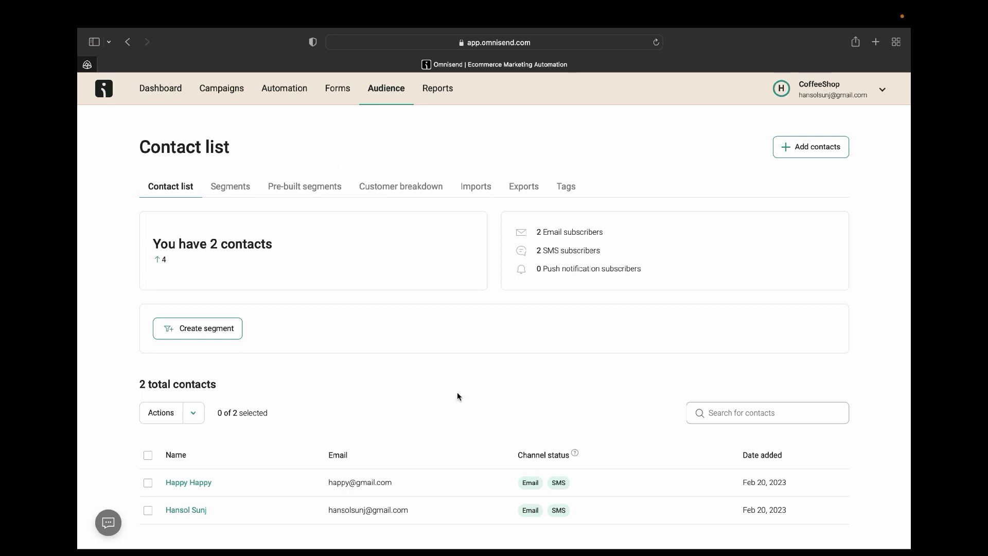
scroll(457, 396, down, 1)
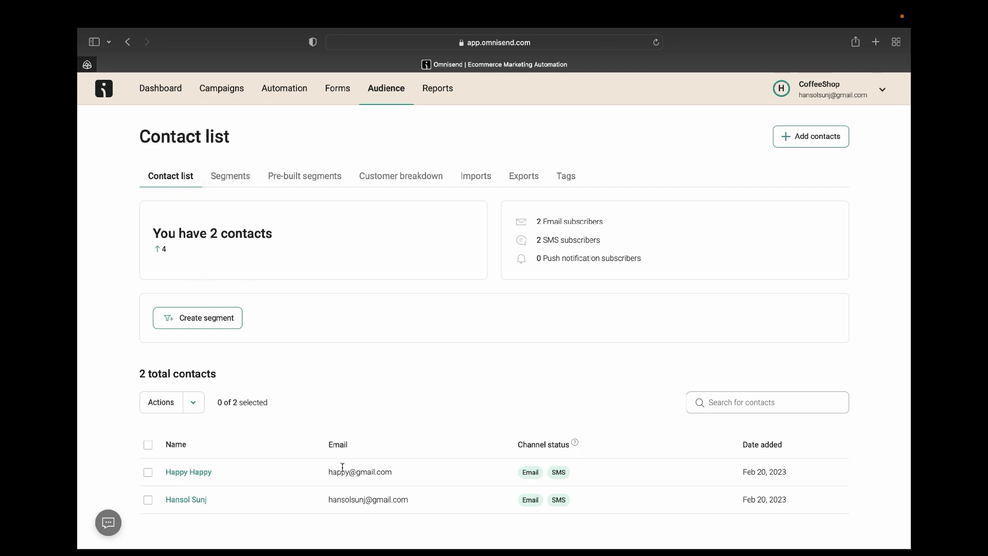
click(224, 177)
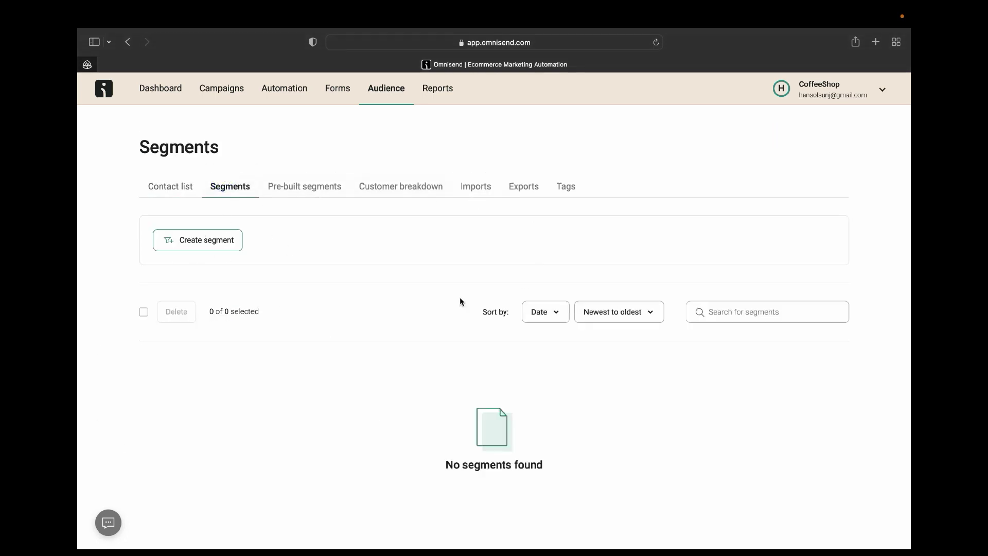
click(307, 188)
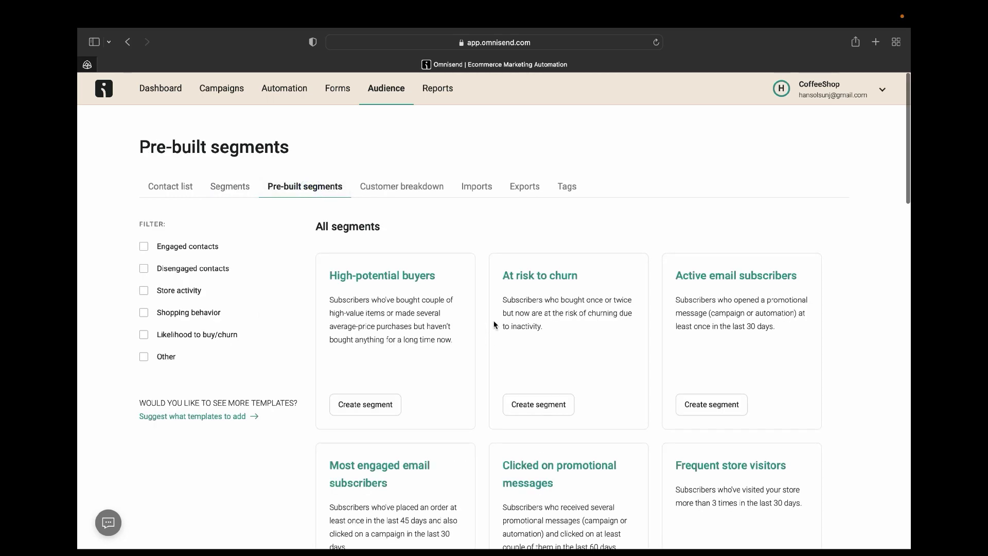
click(393, 195)
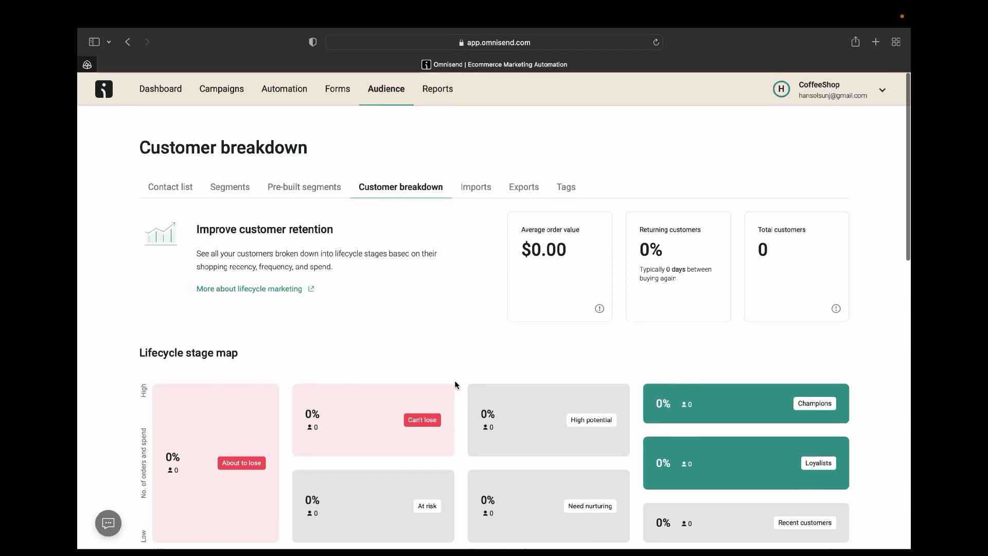
scroll(455, 384, down, 10)
scroll(456, 384, up, 8)
scroll(456, 384, up, 2)
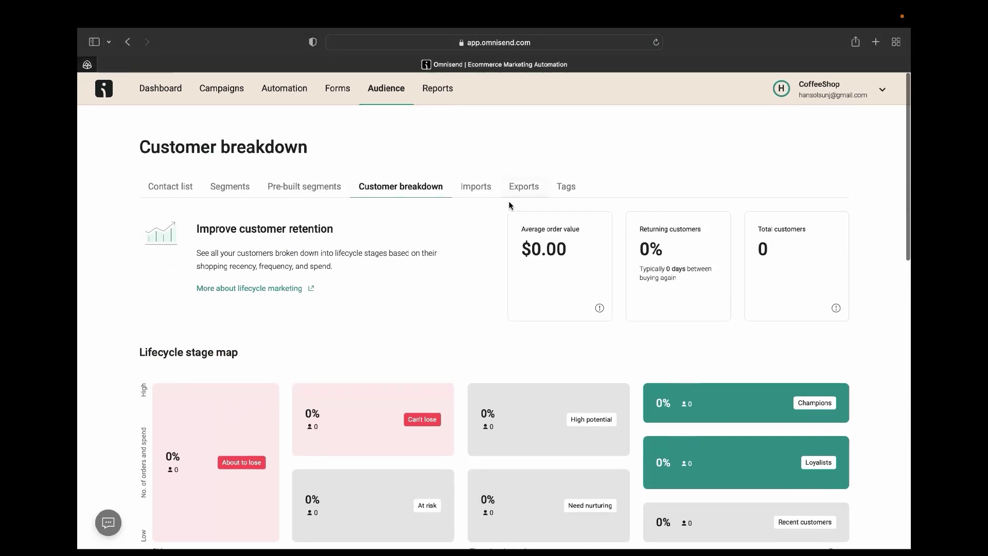
click(483, 190)
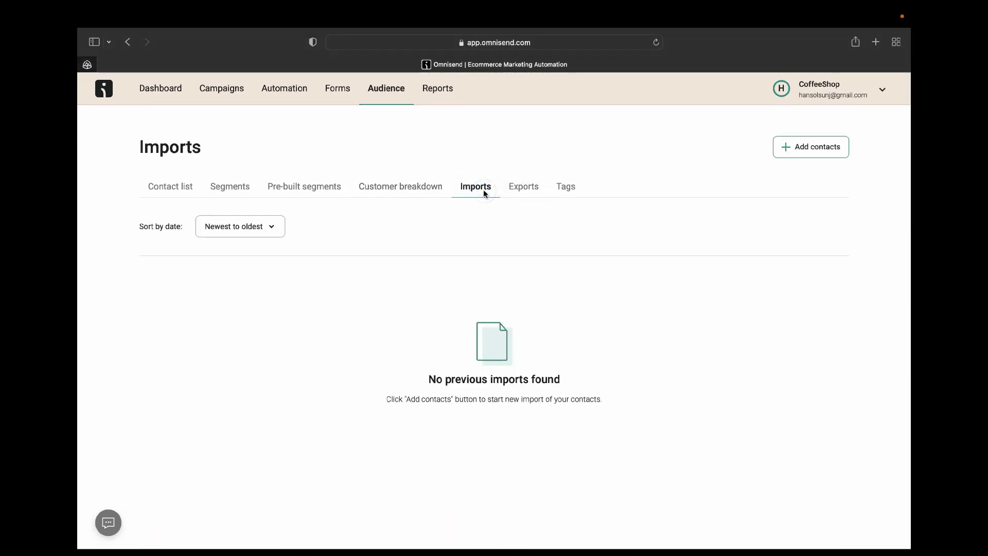
click(521, 193)
click(561, 192)
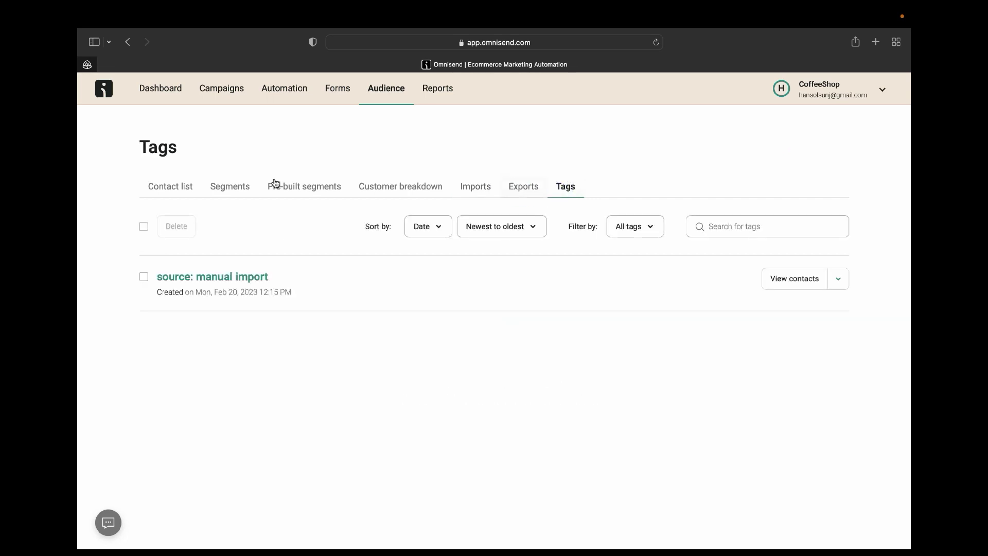
click(170, 190)
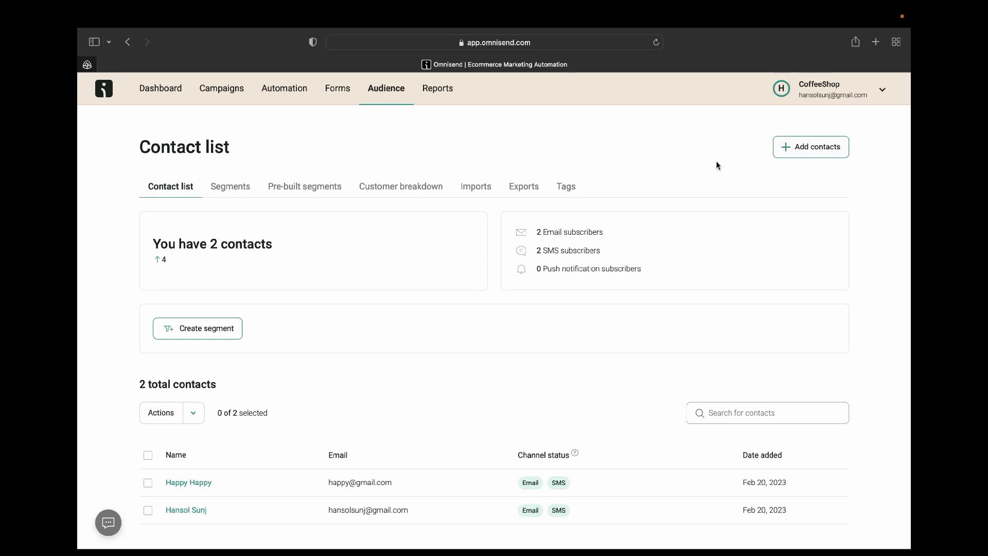
Choose Add contacts, then the Add single contact option.
click(808, 153)
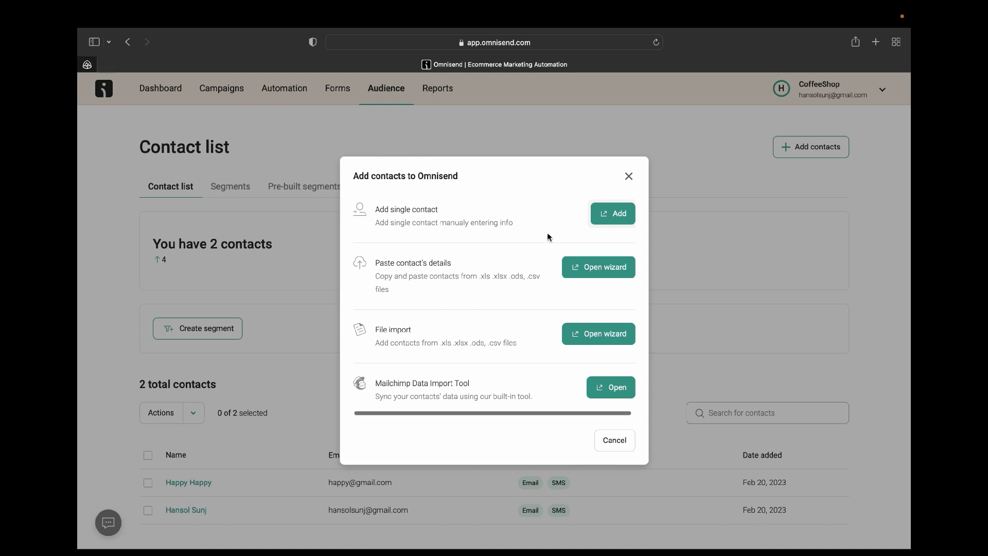
click(622, 216)
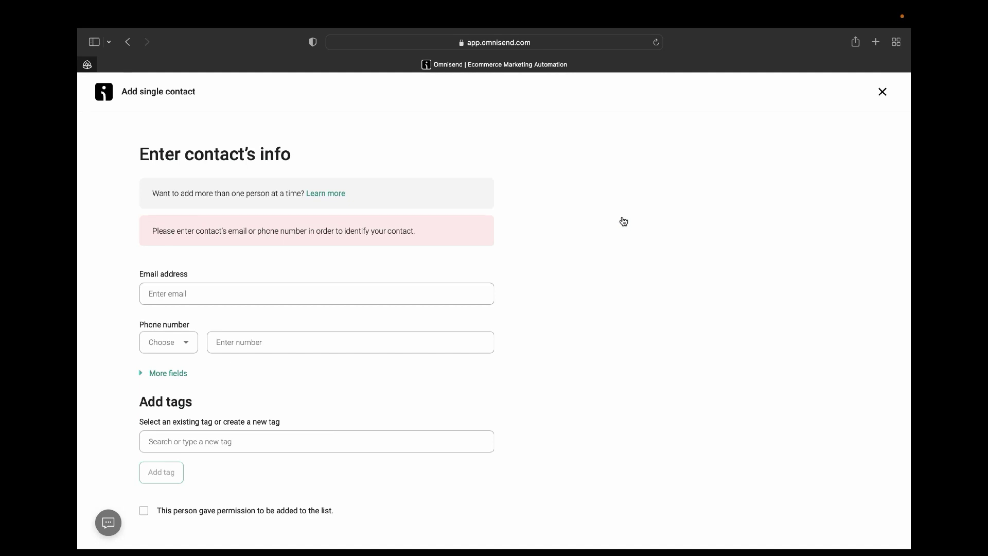
Enter the contact's e-mail address and phone number with the United States (+1) country code.
click(306, 283)
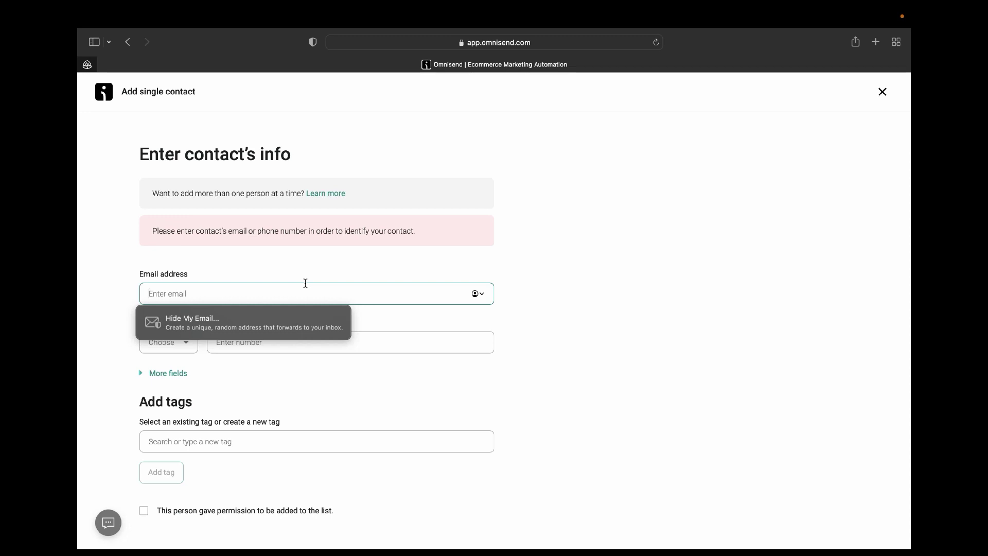
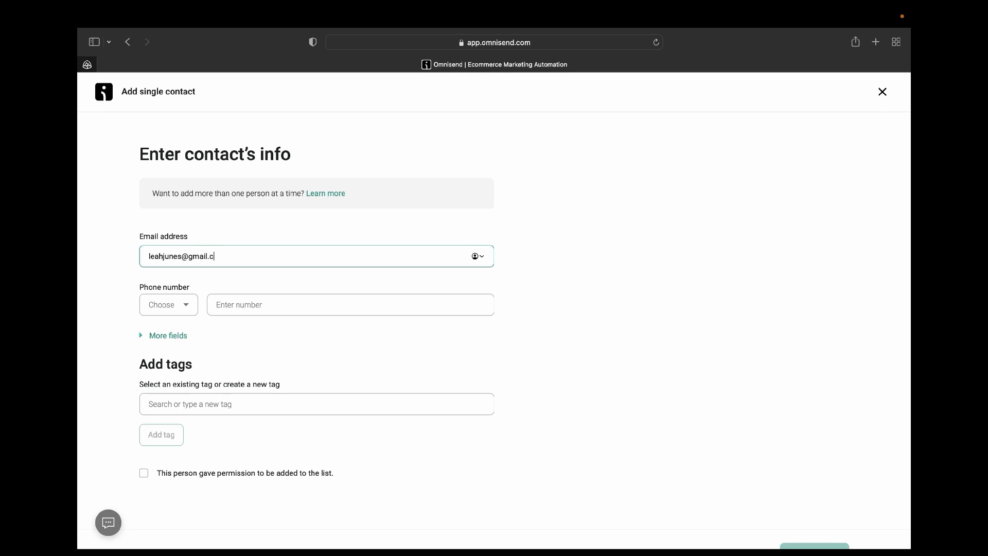
click(186, 306)
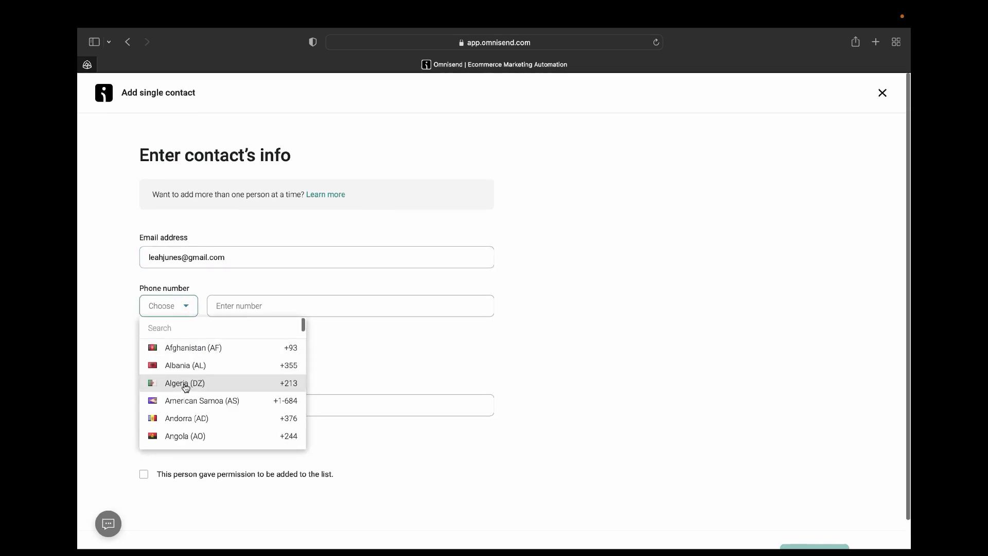
scroll(185, 385, down, 3)
scroll(186, 388, down, 20)
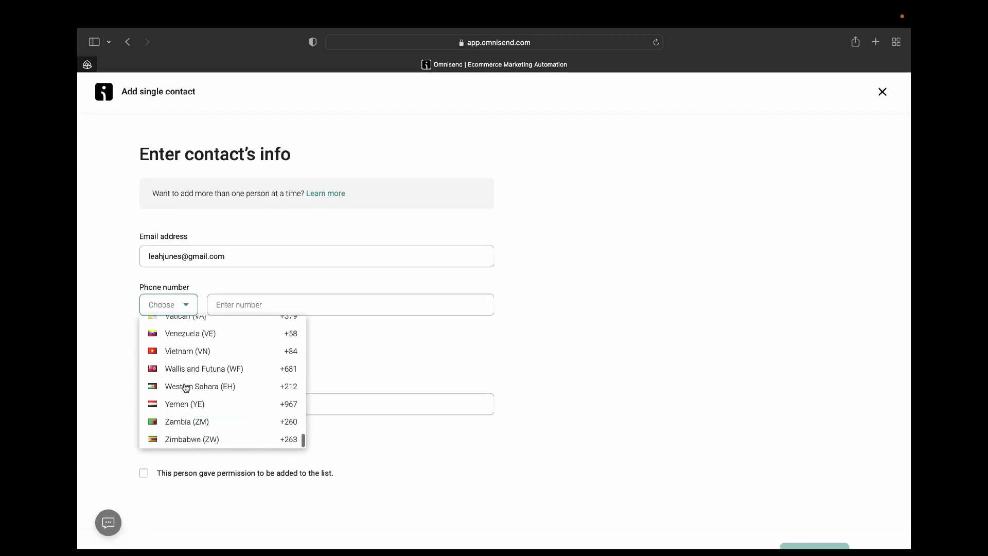
scroll(178, 358, up, 6)
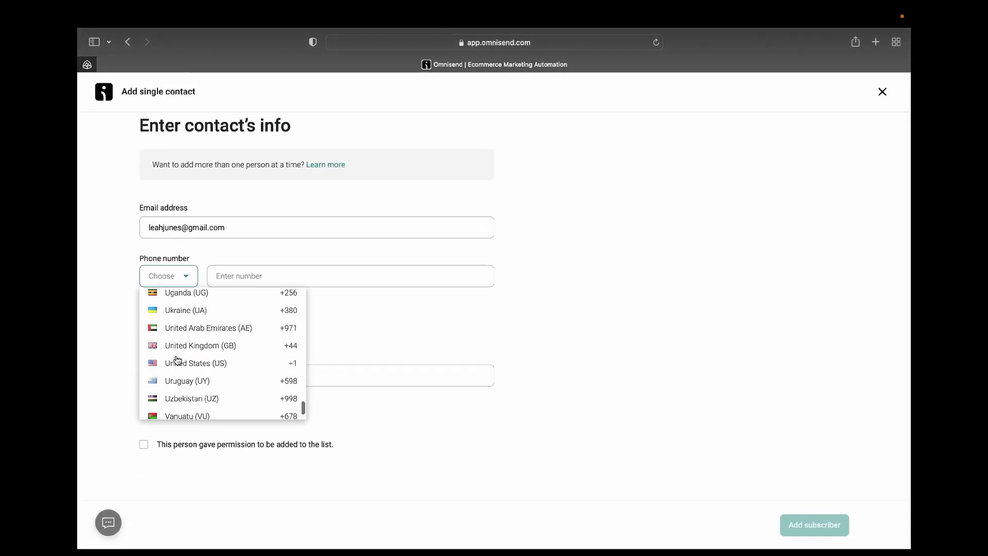
scroll(178, 360, up, 2)
scroll(177, 360, down, 4)
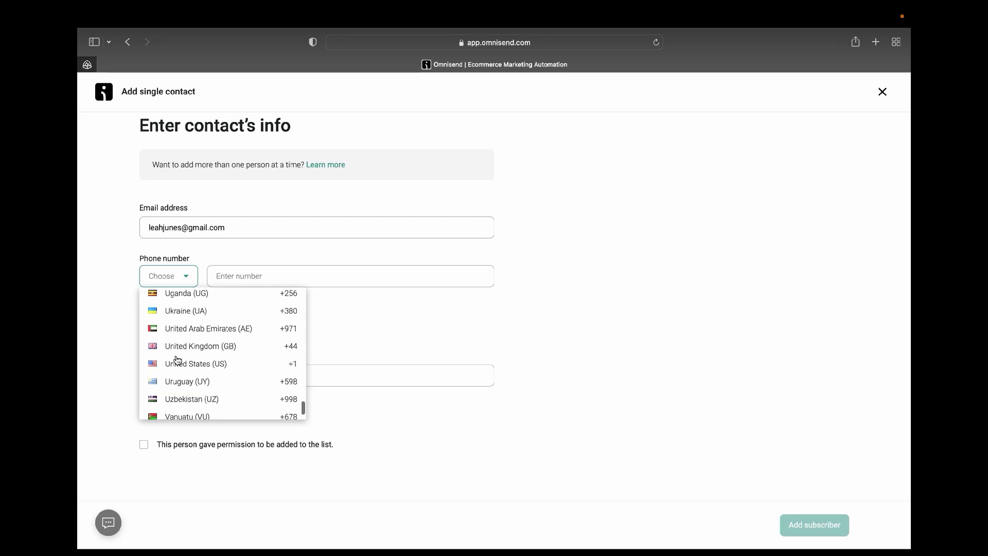
click(178, 362)
click(241, 280)
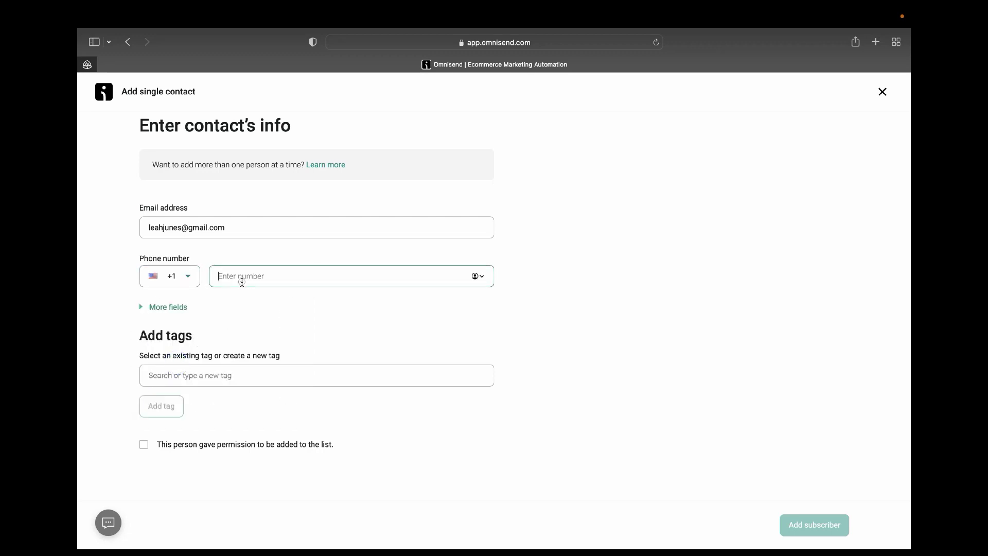
Fill in the contact's first and last name in the additional fields.
click(149, 313)
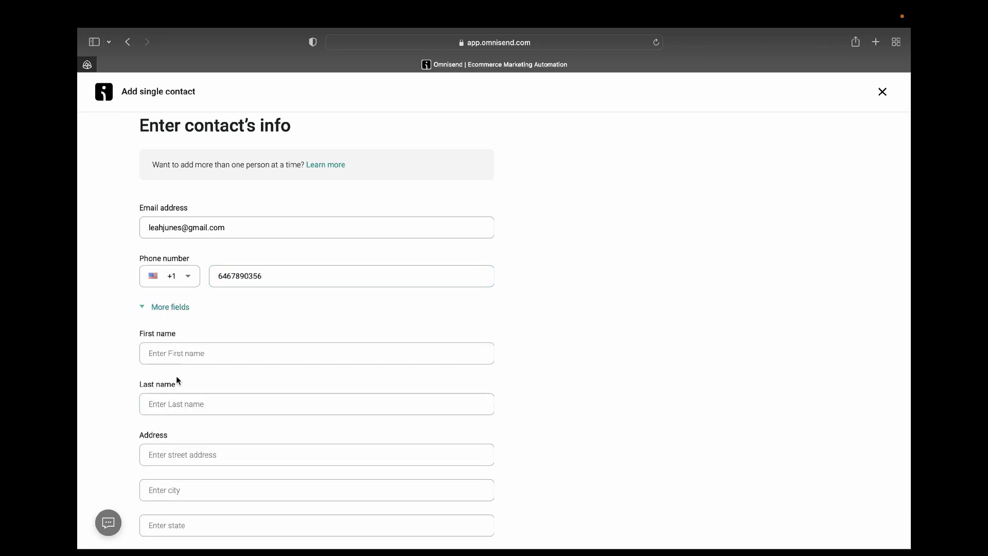
scroll(176, 380, down, 3)
click(173, 239)
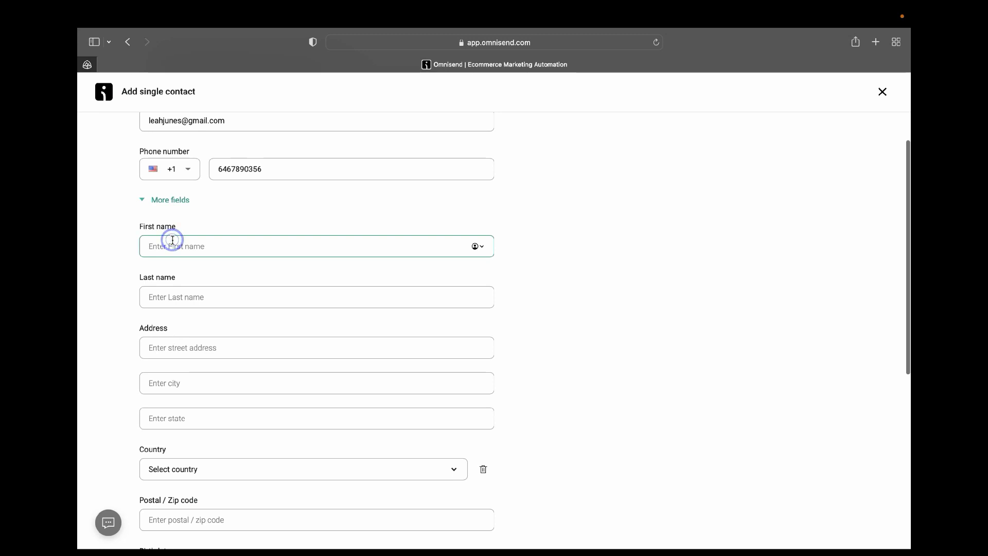
text(Ha)
key(BackSpace)
key(BackSpace)
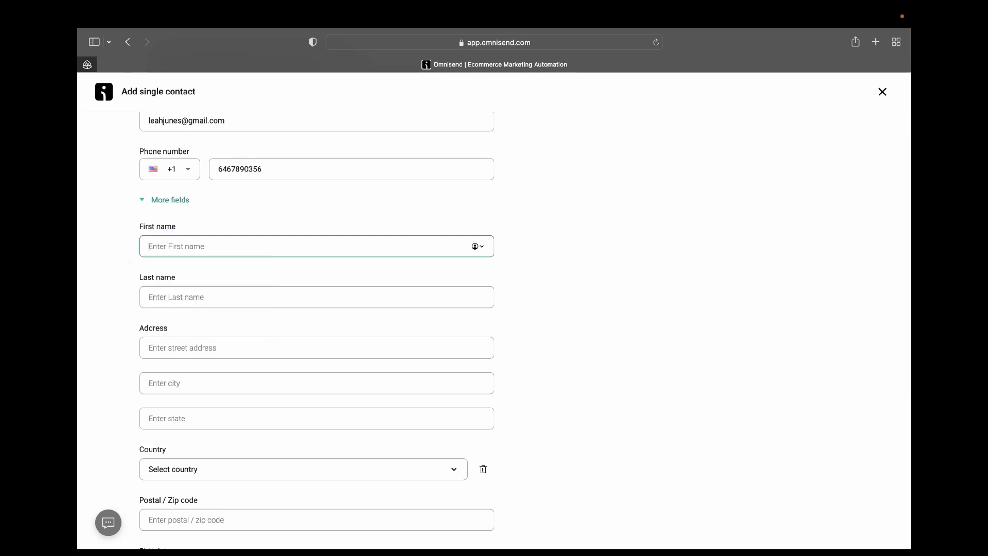
click(194, 303)
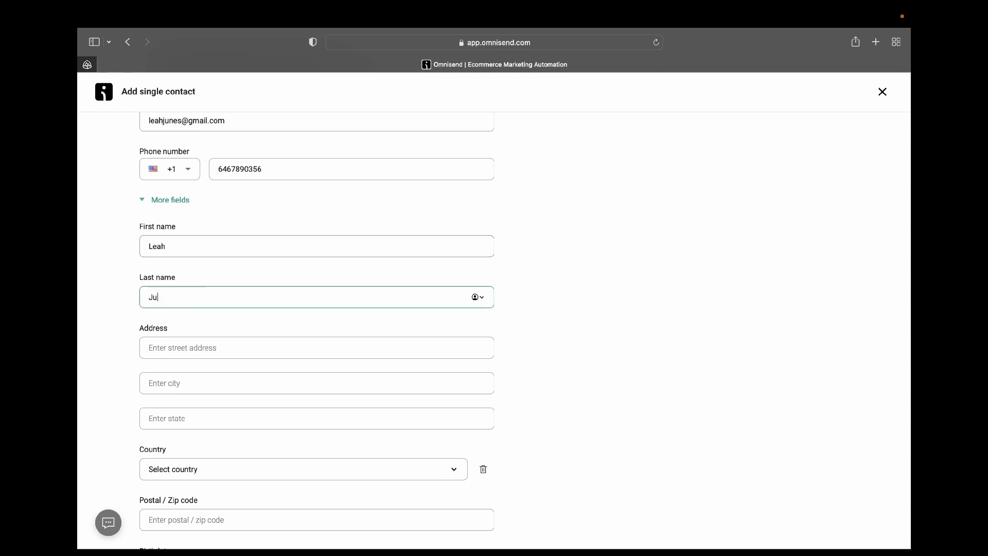
Set the contact's gender to Female and tick the permission-to-join checkbox.
scroll(203, 496, down, 5)
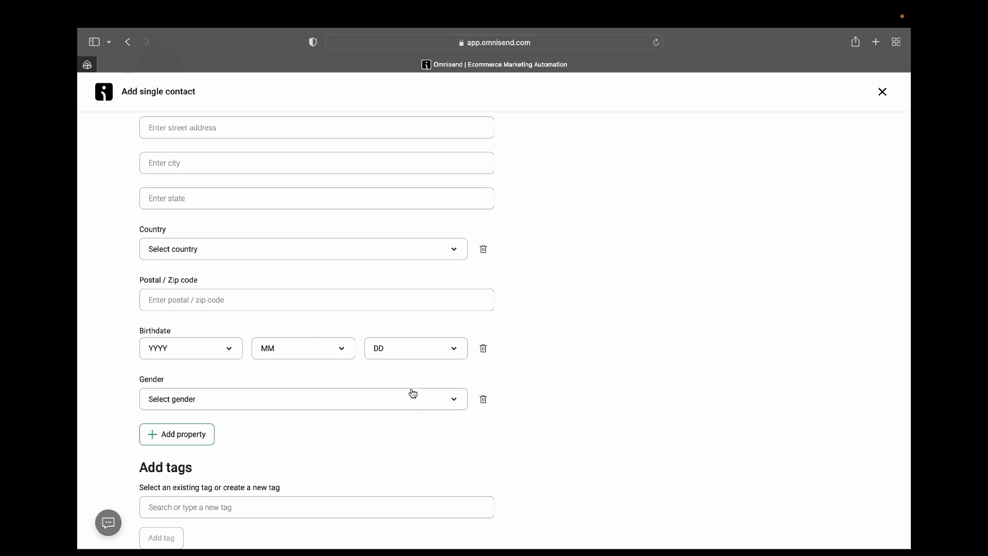
click(455, 404)
click(175, 429)
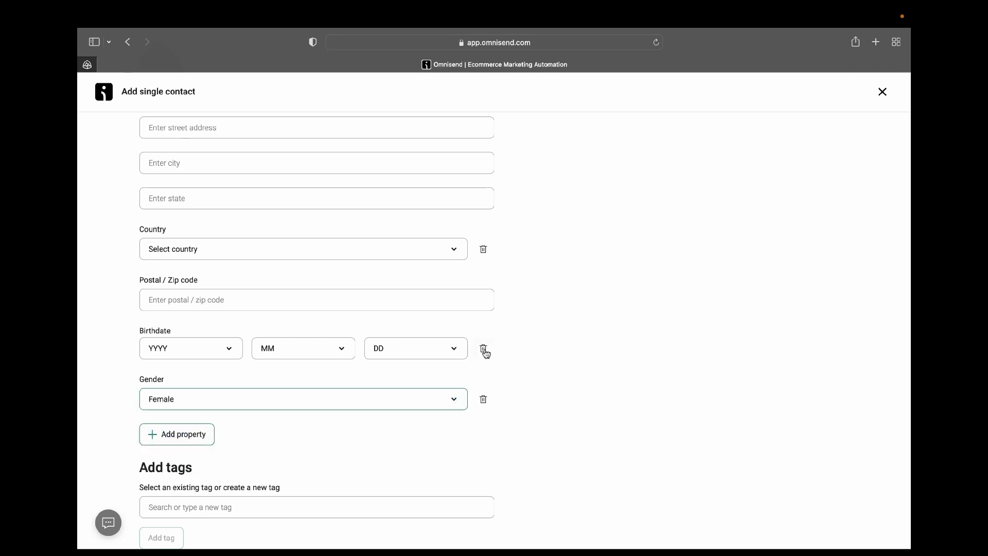
scroll(484, 350, down, 5)
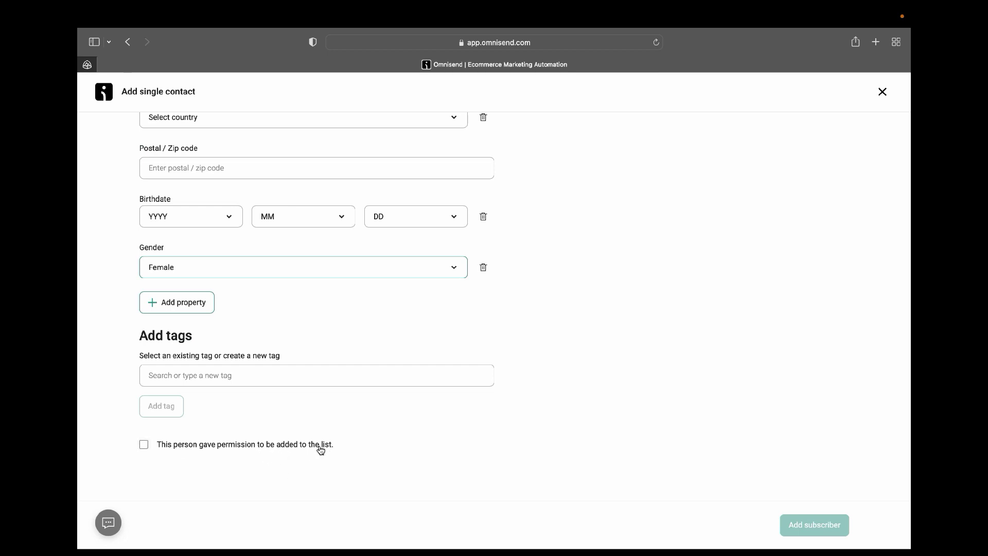
click(143, 444)
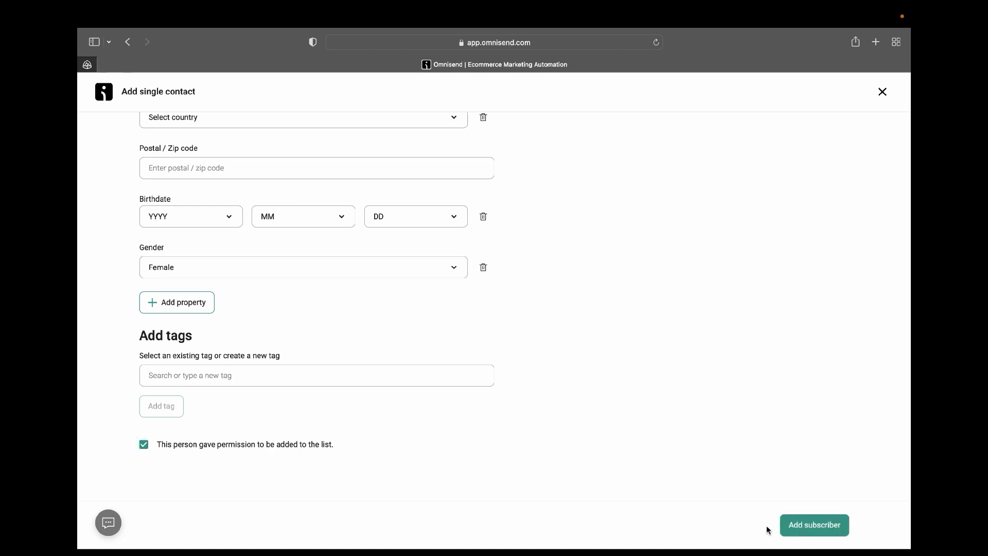
Save the subscriber, reload the list showing 3 contacts, and go to Campaigns.
click(812, 525)
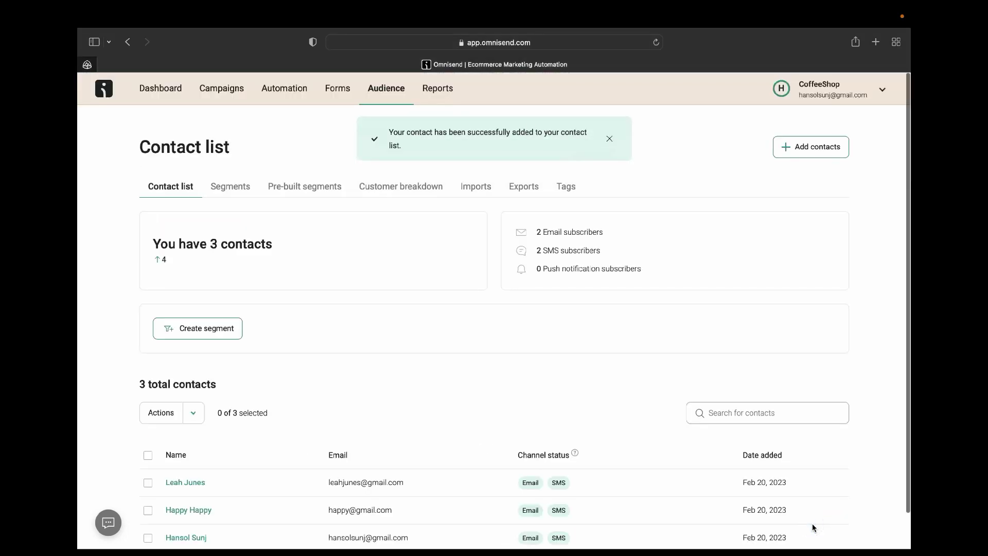
scroll(812, 524, down, 2)
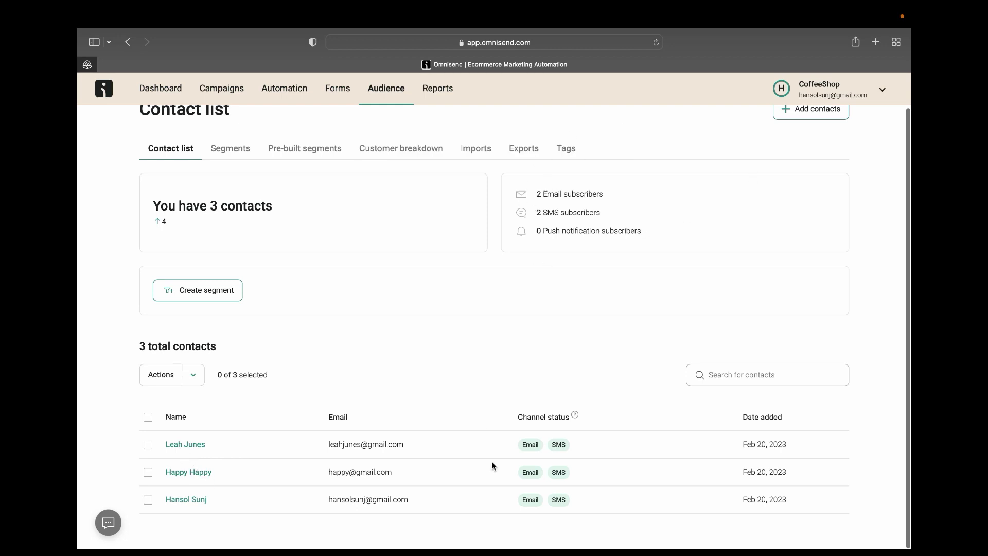
click(656, 42)
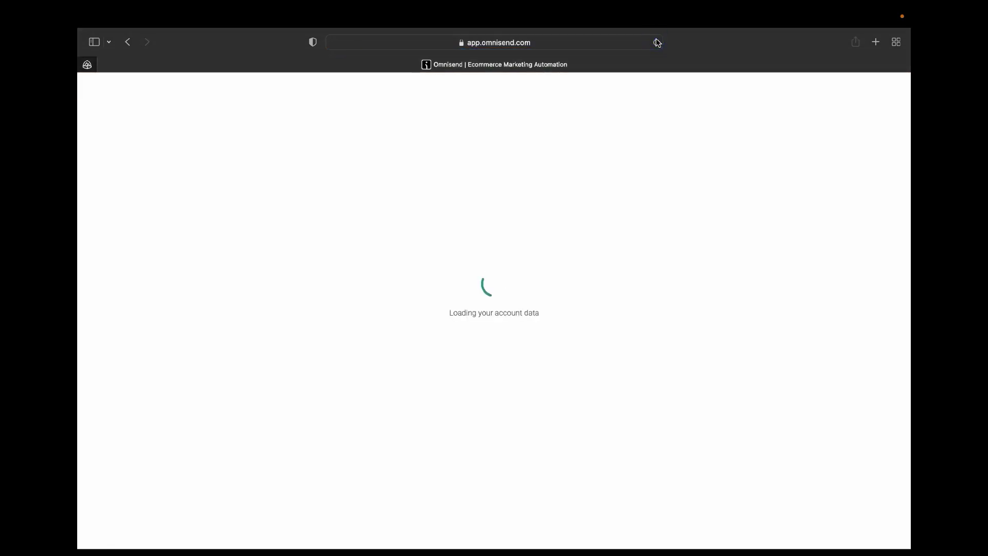
scroll(554, 372, down, 2)
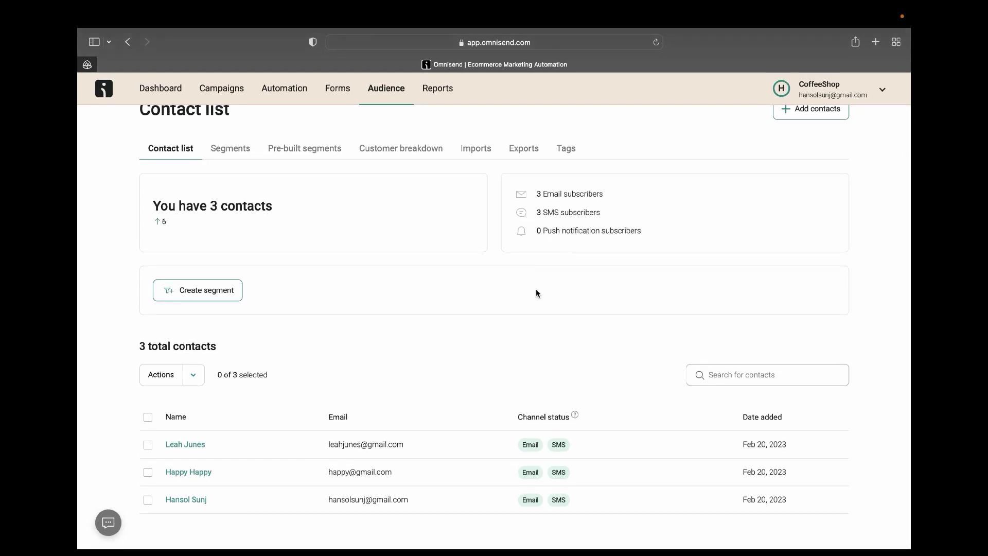
scroll(536, 290, up, 2)
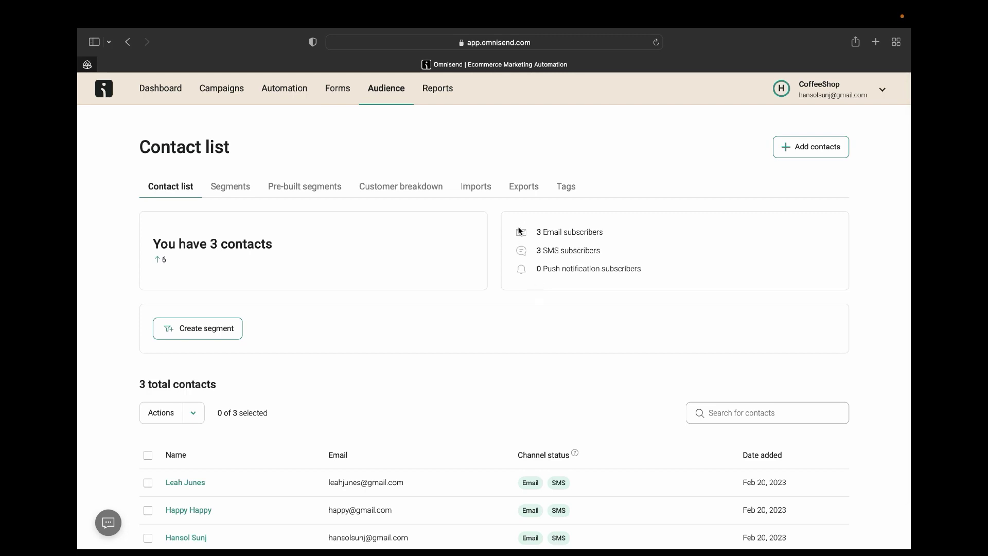
click(231, 92)
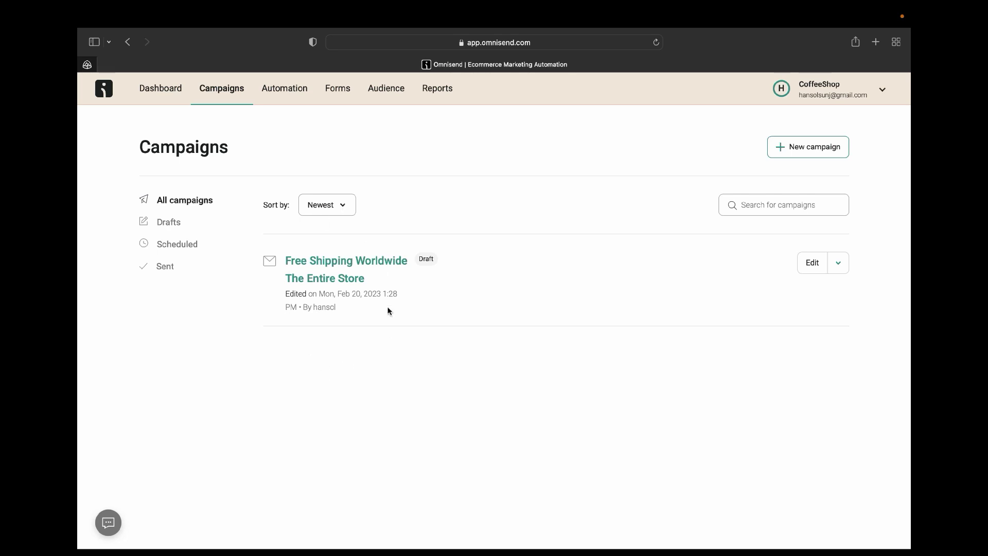
Open and close the Sort by choices, then click into the campaign search.
click(342, 203)
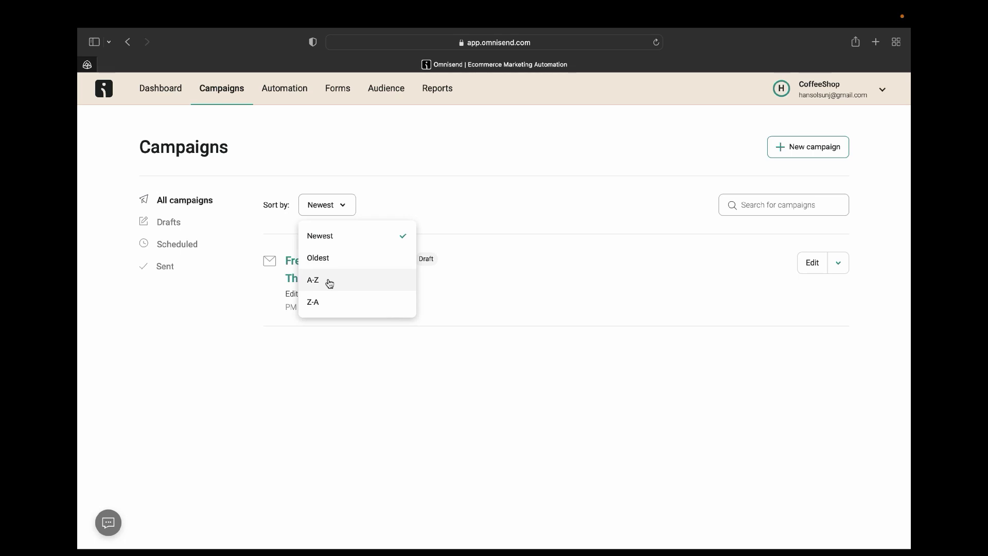
click(478, 350)
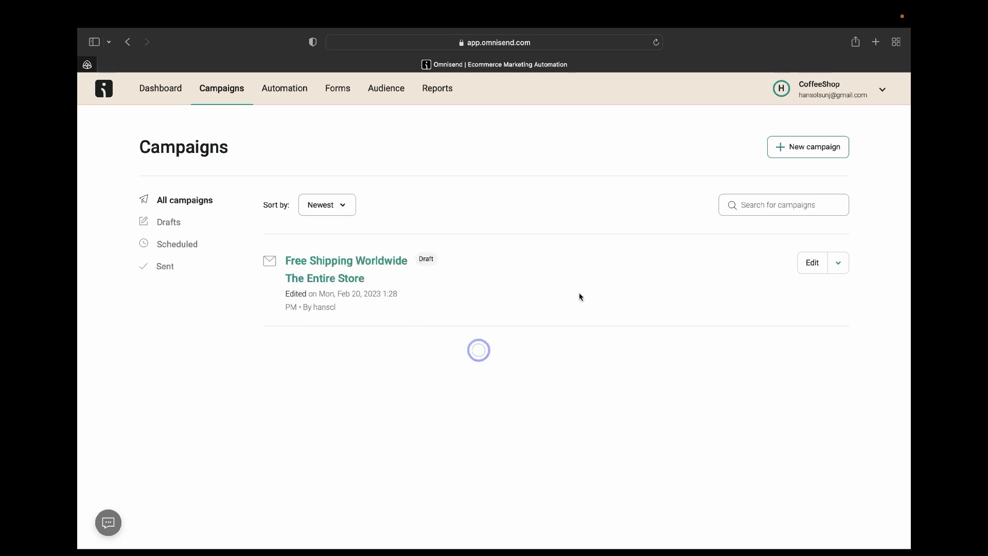
click(759, 206)
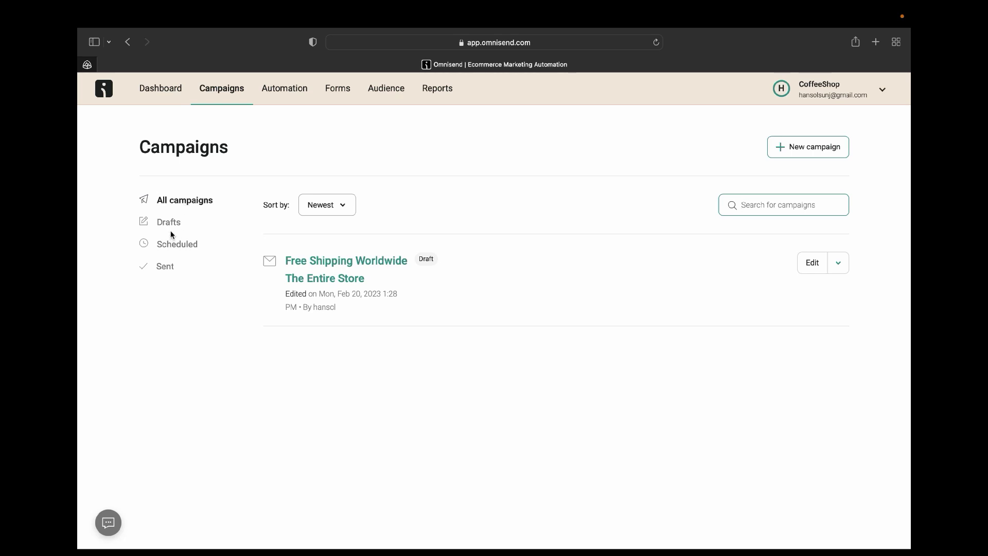
Check the Drafts, Scheduled, Sent and All campaigns filters, then start a new campaign.
click(172, 227)
click(172, 226)
click(176, 252)
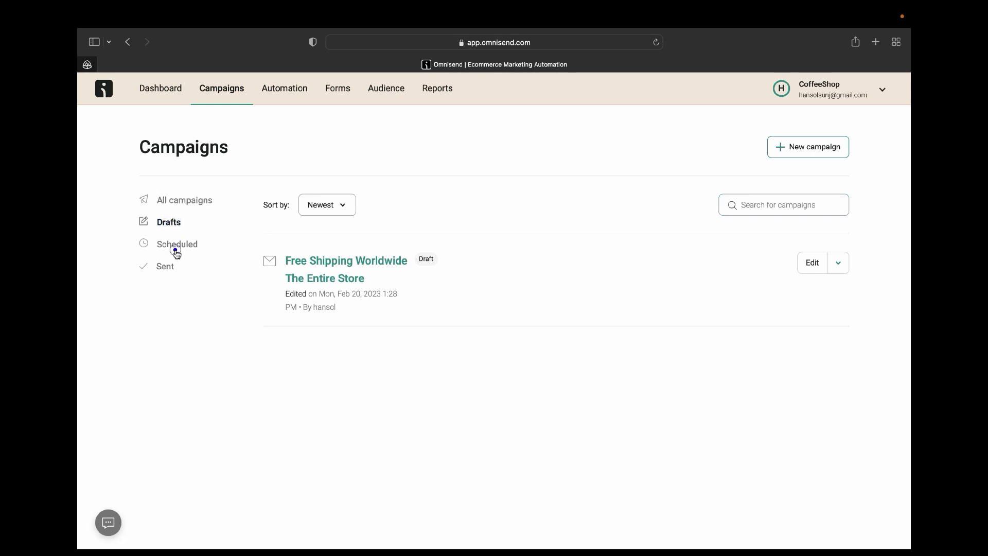
click(169, 268)
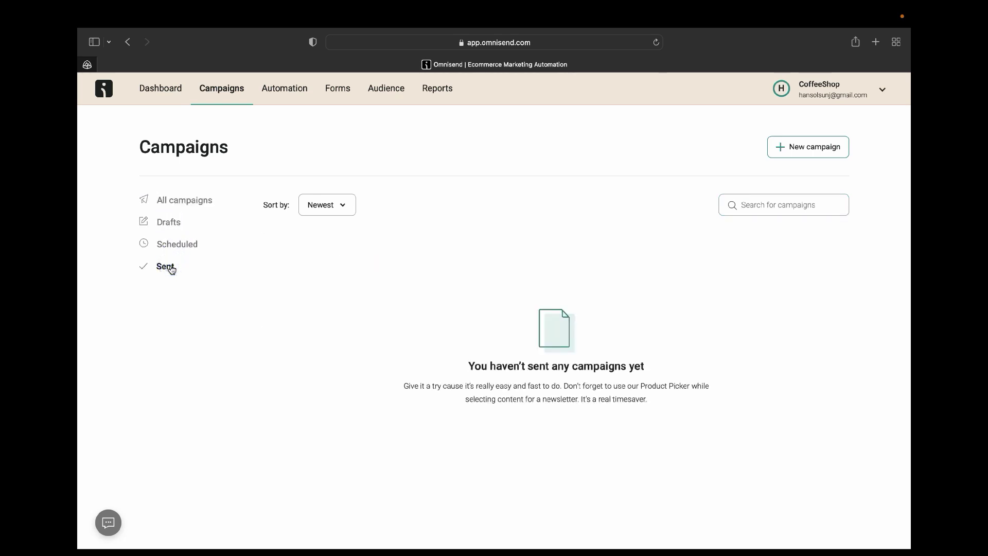
click(195, 201)
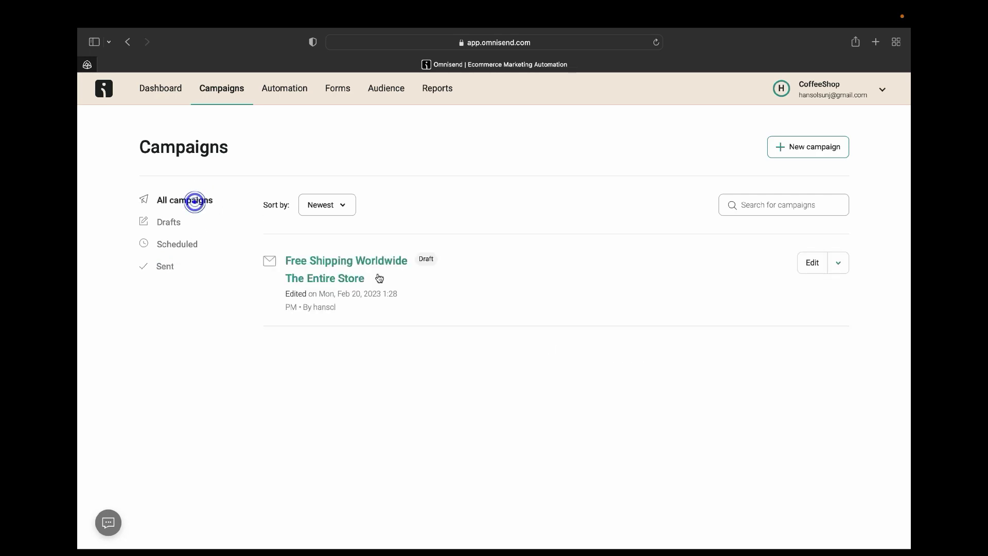
click(787, 149)
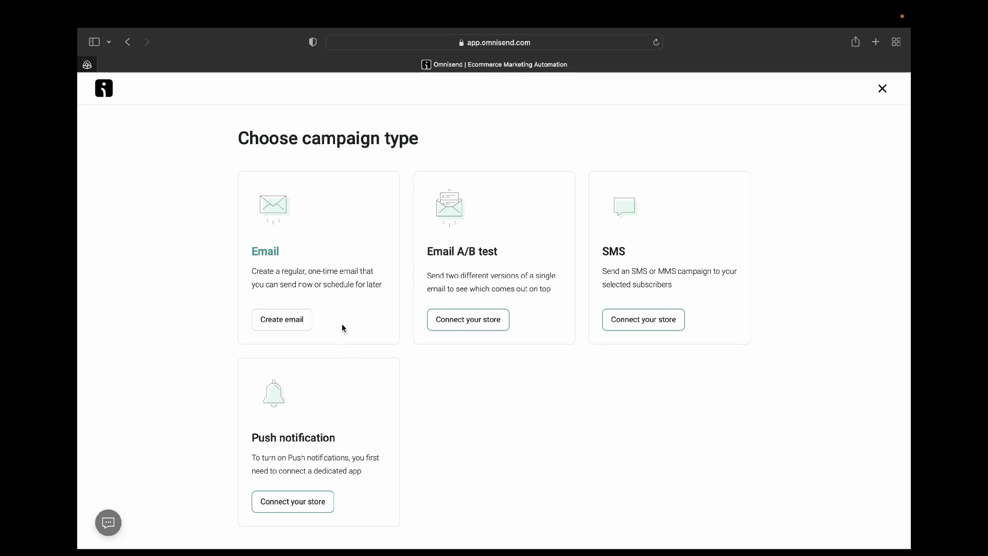
Pick Create email on the Email card for a regular one-time campaign.
click(293, 324)
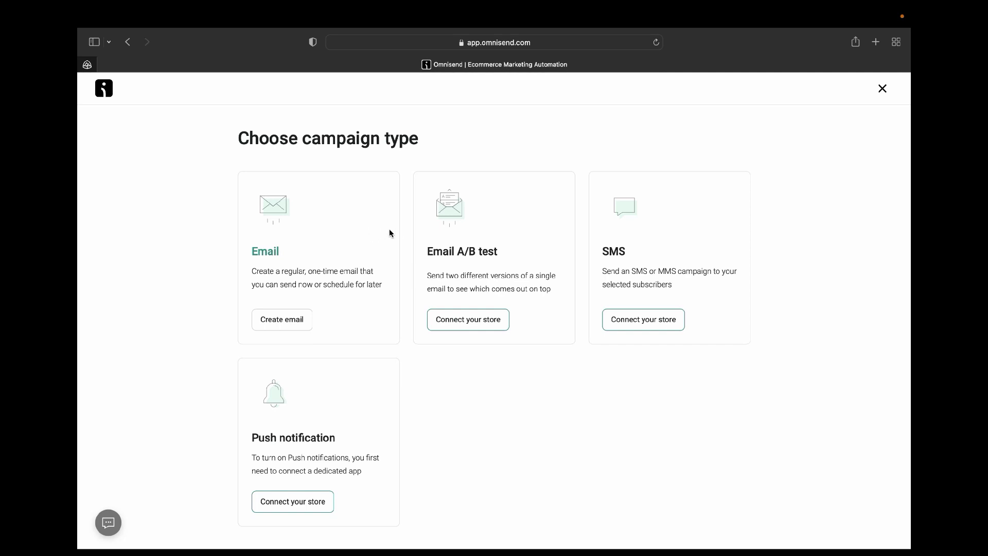
click(292, 329)
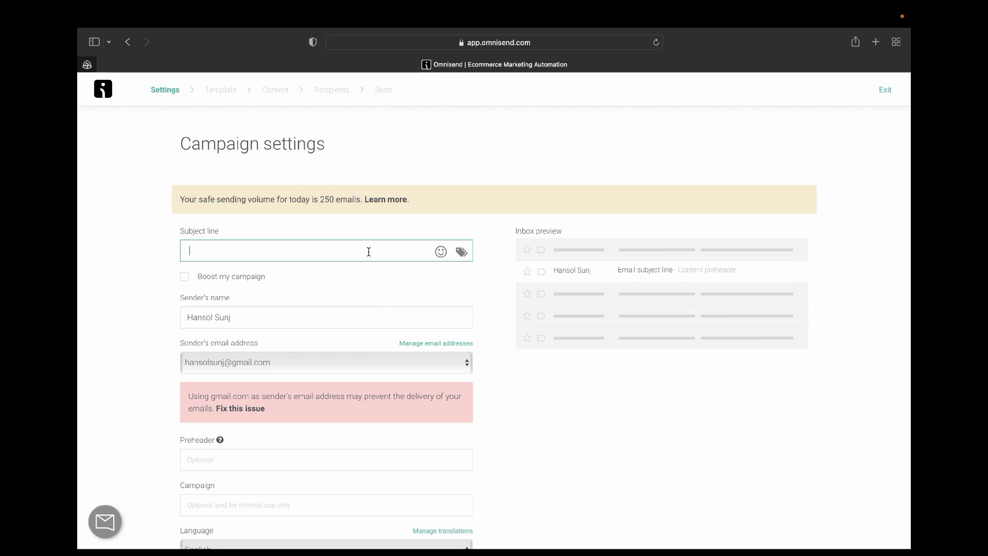
Type the subject line 'You Forgot Something in Your Cart'.
text(Y)
key(BackSpace)
text(Y)
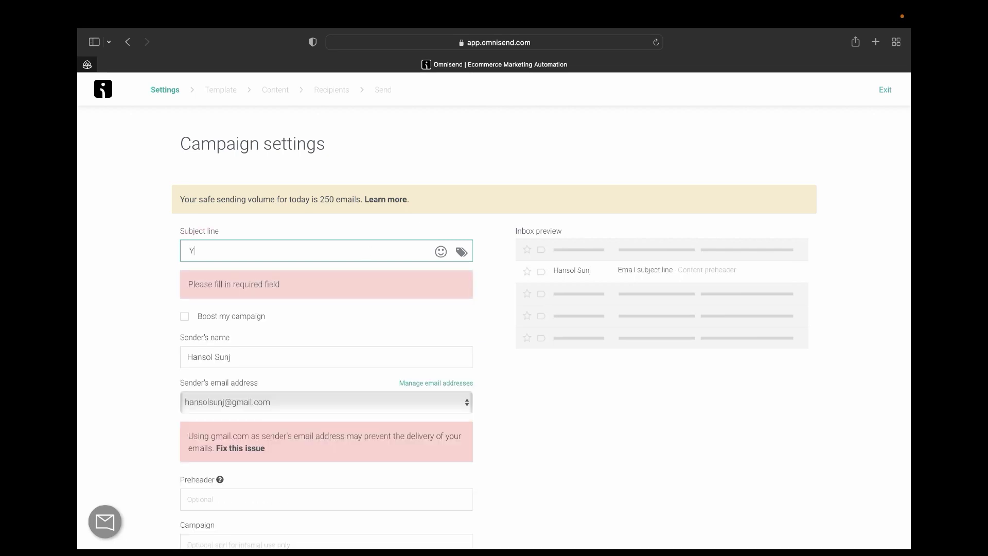
text(ou )
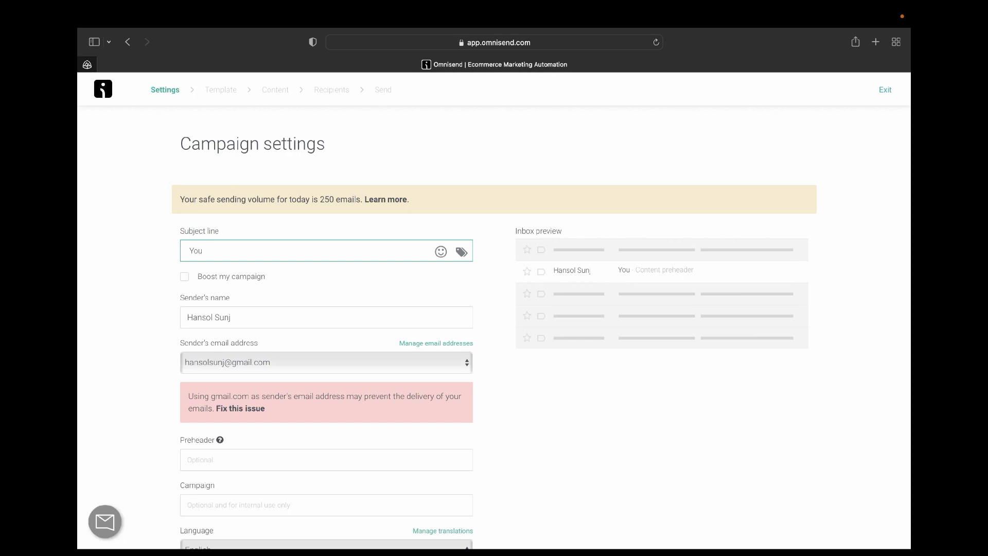
text(Forgi)
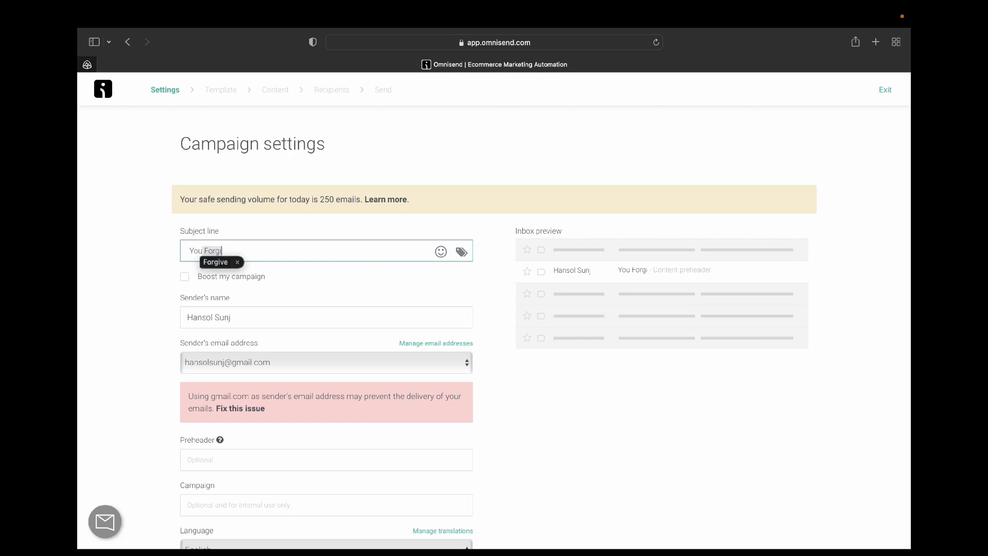
key(BackSpace)
text(ot )
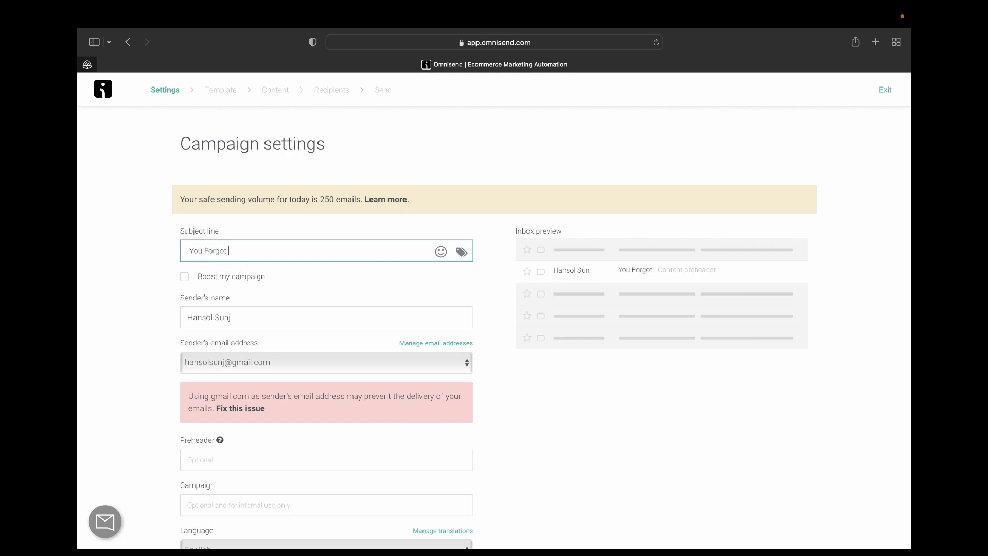
text(Sometg)
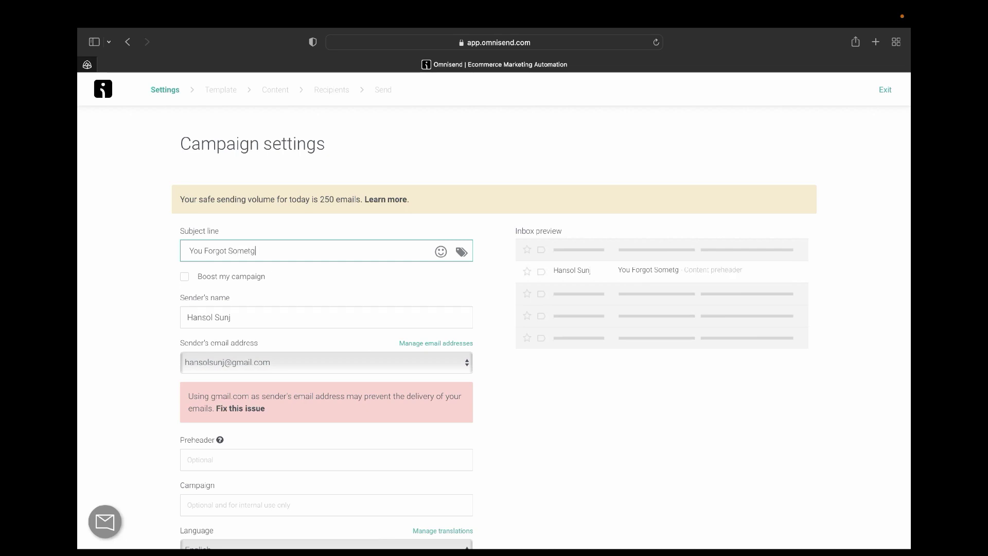
key(BackSpace)
text(hing )
text(in T)
text(y)
text(Your )
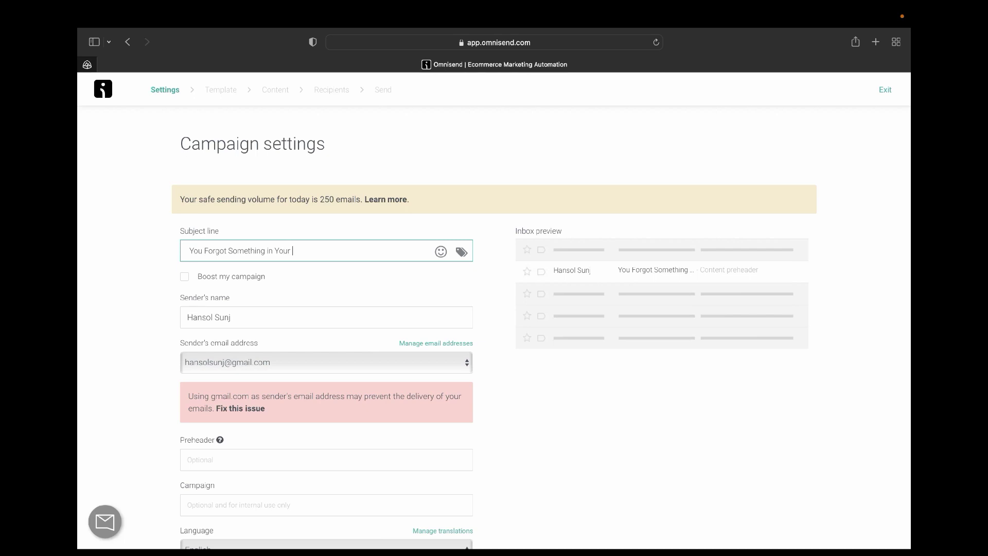
text(Cart)
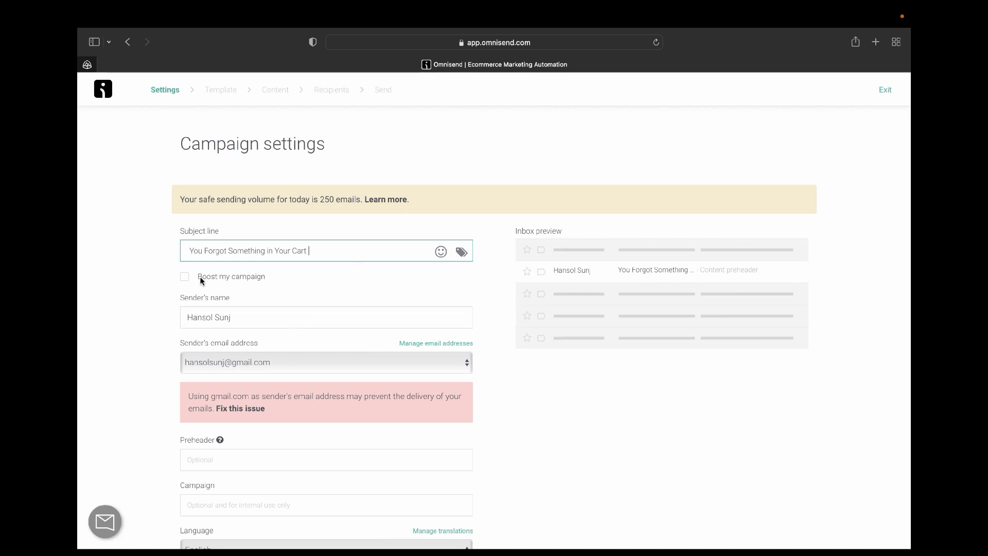
Toggle campaign boosting on and off, leaving the preheader and campaign name blank.
click(185, 277)
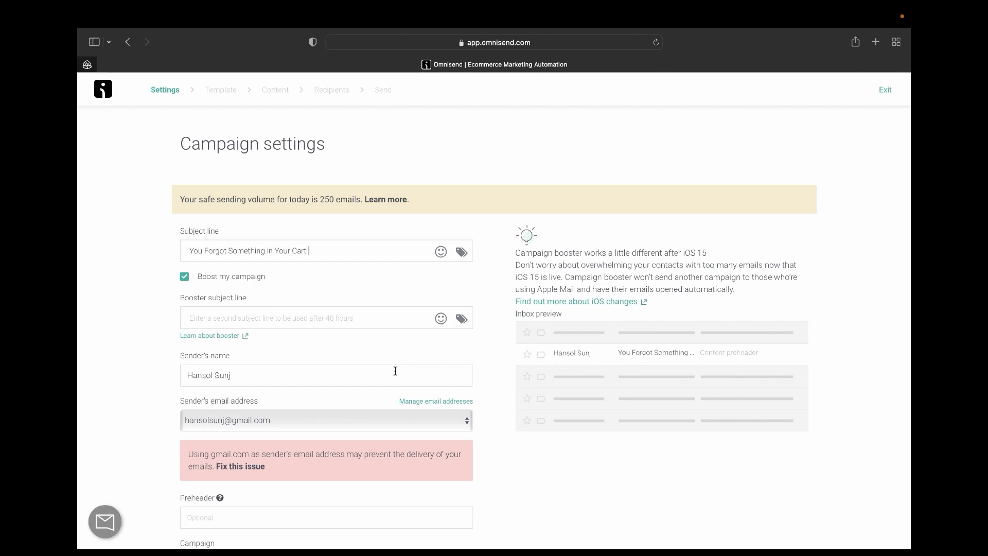
click(184, 277)
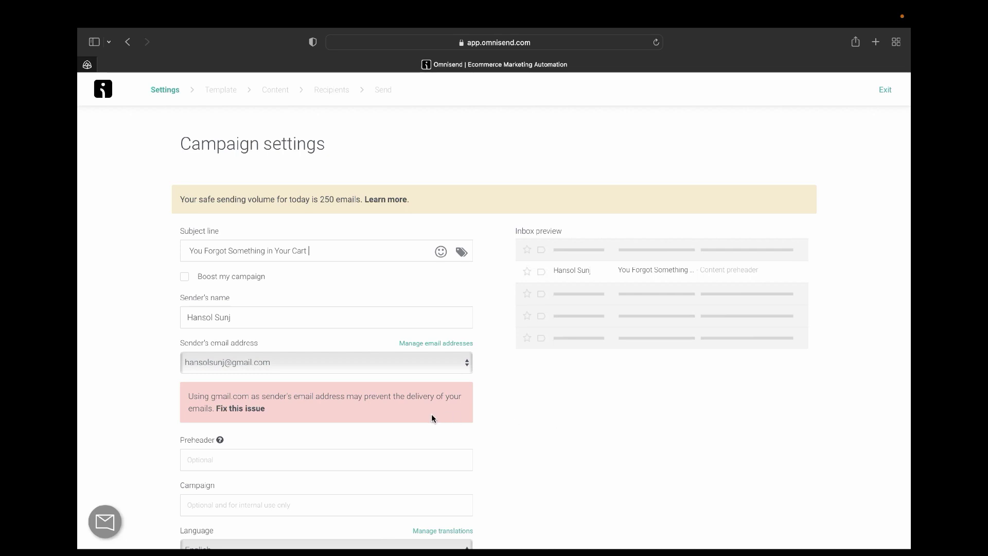
scroll(432, 414, down, 2)
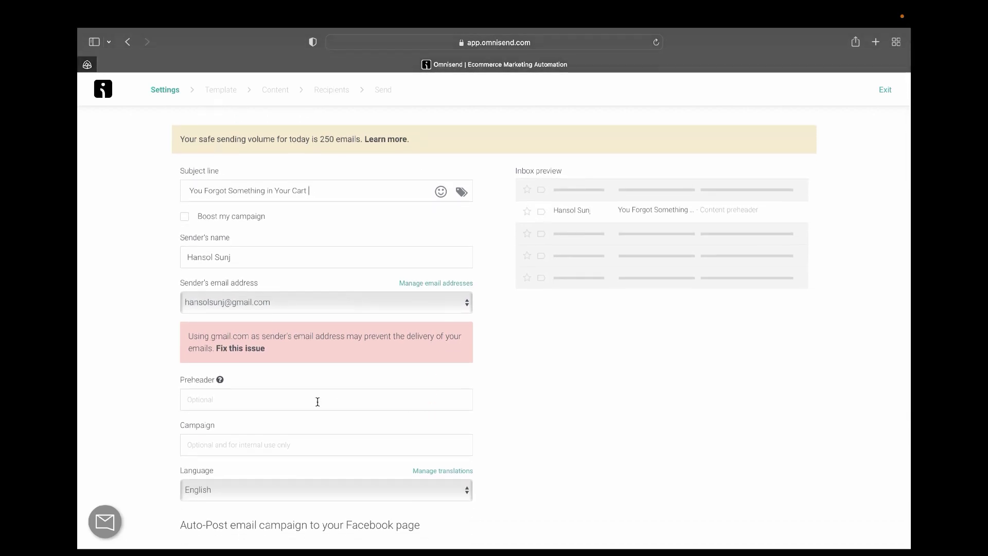
click(315, 399)
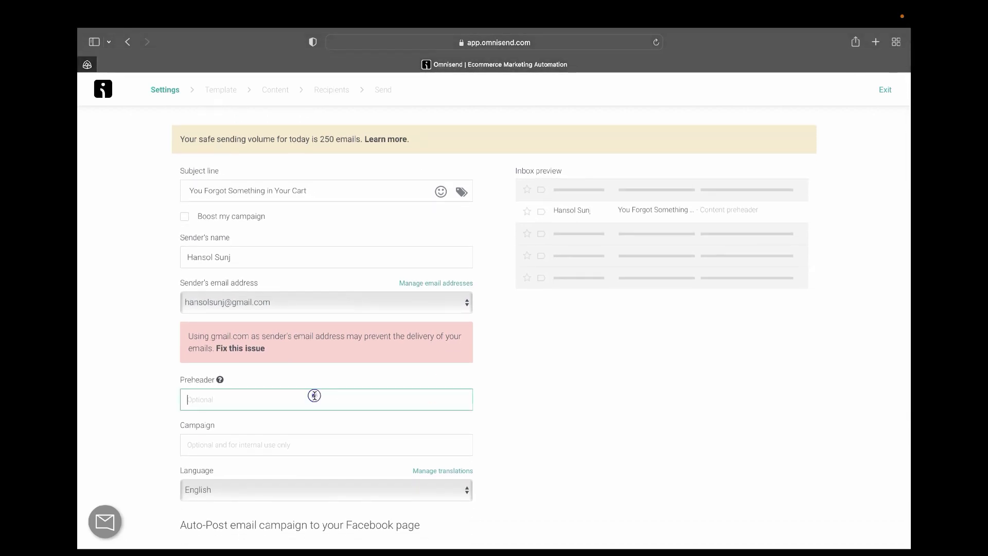
click(301, 452)
scroll(301, 452, down, 2)
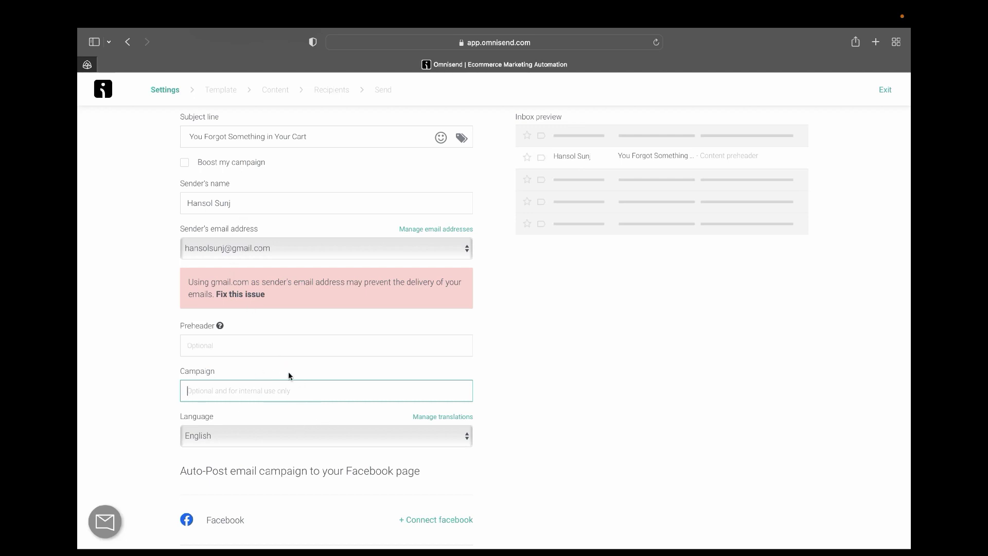
Keep the email language as English and continue to the template step.
click(463, 437)
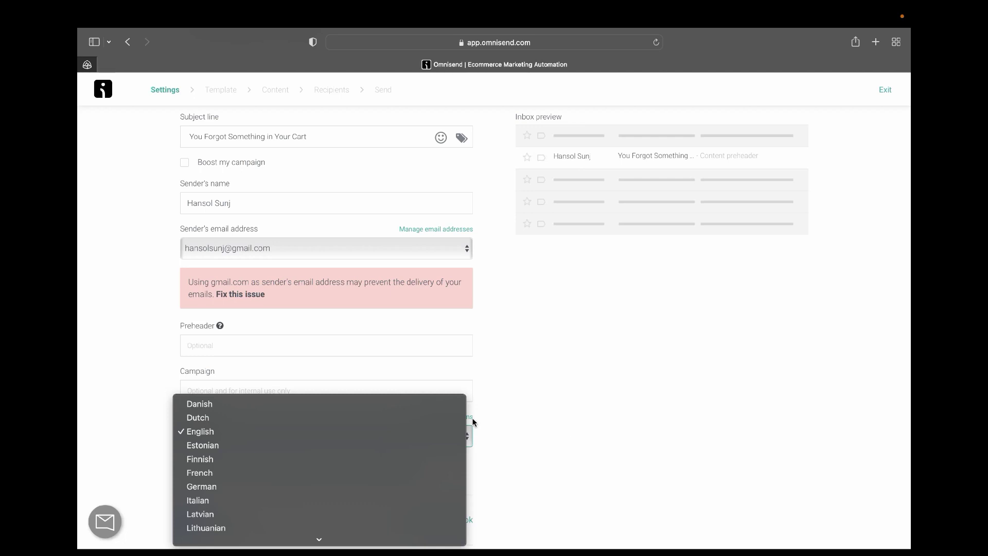
click(492, 392)
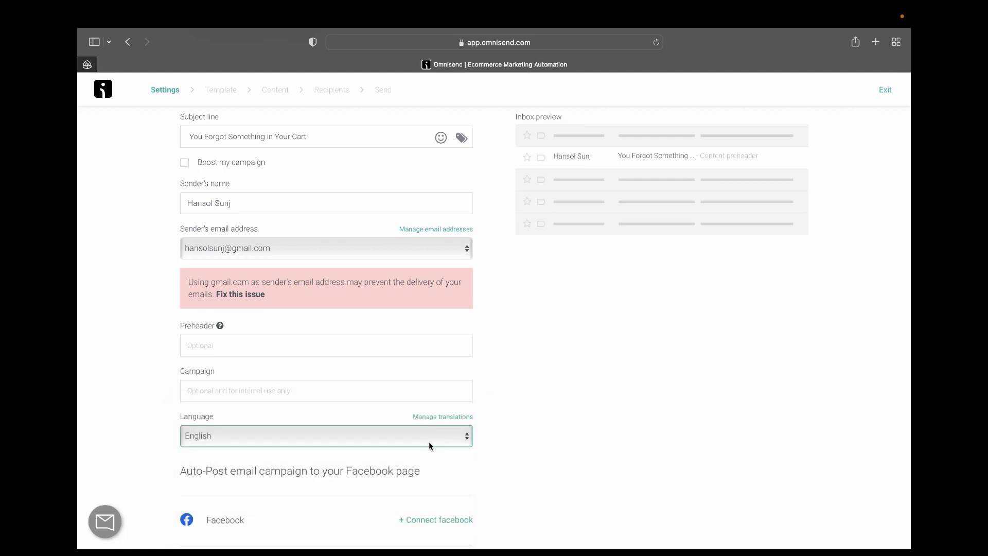
scroll(429, 442, down, 1)
scroll(429, 445, down, 5)
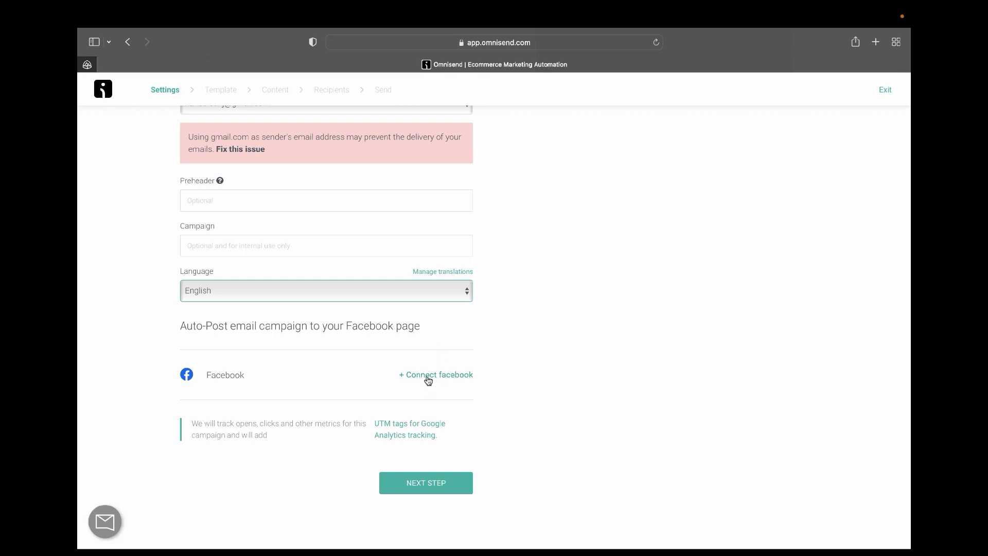
scroll(384, 370, up, 3)
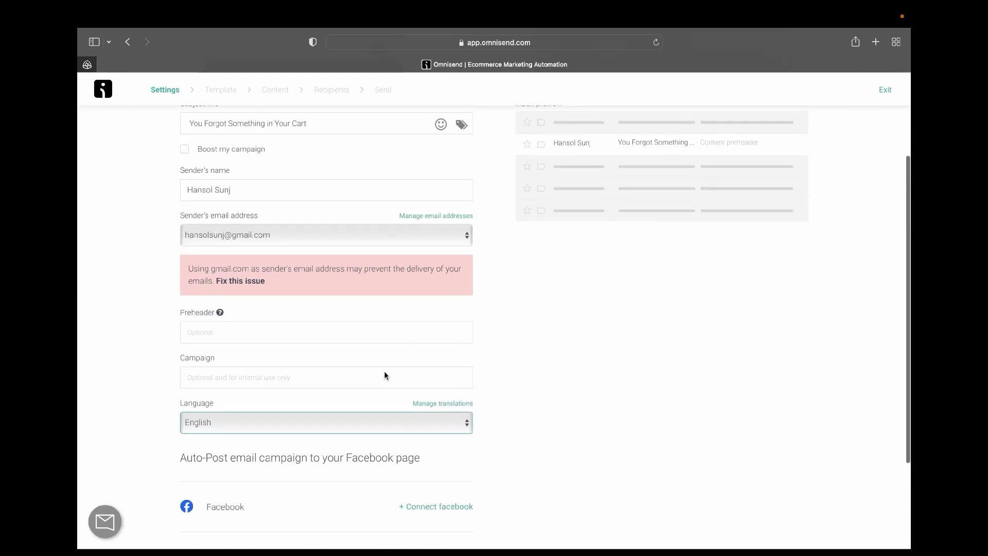
scroll(384, 372, down, 3)
scroll(384, 373, up, 6)
scroll(384, 370, down, 5)
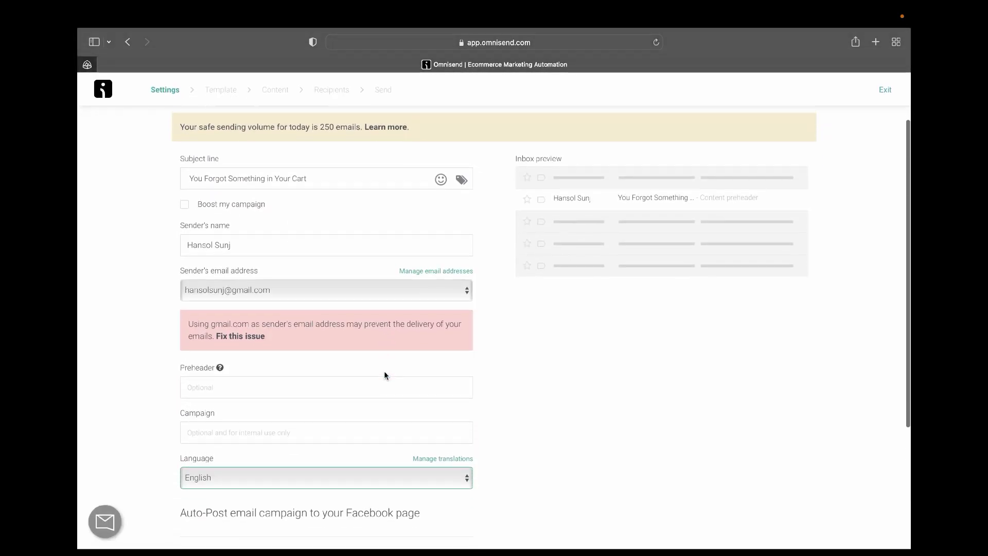
scroll(391, 422, down, 5)
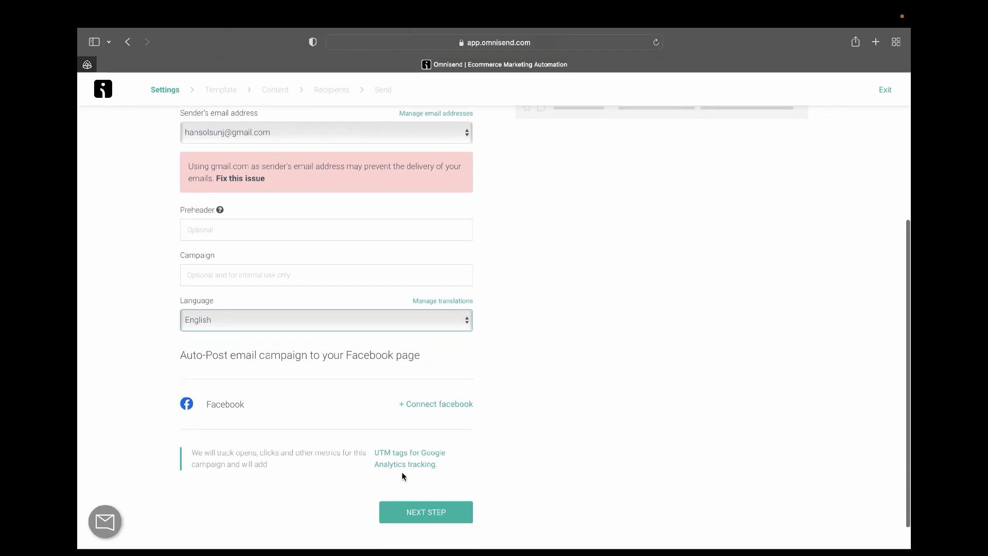
click(403, 477)
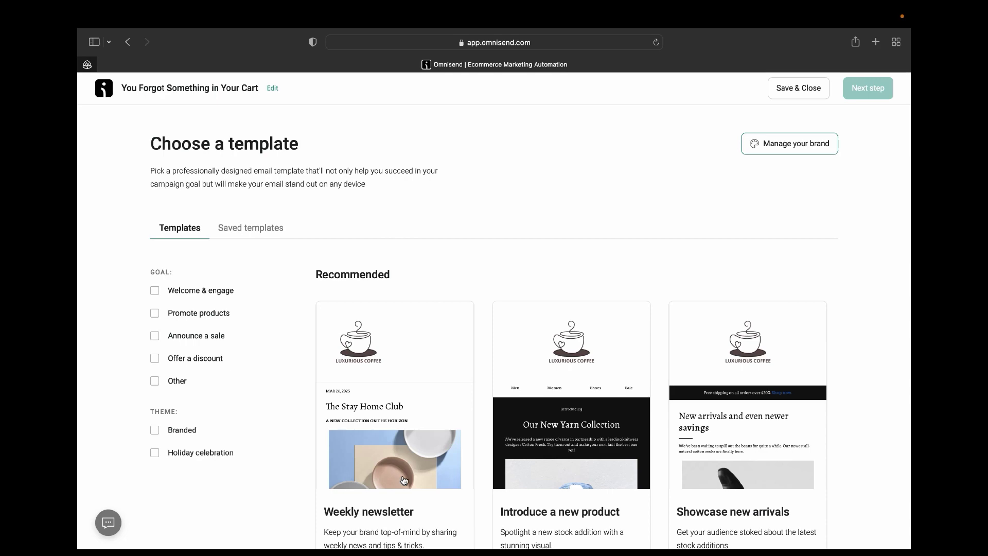
scroll(404, 481, down, 2)
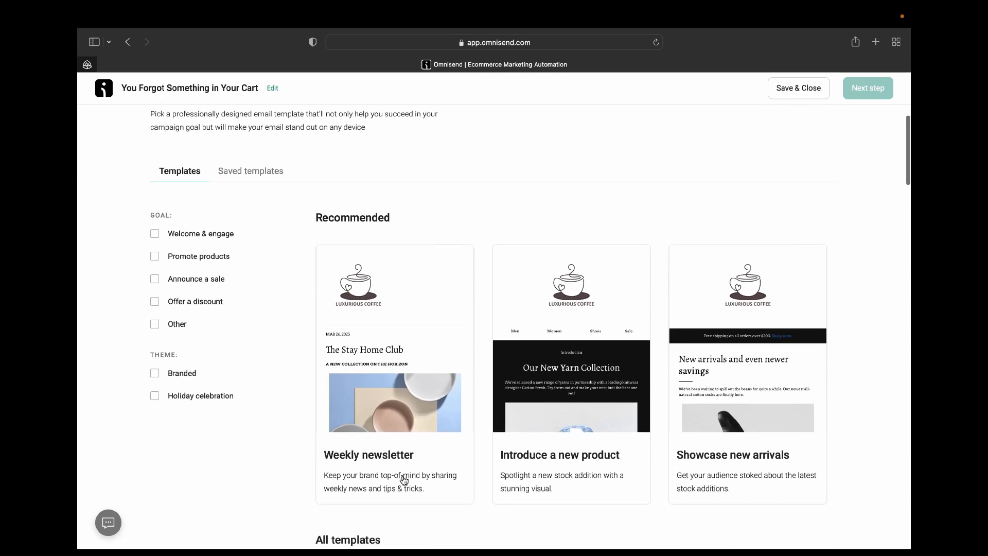
scroll(404, 480, down, 3)
scroll(404, 480, up, 5)
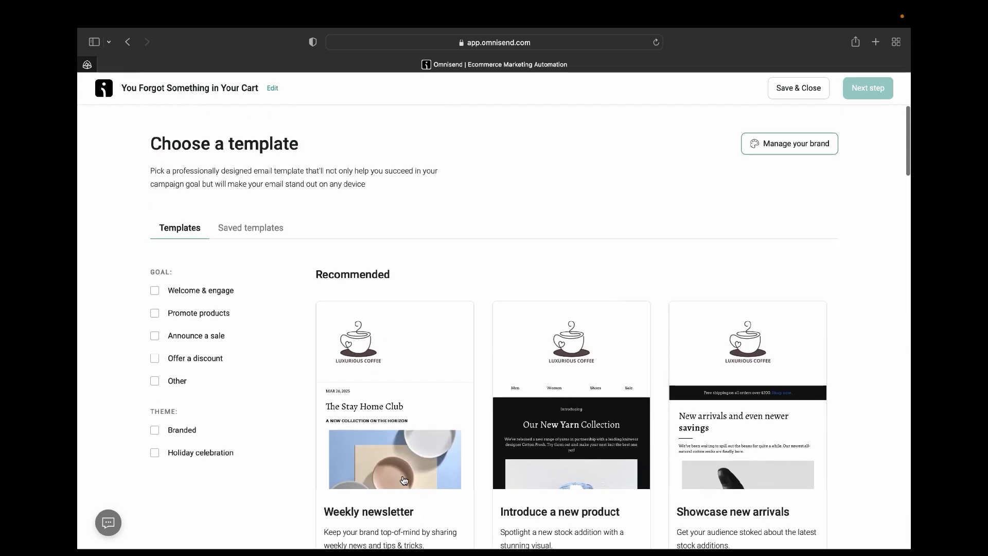
scroll(404, 483, down, 20)
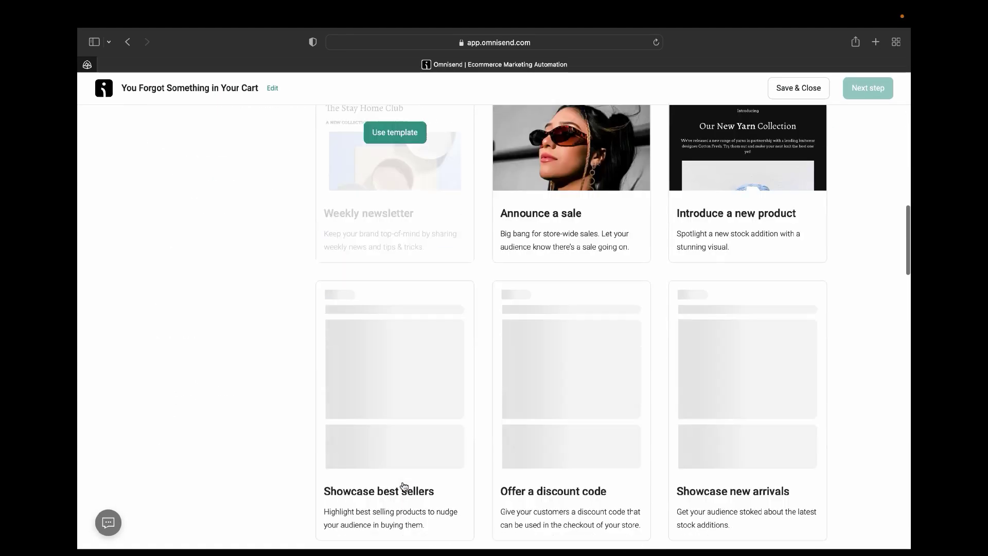
scroll(404, 487, down, 10)
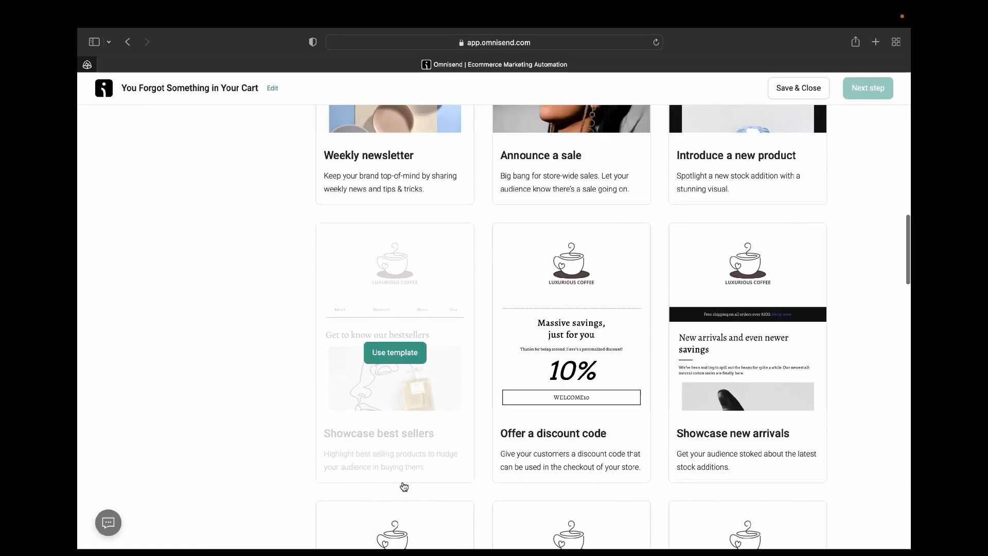
scroll(404, 487, up, 4)
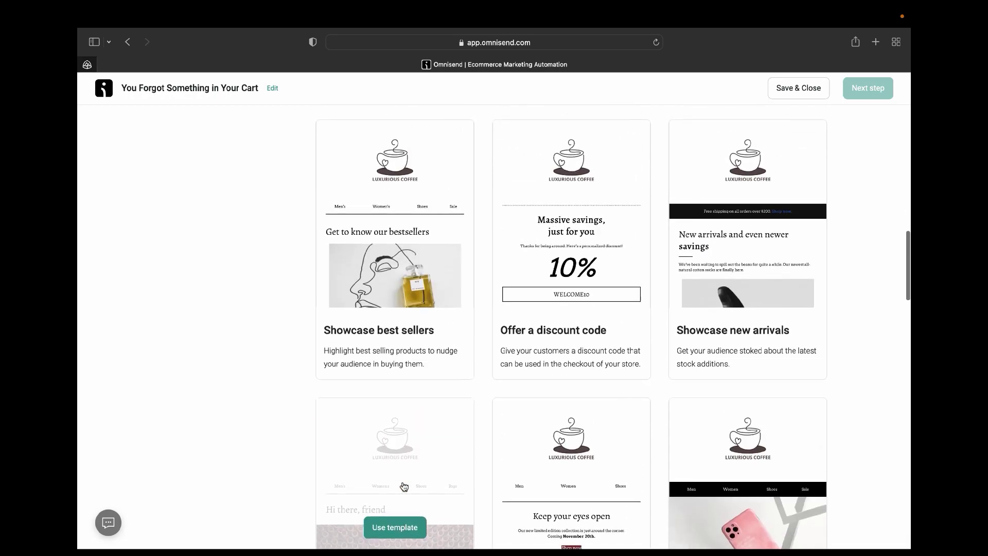
scroll(404, 488, down, 20)
scroll(407, 493, up, 11)
scroll(407, 493, up, 20)
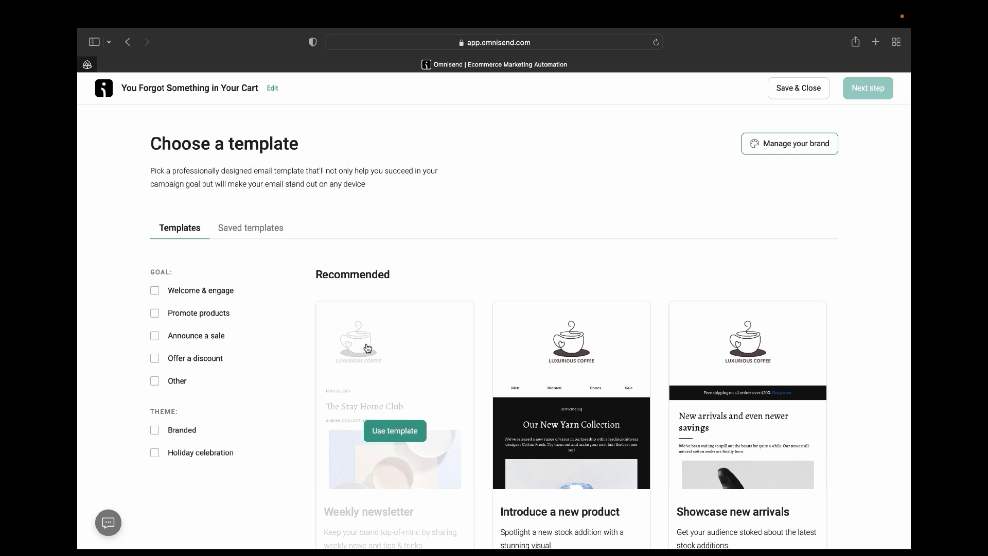
Check Saved templates, then filter the gallery to the 'Offer a discount' goal, dropping Announce a sale.
click(258, 234)
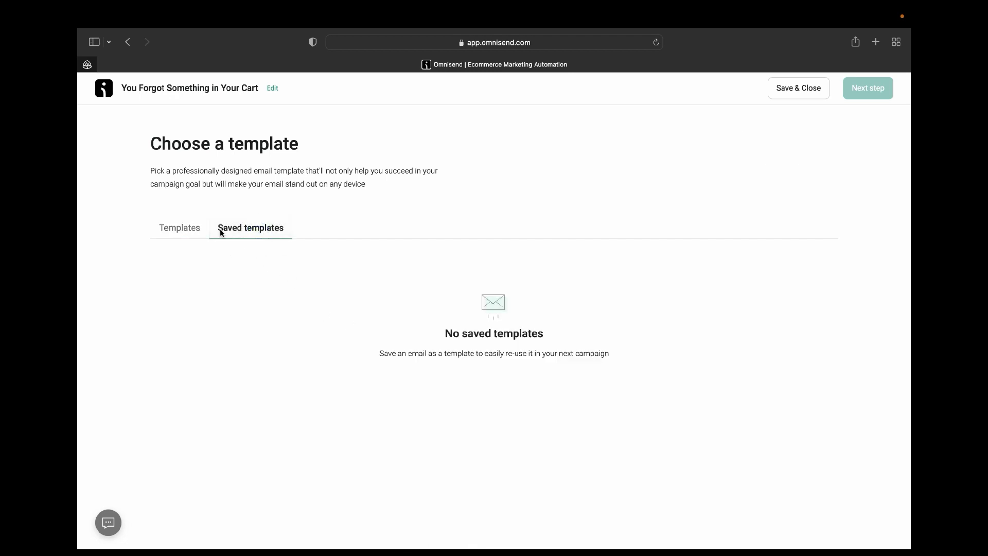
click(188, 231)
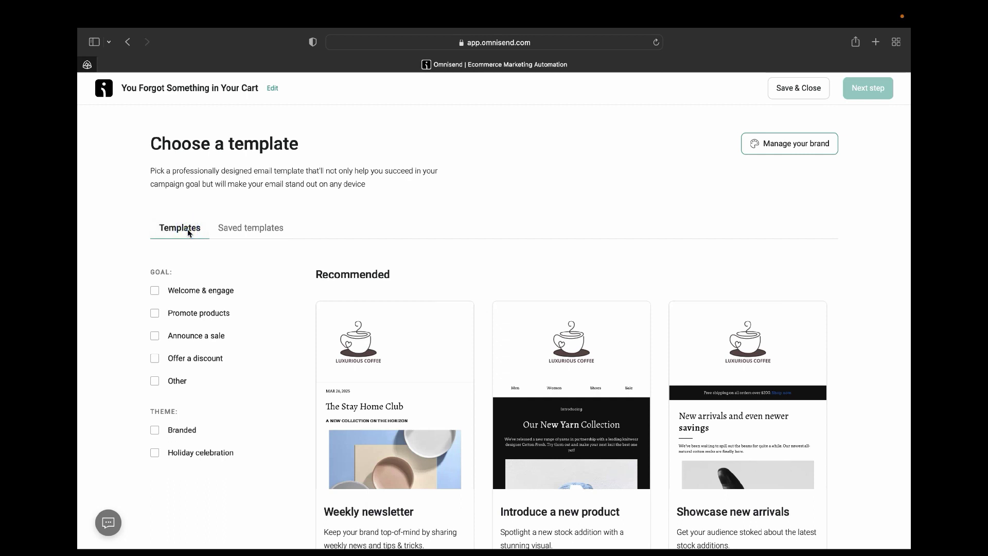
mouse_move(520, 438)
click(155, 359)
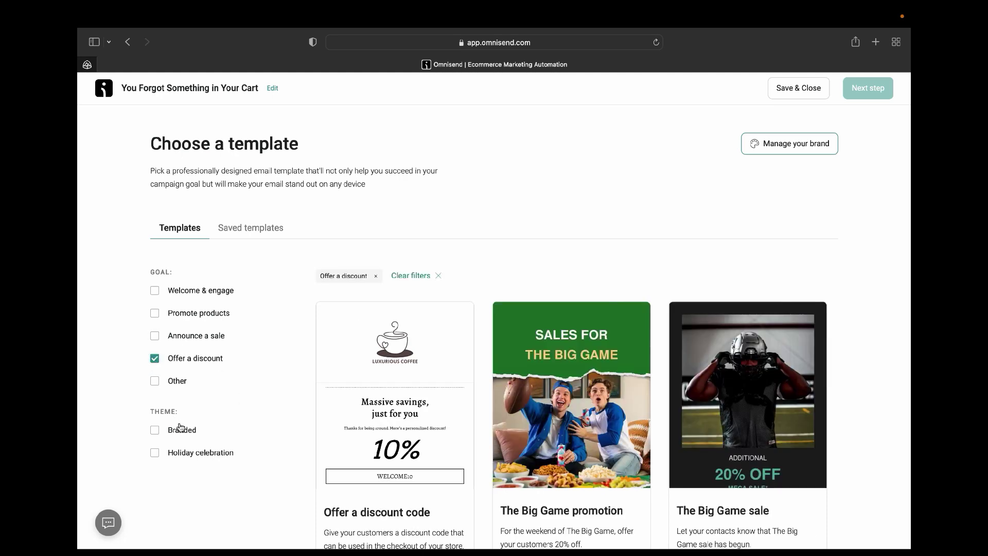
scroll(430, 387, down, 7)
scroll(431, 387, up, 7)
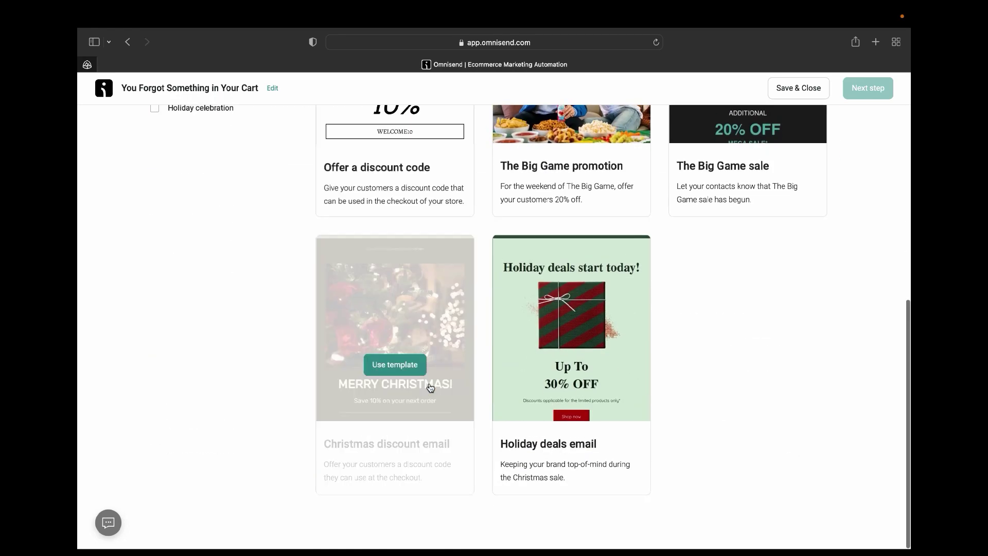
click(156, 336)
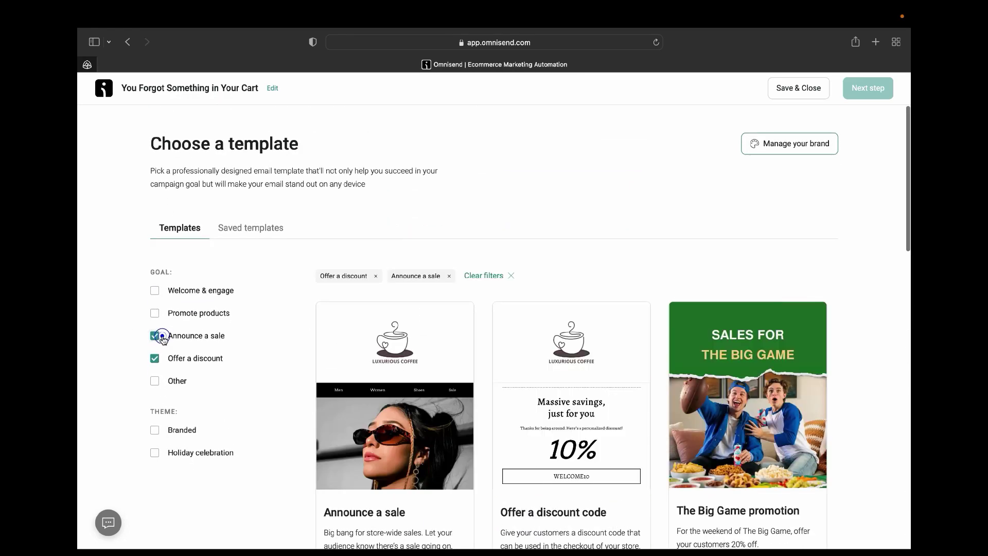
scroll(296, 387, down, 5)
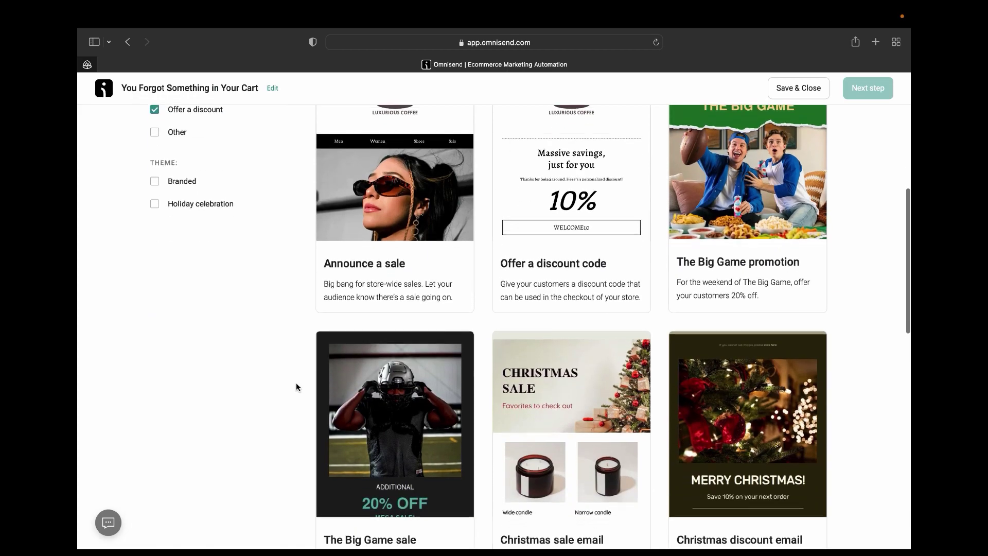
scroll(295, 382, up, 3)
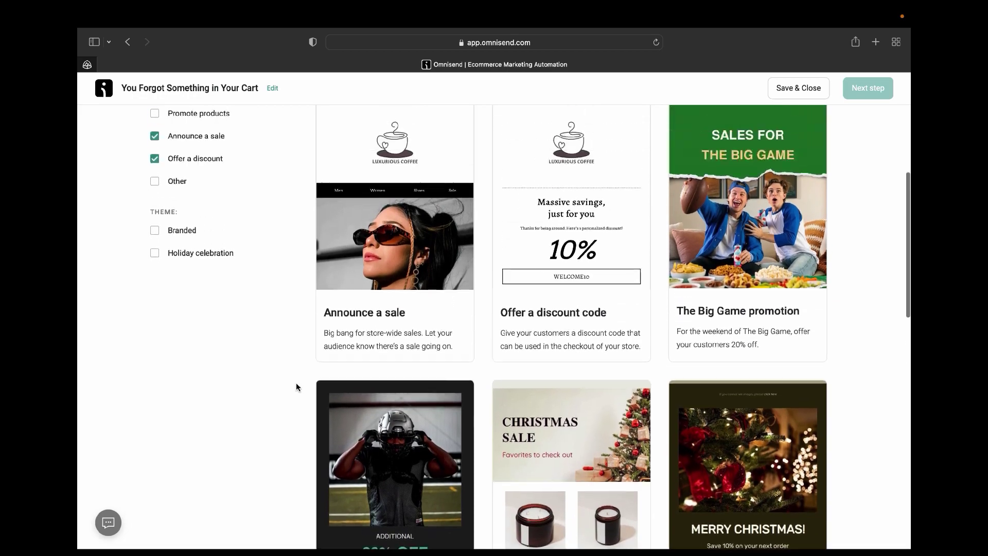
scroll(298, 361, down, 15)
scroll(299, 361, up, 15)
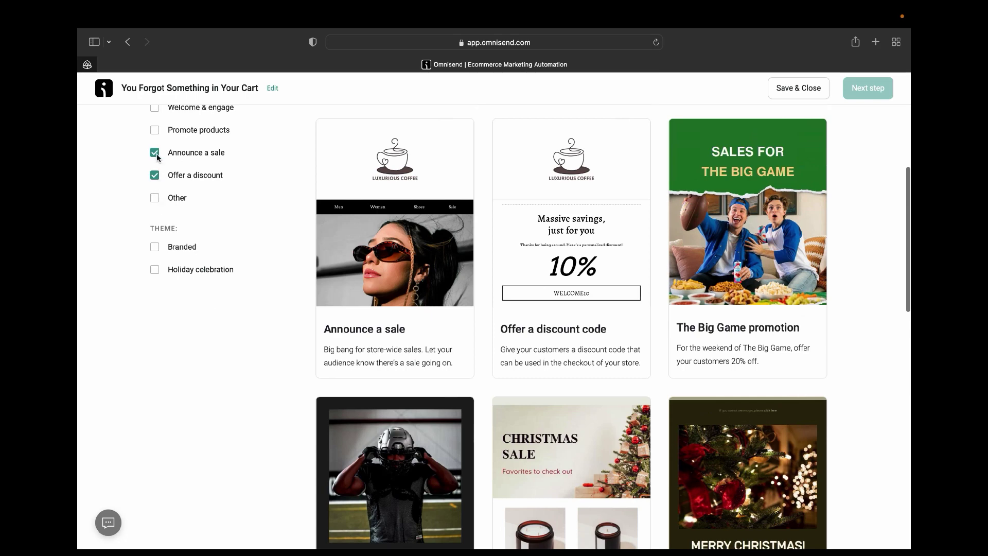
click(155, 153)
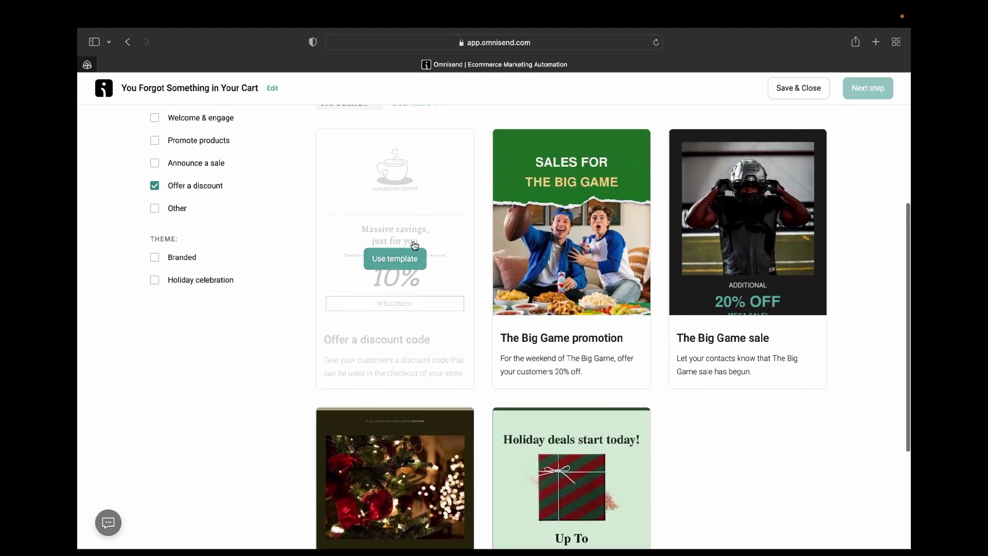
Preview the Offer a discount code template in the email editor.
click(397, 216)
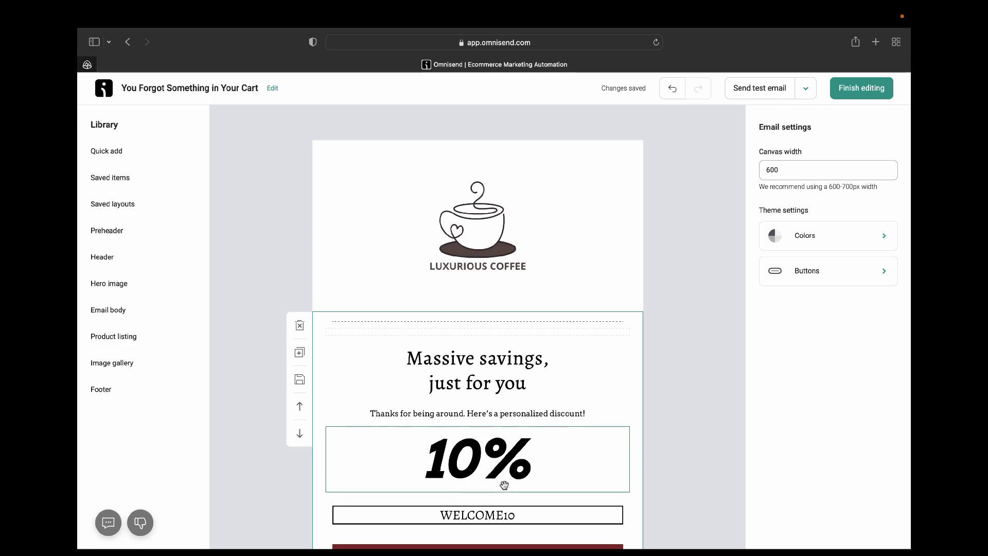
scroll(504, 484, down, 10)
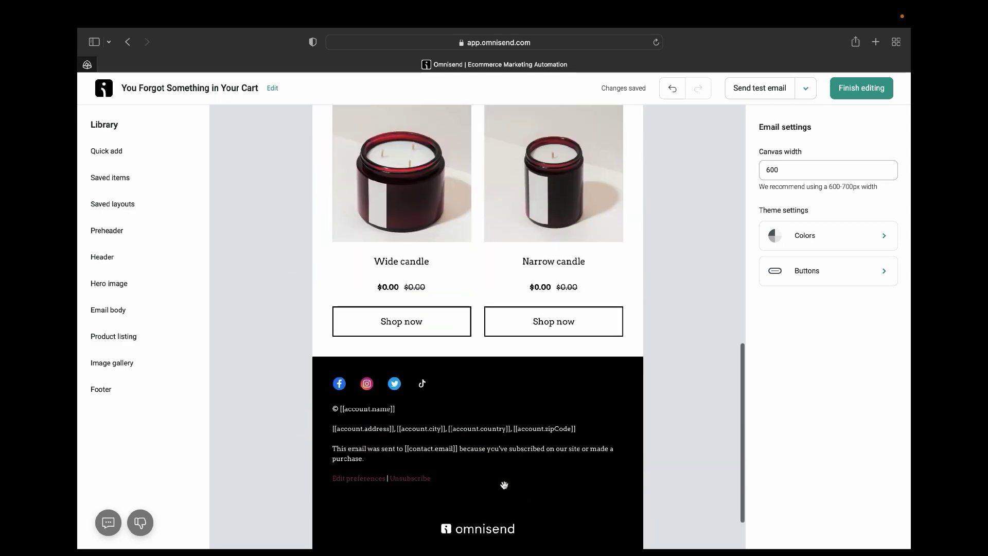
scroll(504, 485, up, 7)
scroll(504, 483, down, 5)
scroll(504, 481, up, 10)
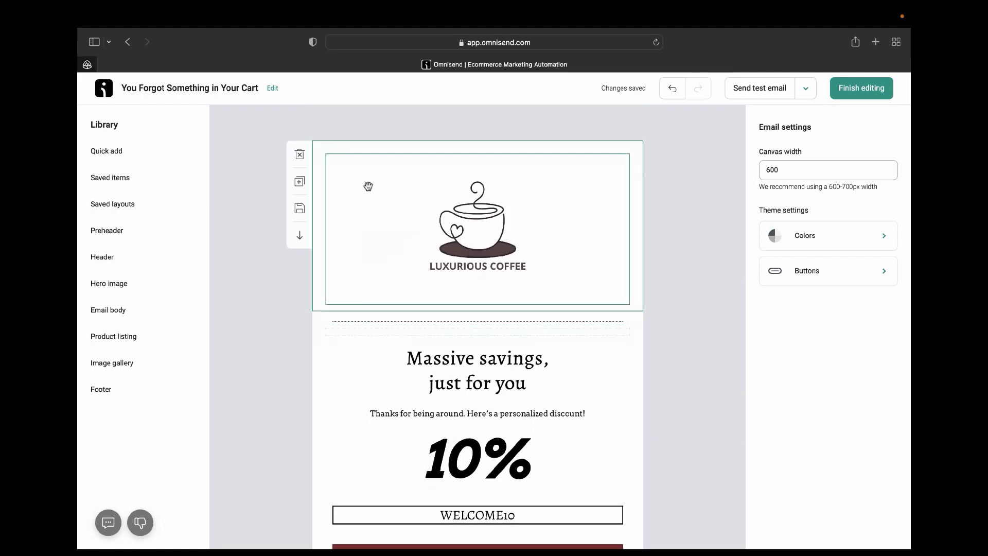
Return to the template gallery and scroll down to the Christmas and Black Friday designs.
click(128, 42)
scroll(475, 332, down, 10)
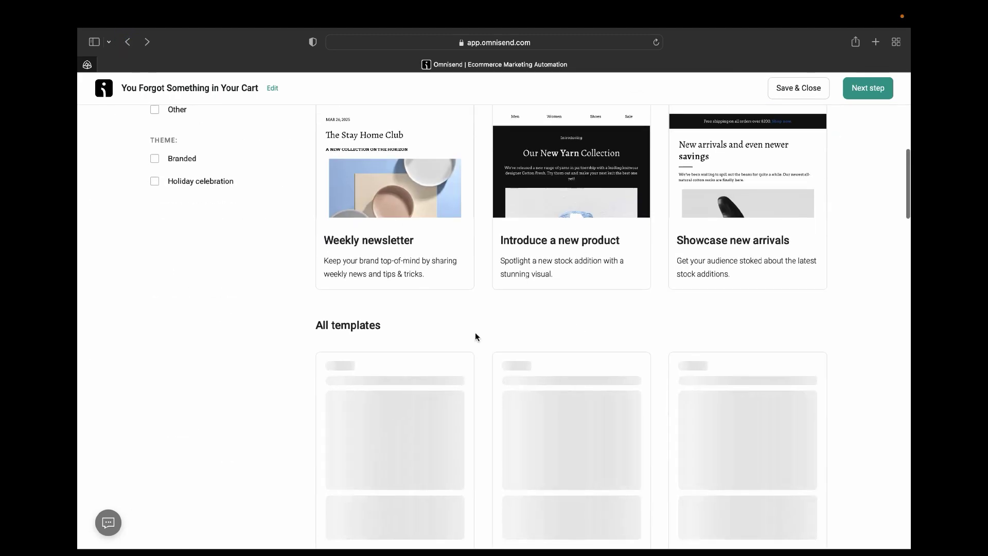
scroll(475, 332, down, 10)
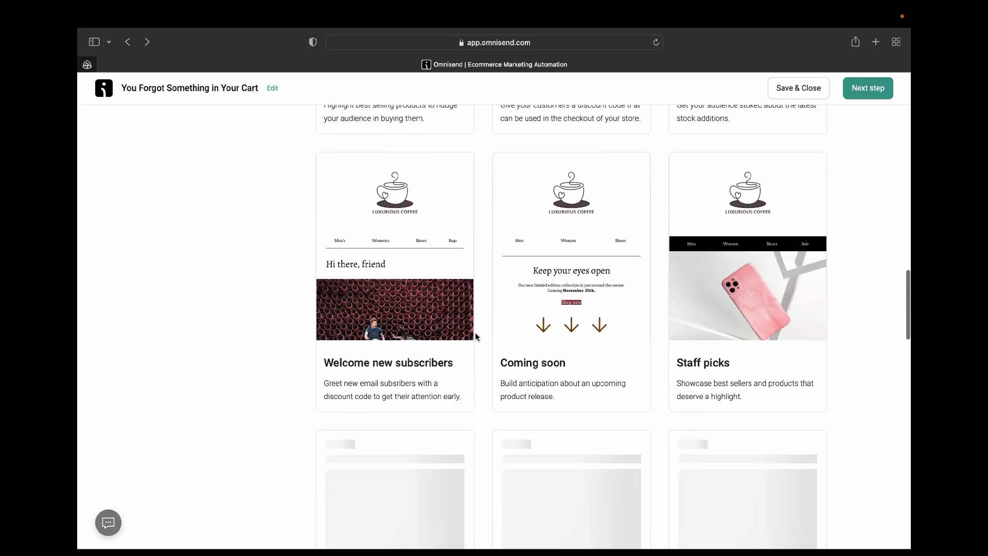
scroll(475, 332, down, 10)
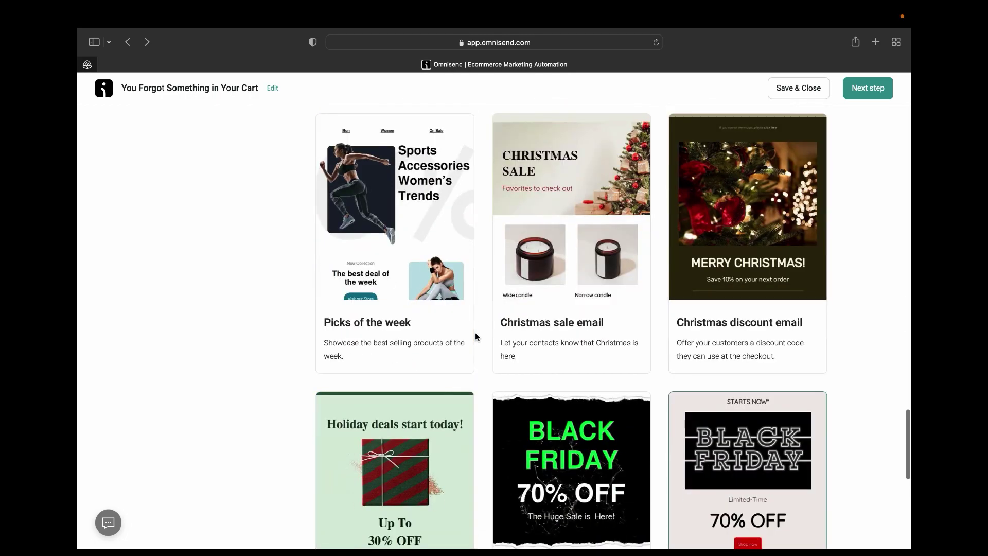
Start from the Black Friday template and inspect the coffee logo and Limited-Time text blocks.
click(742, 444)
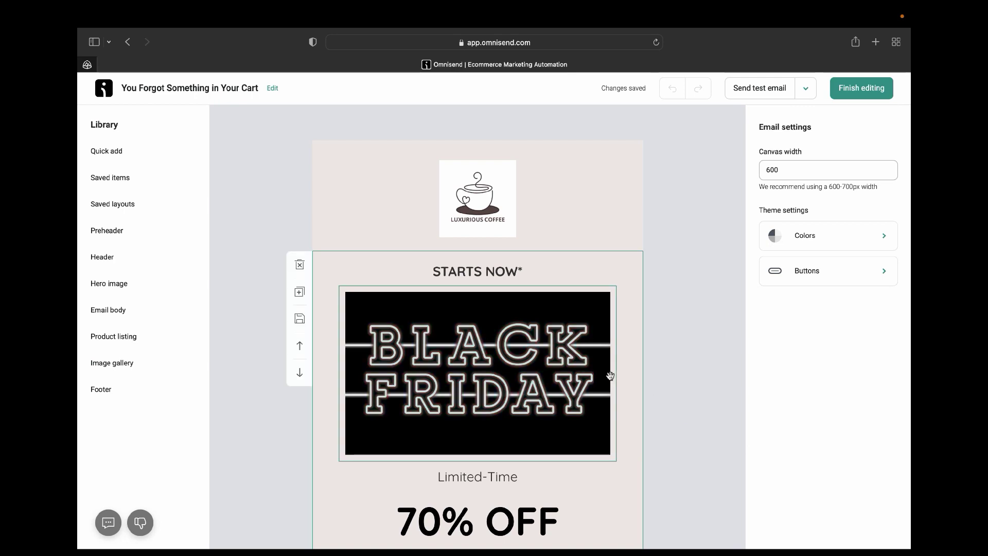
click(487, 183)
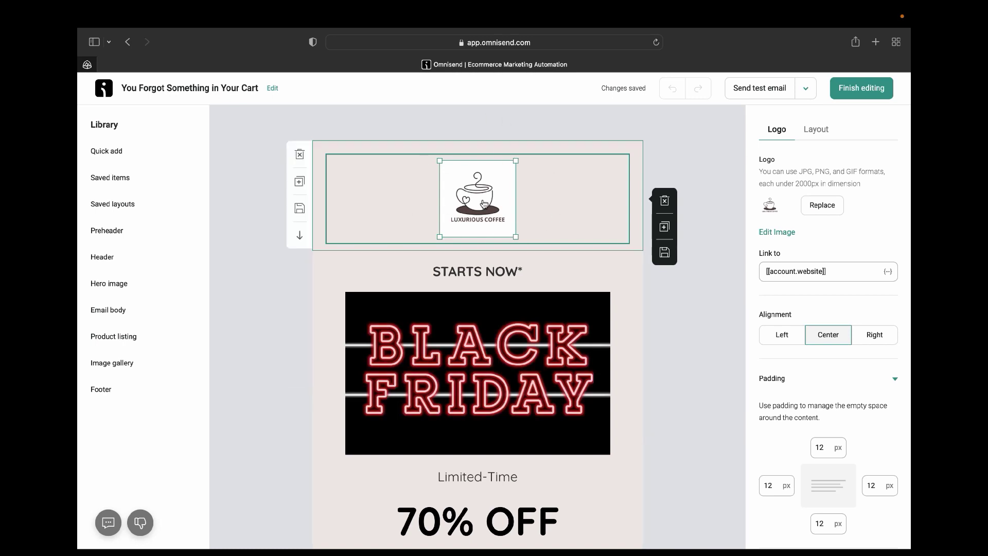
click(615, 465)
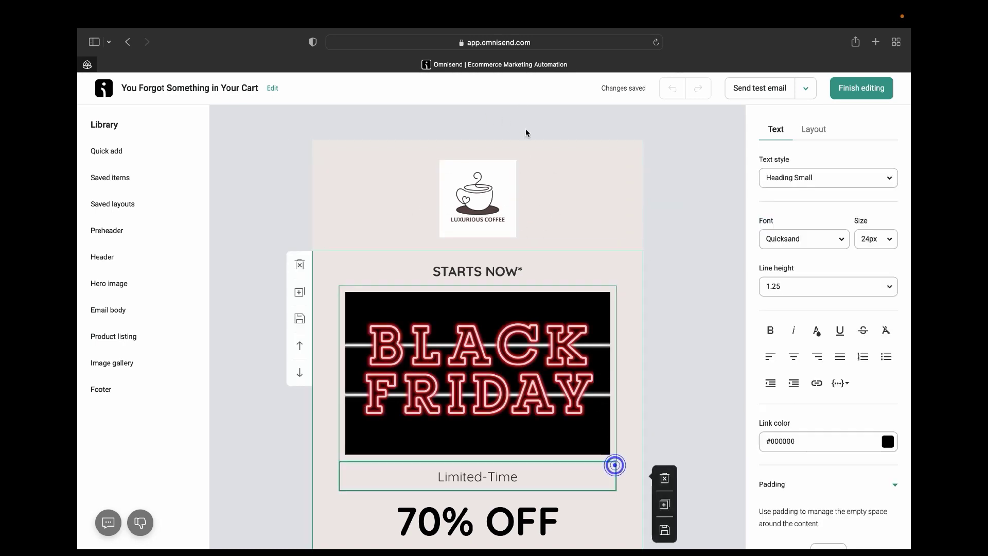
click(465, 181)
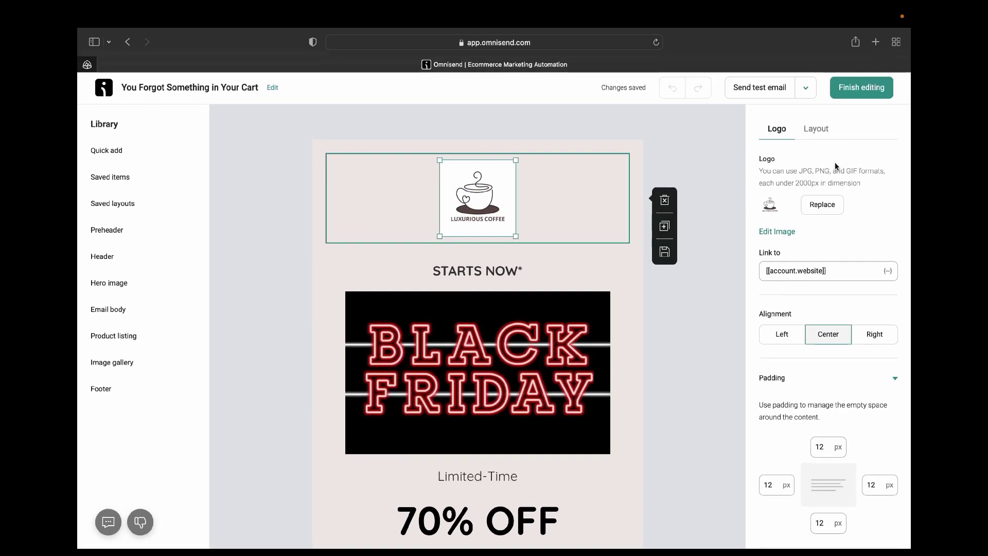
click(702, 346)
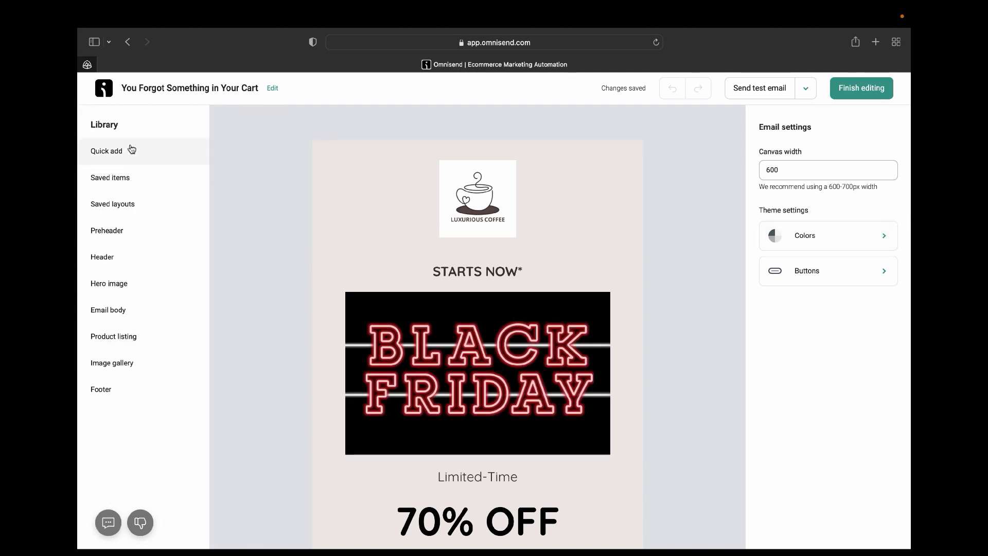
Browse the Library categories: Saved items, layouts, Preheader, Header, Hero, Title, Product listing, Image gallery.
click(106, 151)
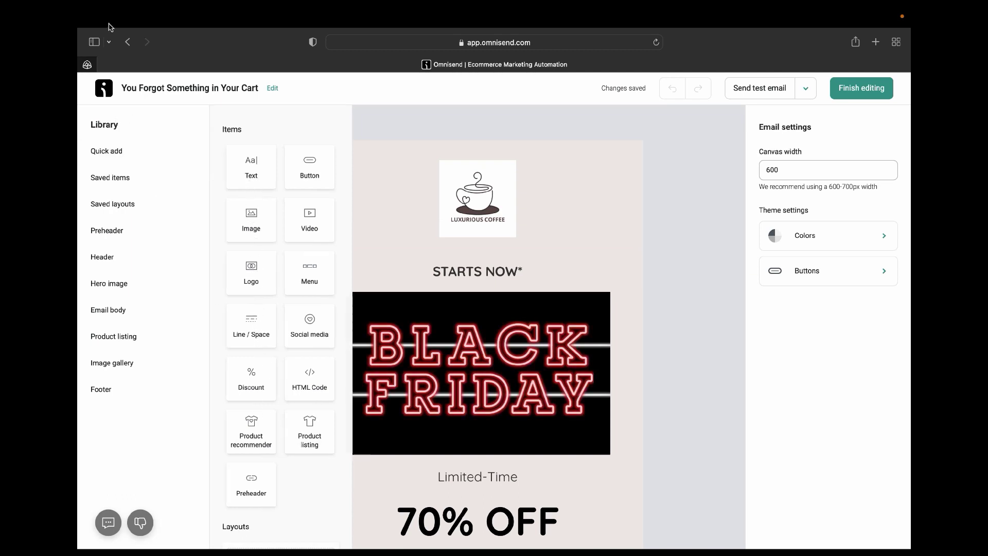
click(105, 151)
click(106, 151)
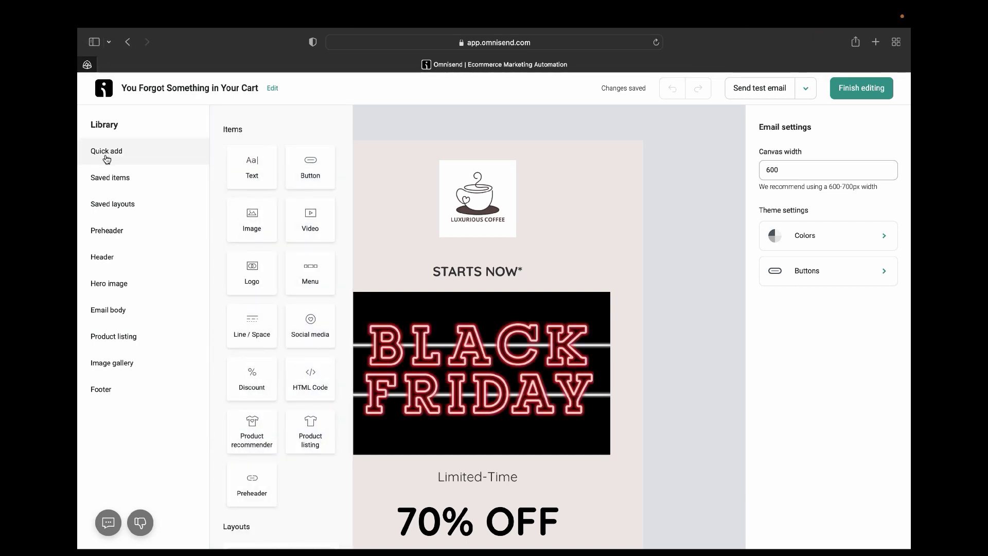
click(107, 178)
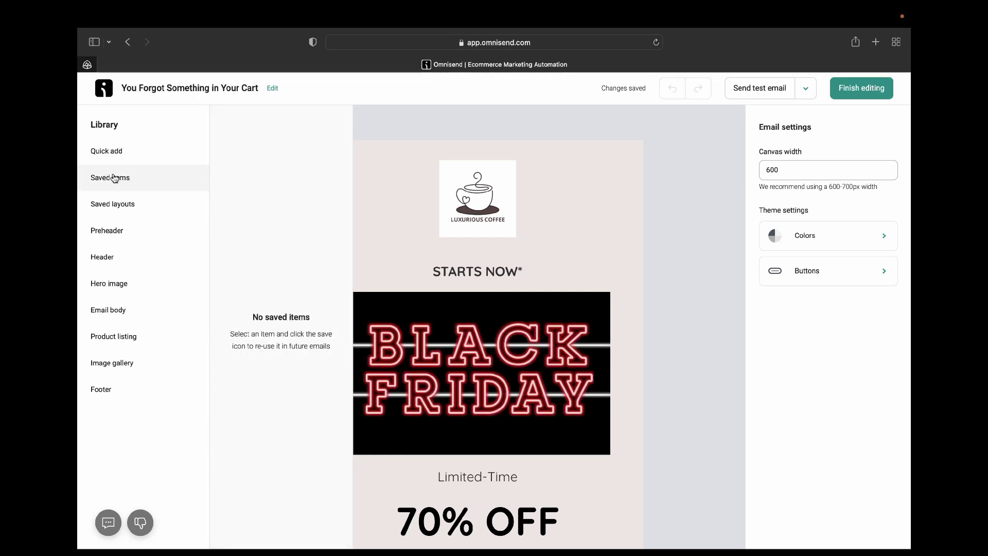
click(121, 206)
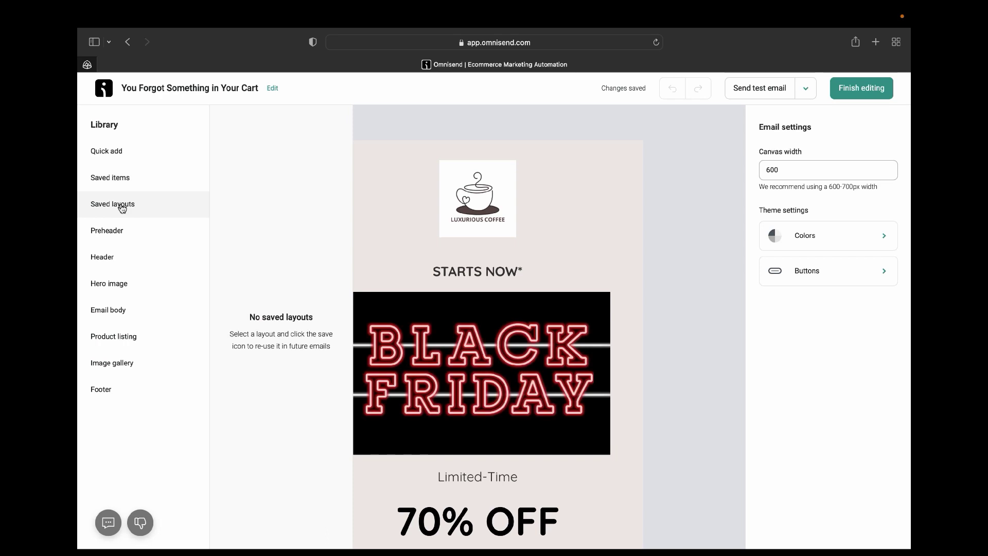
click(114, 233)
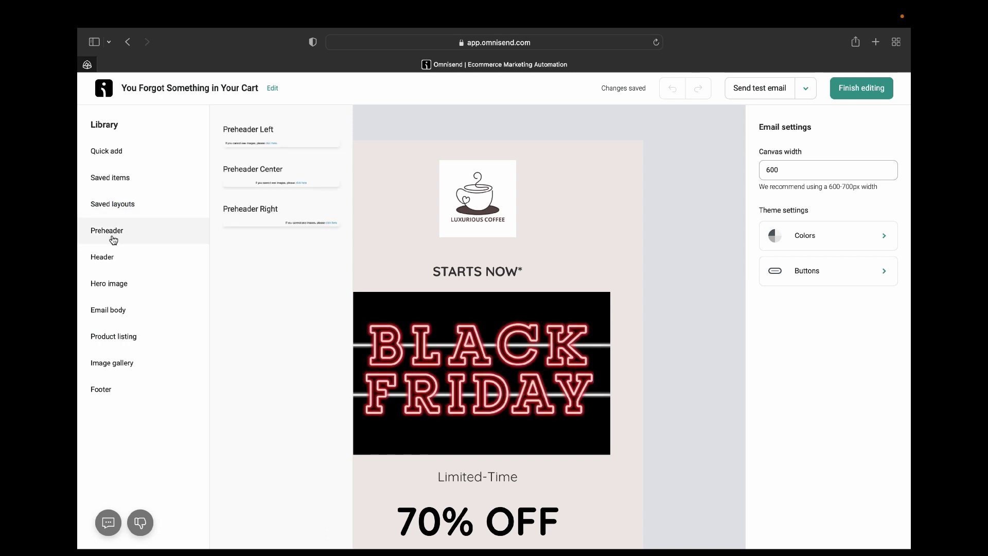
click(106, 263)
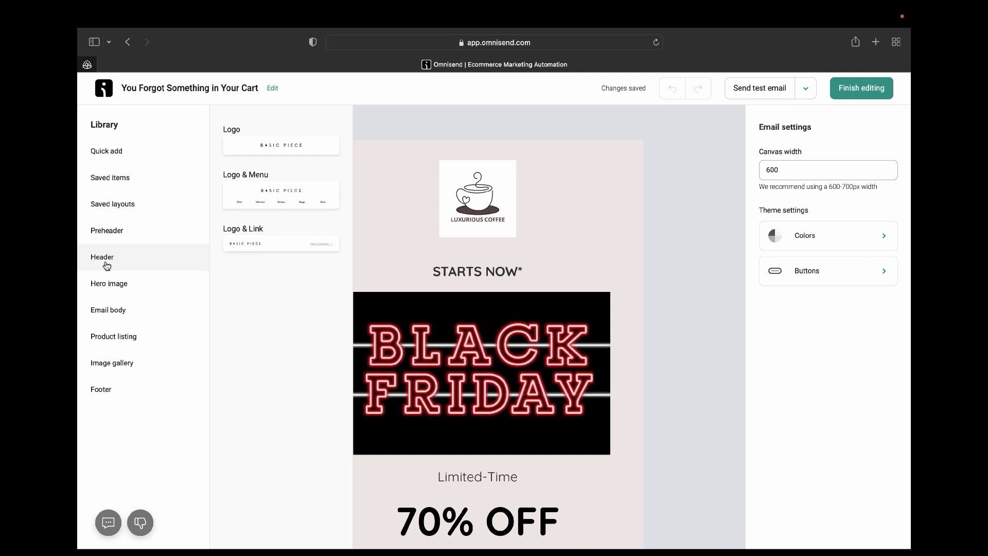
click(104, 286)
click(104, 313)
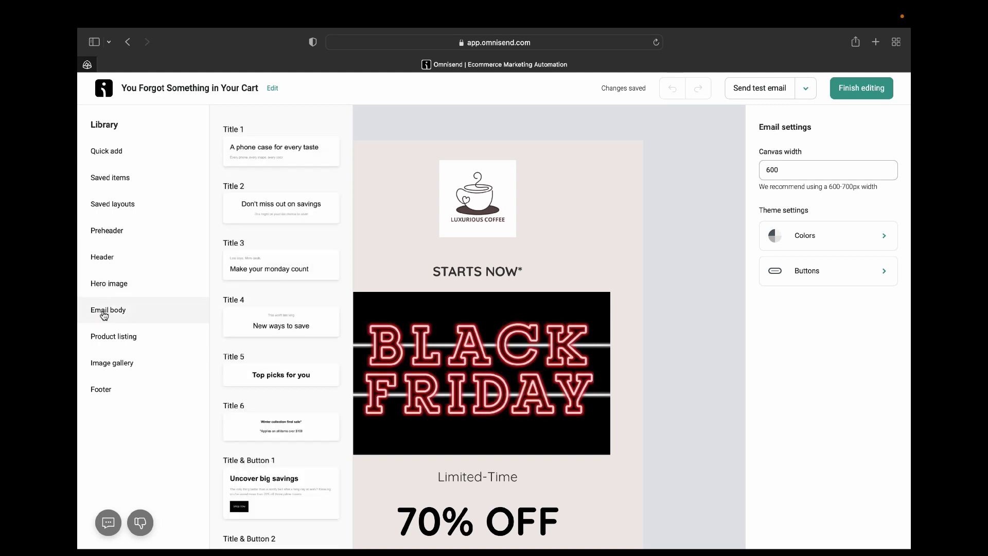
click(105, 343)
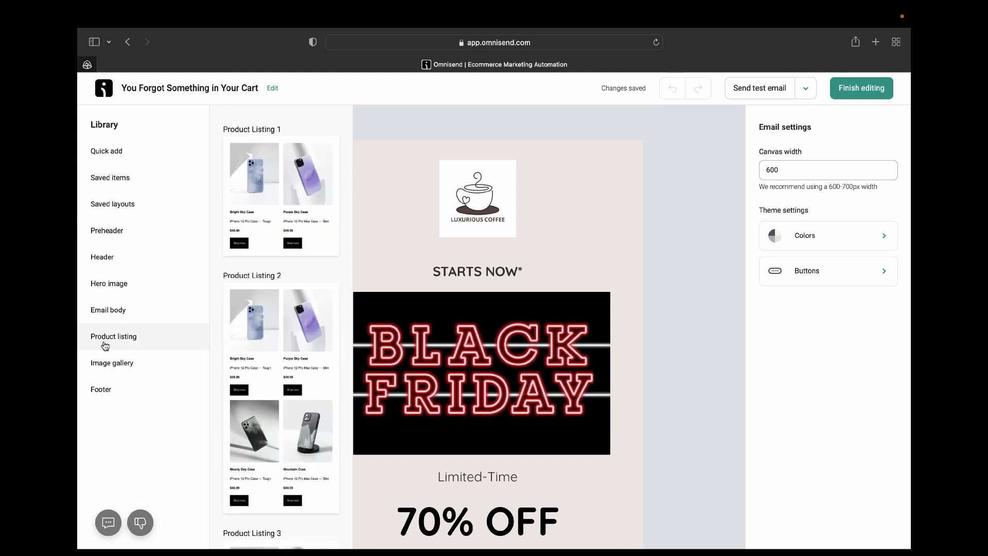
click(103, 370)
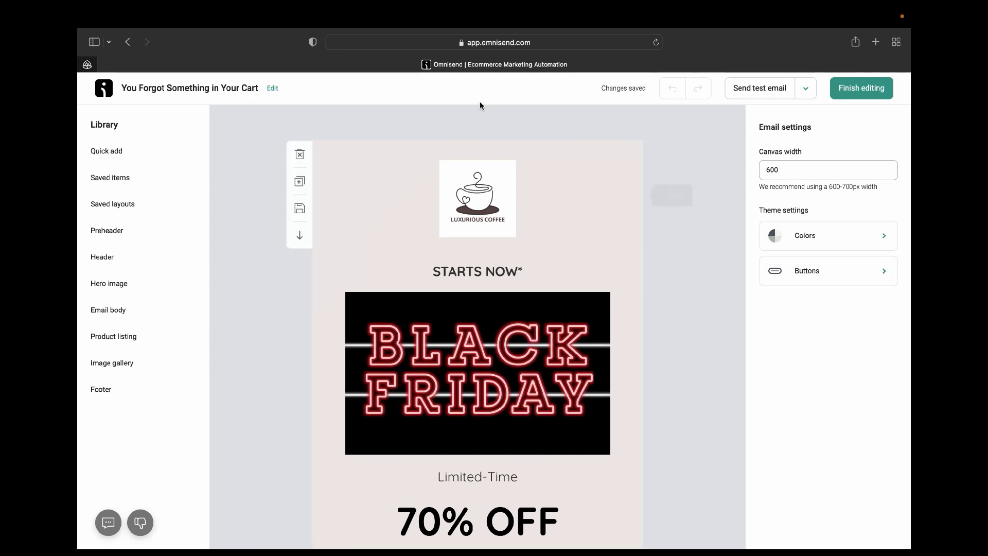
Replace the header logo with Luxurious COFFEE.png from the Image Library.
click(511, 176)
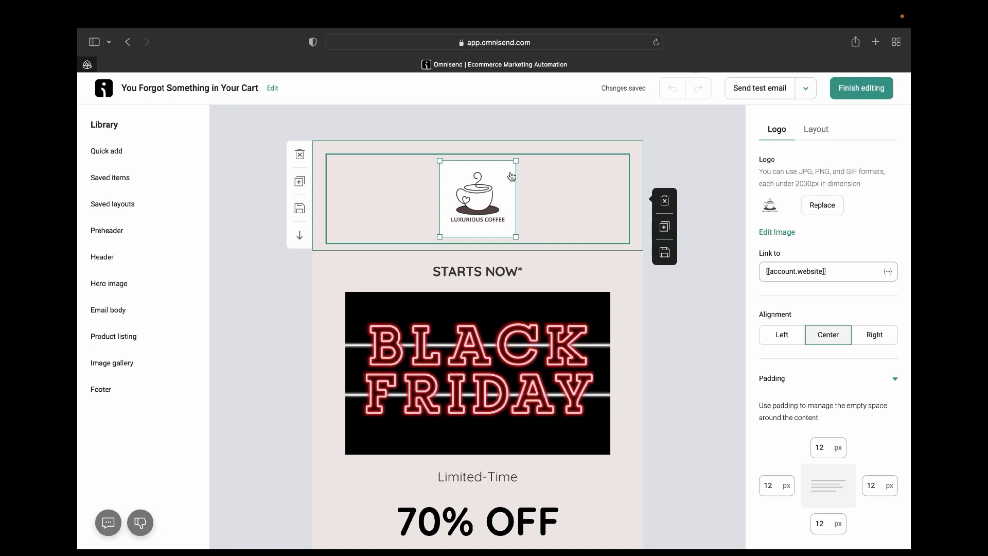
click(620, 266)
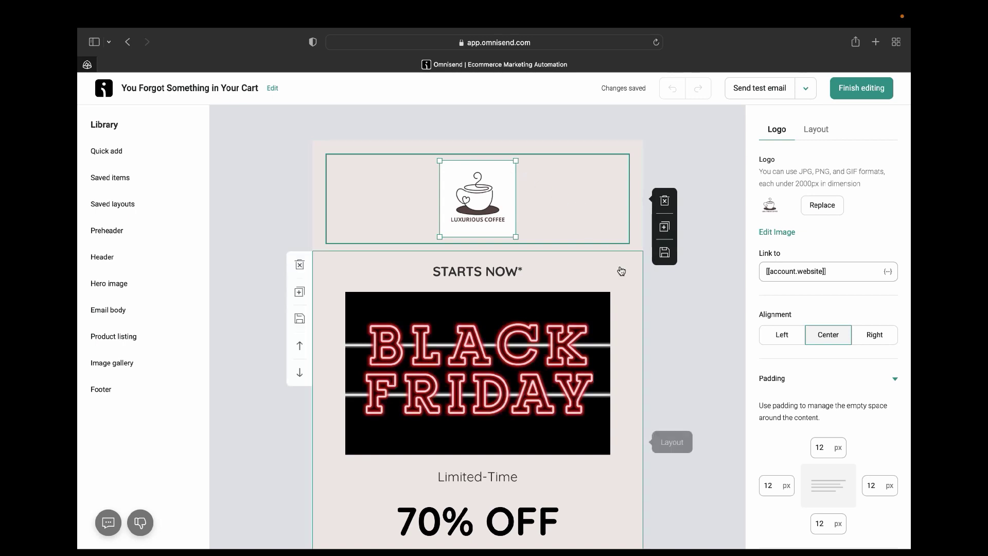
click(562, 188)
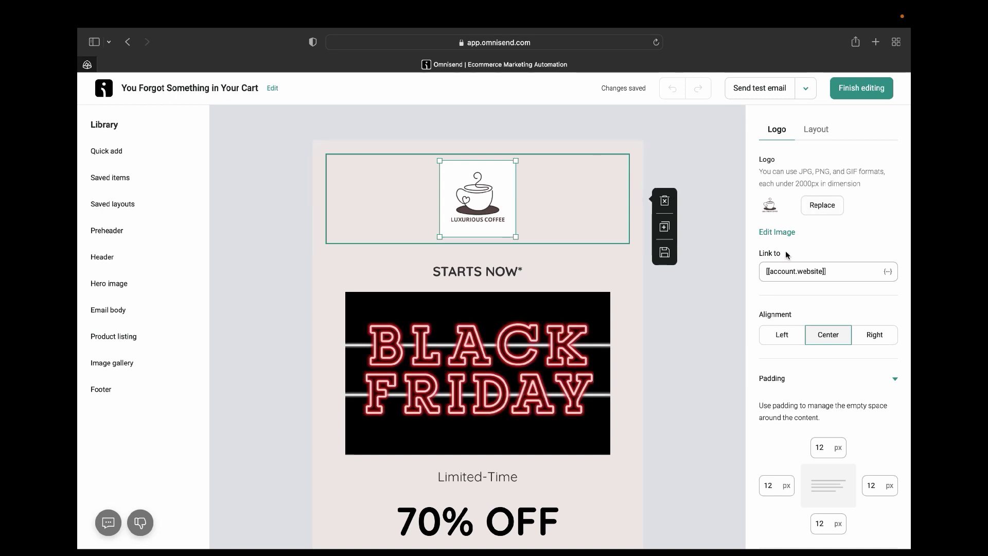
click(823, 205)
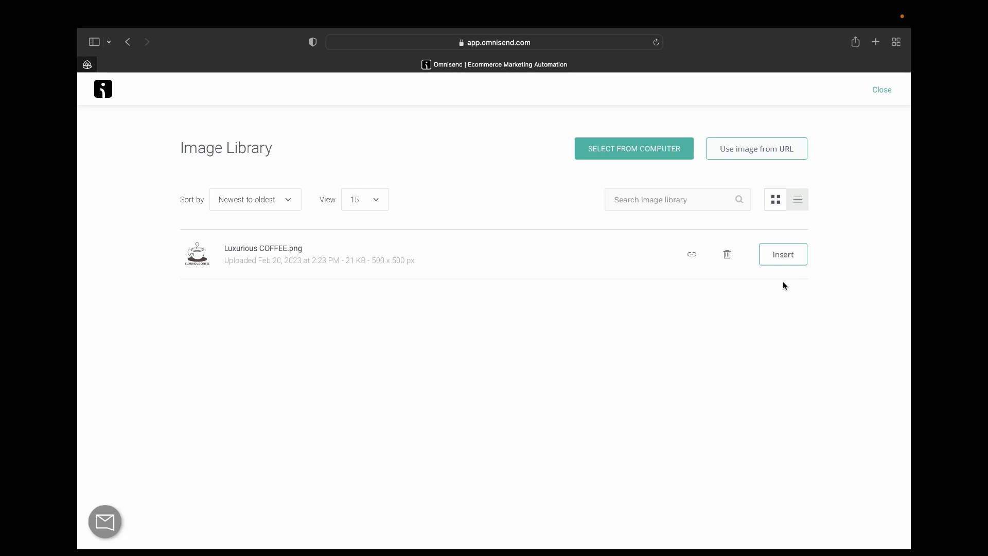
click(774, 262)
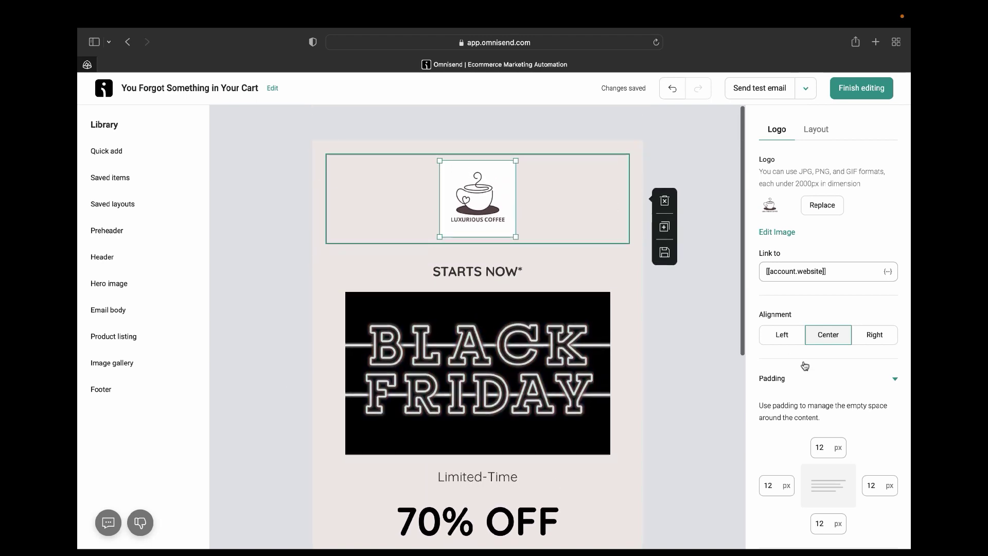
Try left and right alignment for the new logo, ending with it centred.
click(784, 334)
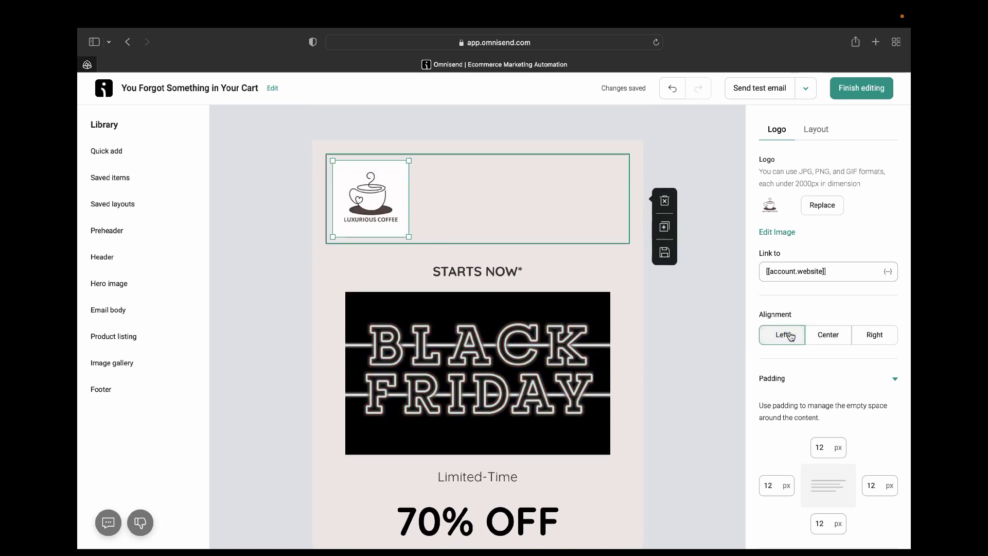
click(875, 336)
click(824, 333)
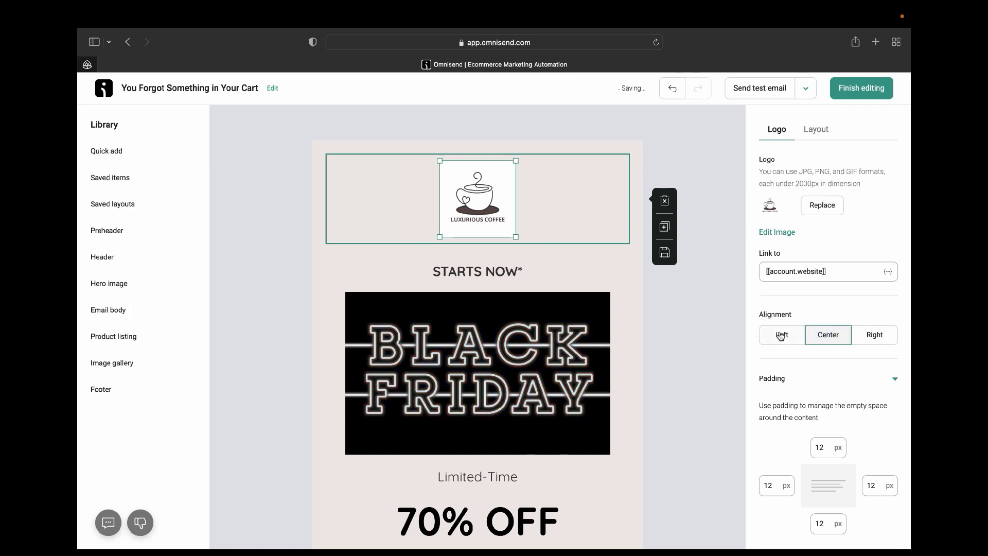
scroll(640, 371, down, 1)
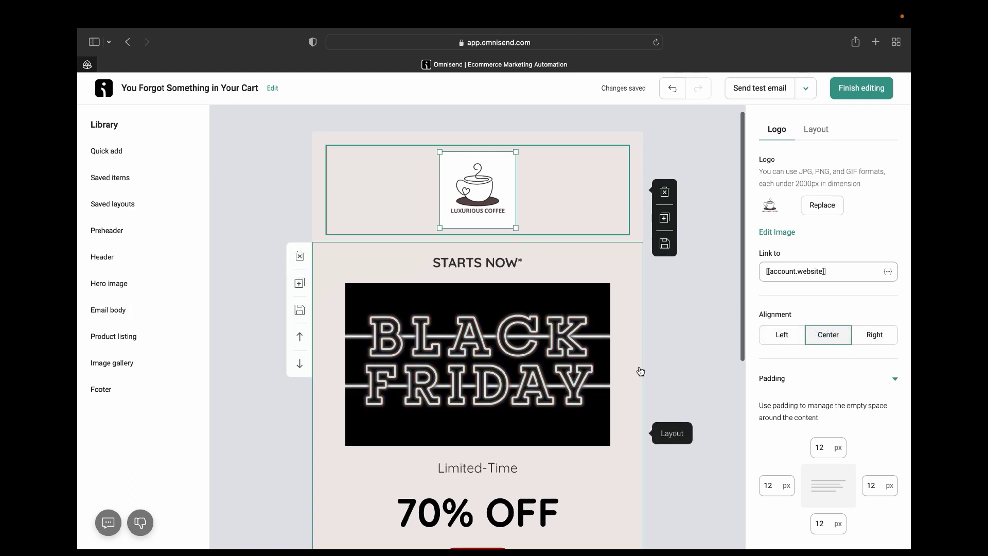
click(497, 262)
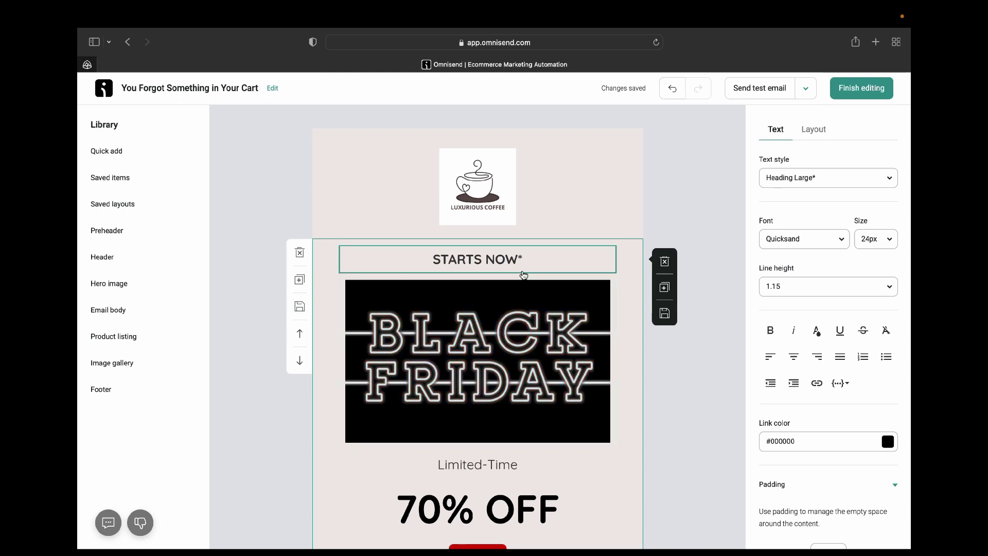
scroll(523, 273, down, 5)
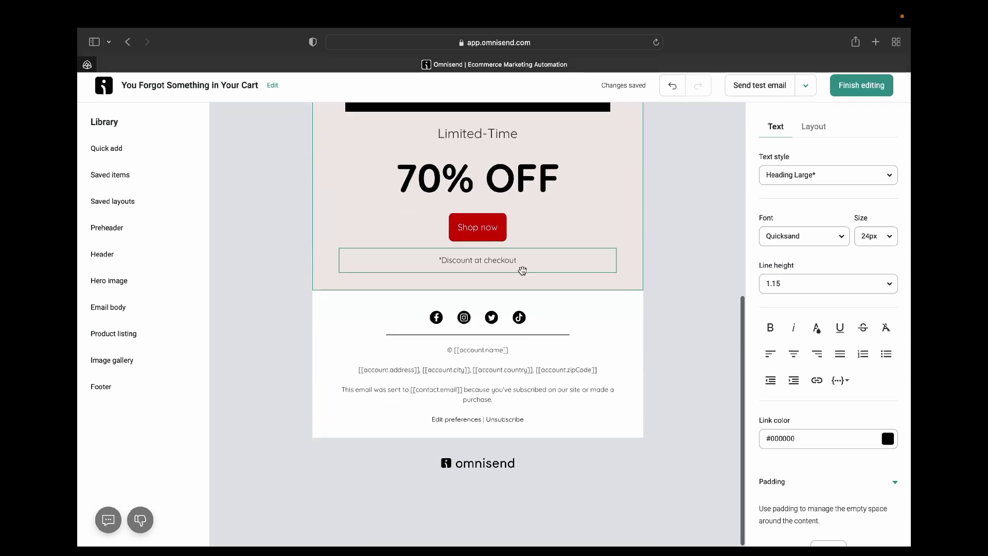
scroll(523, 271, up, 5)
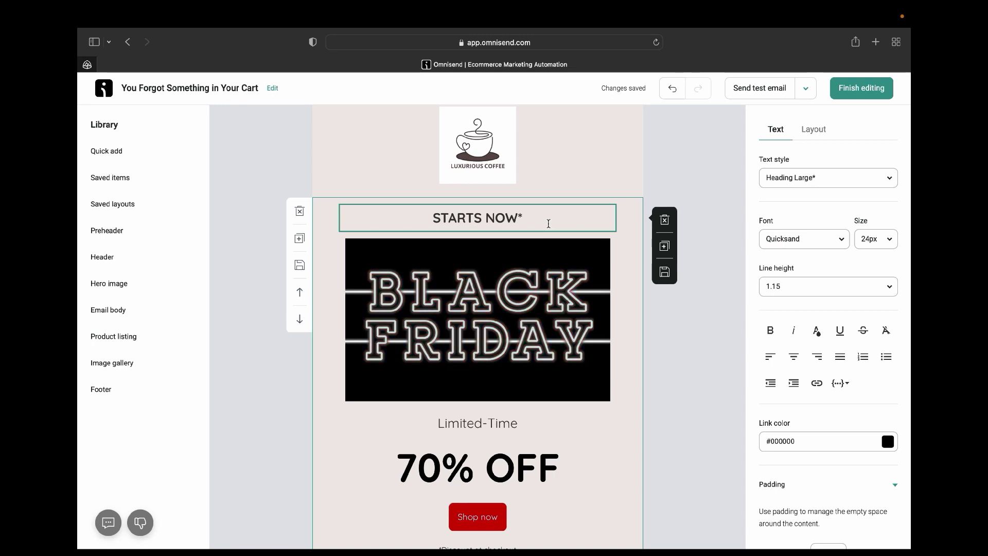
Replace the 'STARTS NOW*' heading text with 'Use This Code To Get A Discount!'.
click(549, 224)
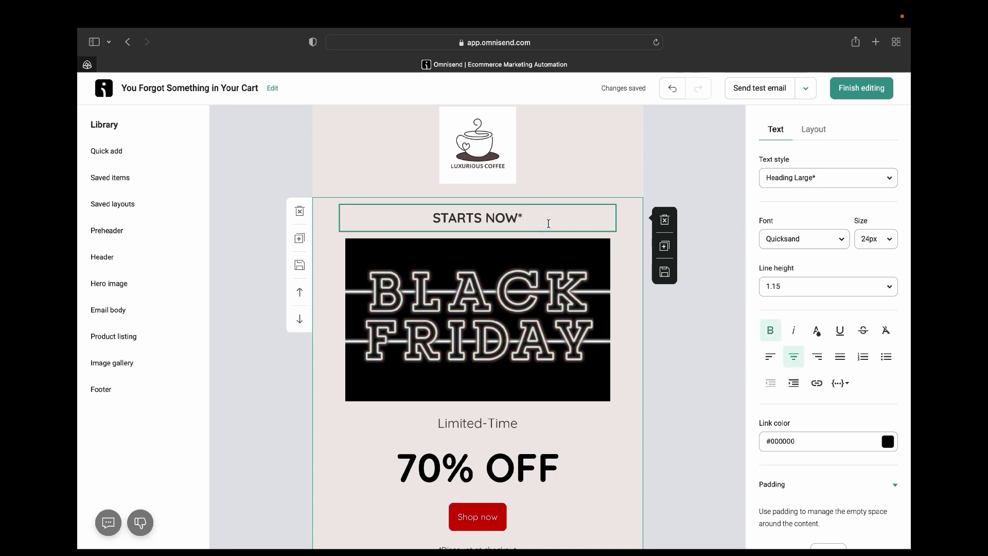
key(BackSpace)
key(BackSpace)
key(BackSpace)
key(BackSpace)
key(BackSpace)
key(BackSpace)
key(BackSpace)
key(BackSpace)
key(BackSpace)
key(BackSpace)
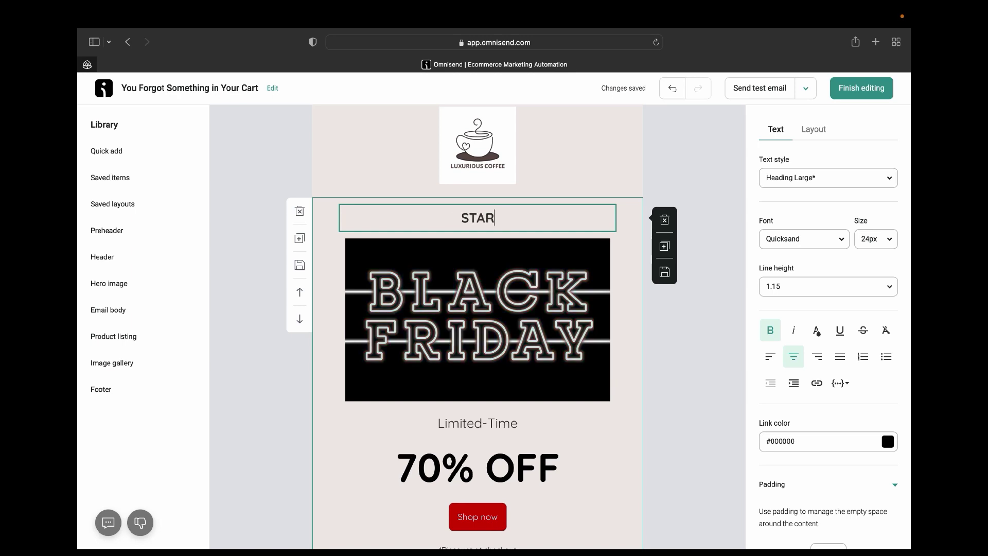
key(BackSpace)
text(You)
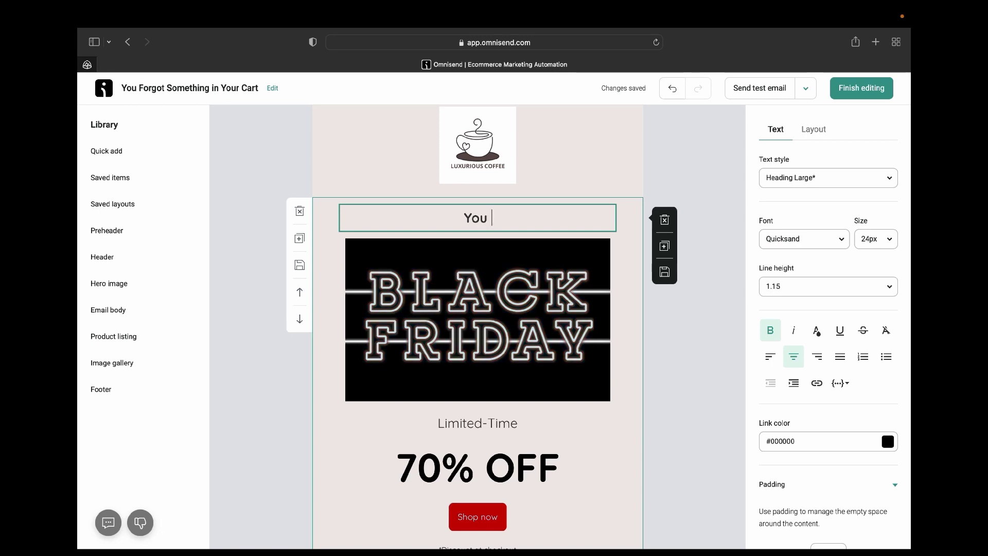
key(BackSpace)
key(BackSpace)
key(BackSpace)
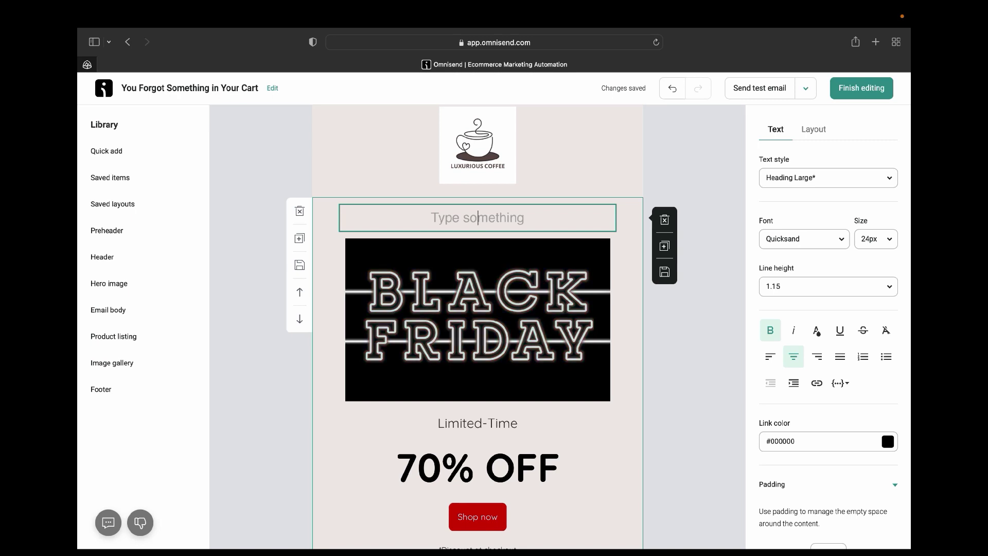
text(Use th)
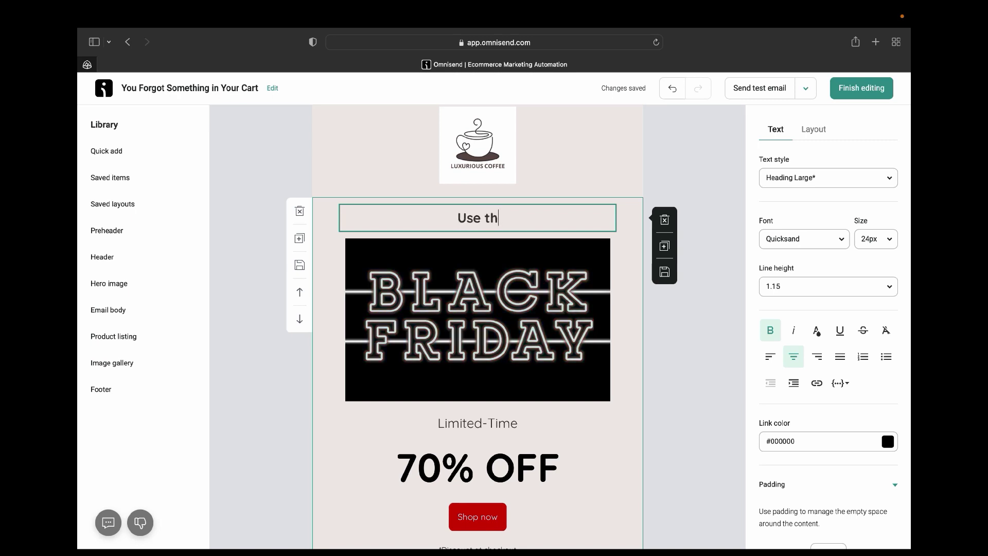
text(is)
key(BackSpace)
key(BackSpace)
text(This Disc)
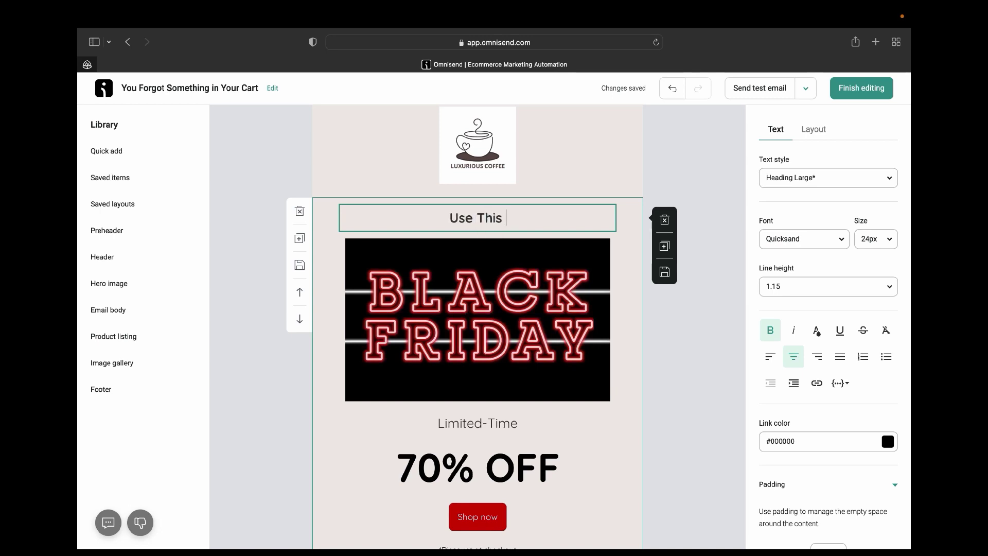
text(oun)
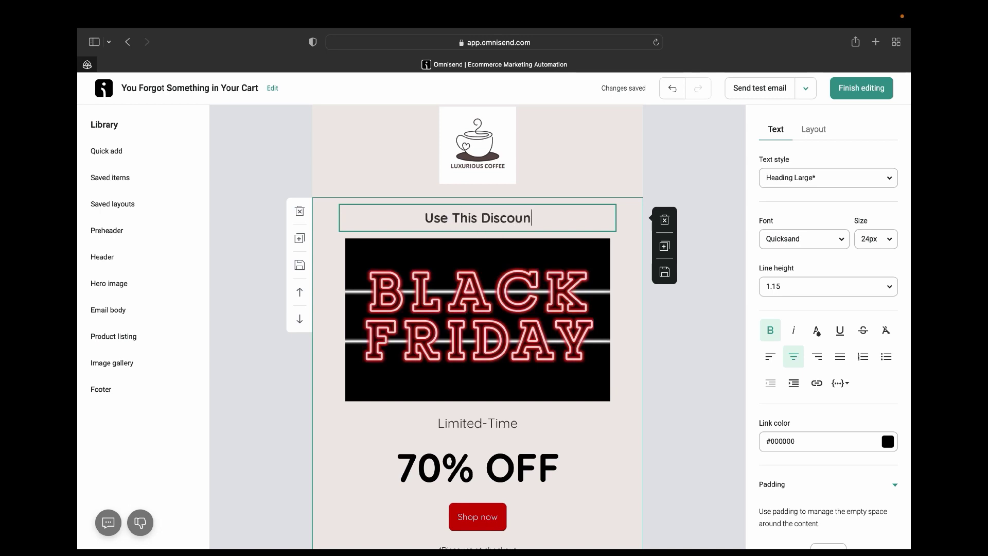
text(t to)
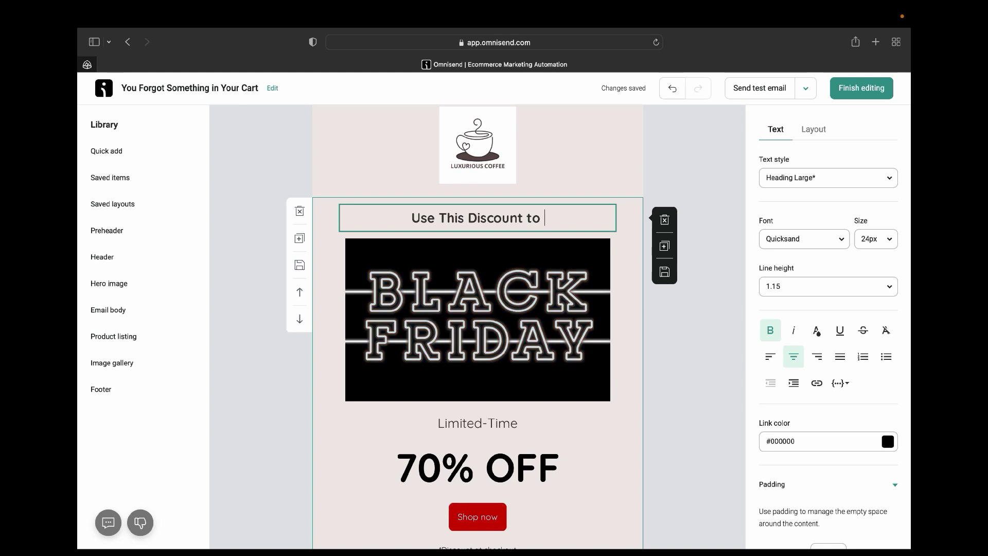
key(BackSpace)
key(BackSpace)
text(To G)
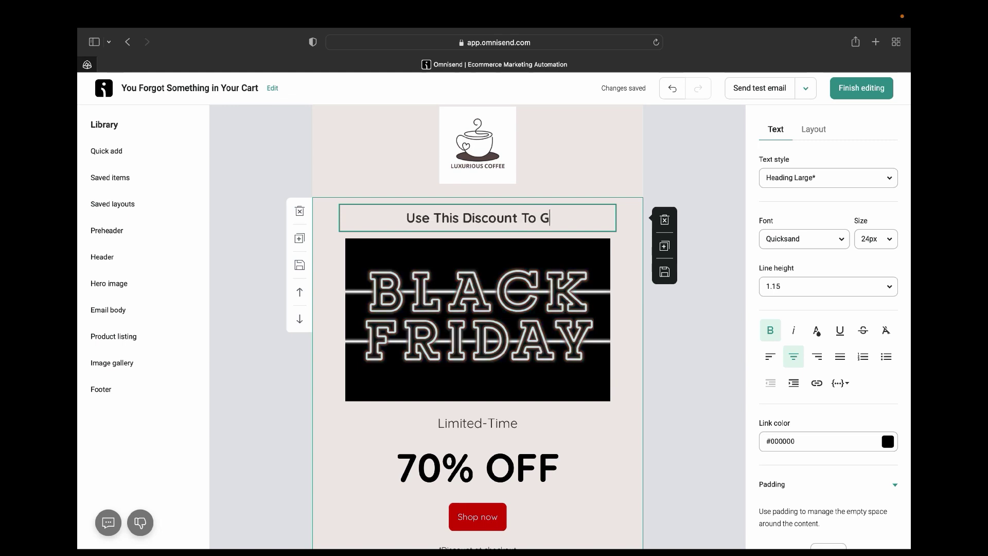
key(BackSpace)
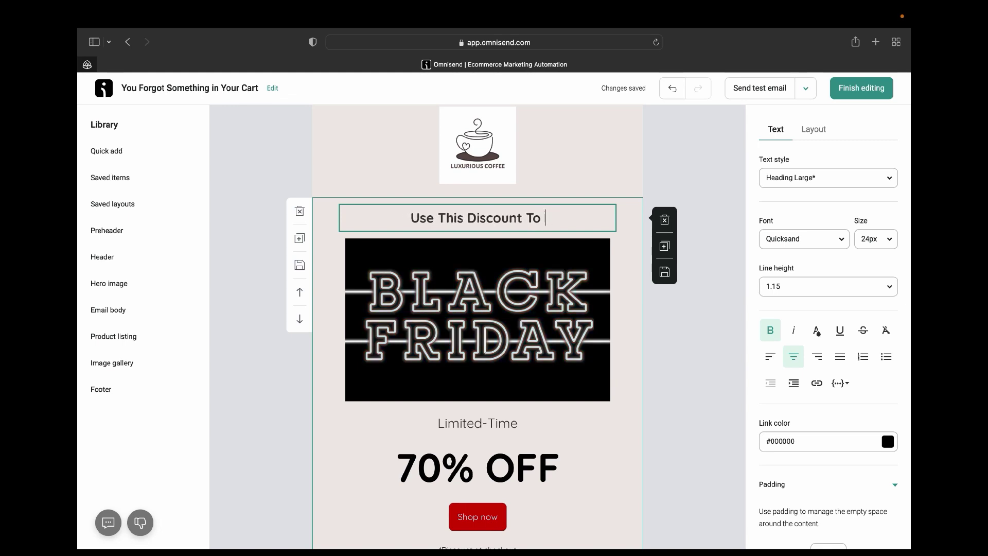
key(BackSpace)
key(BackSpace)
key(BackSpace)
key(BackSpace)
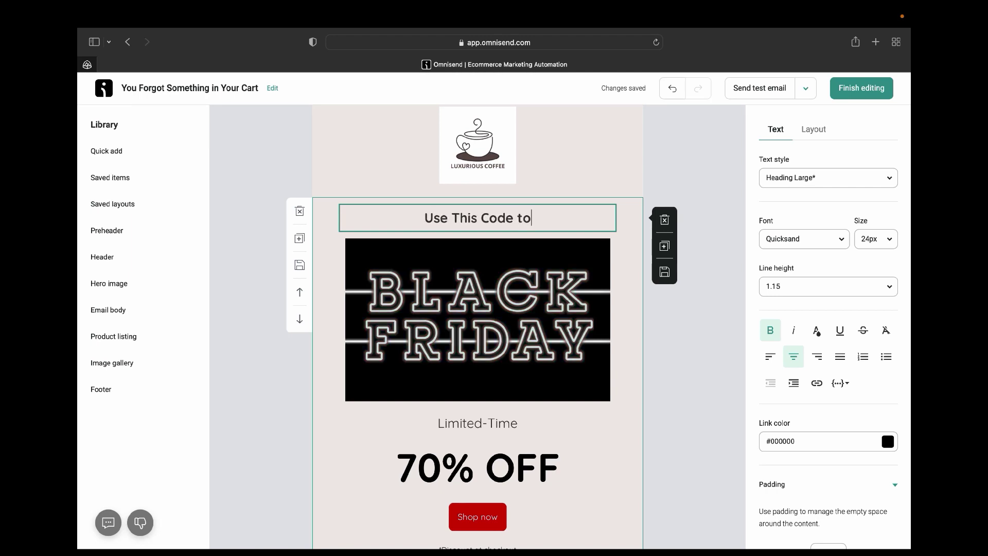
key(BackSpace)
key(BackSpace)
key(BackSpace)
key(BackSpace)
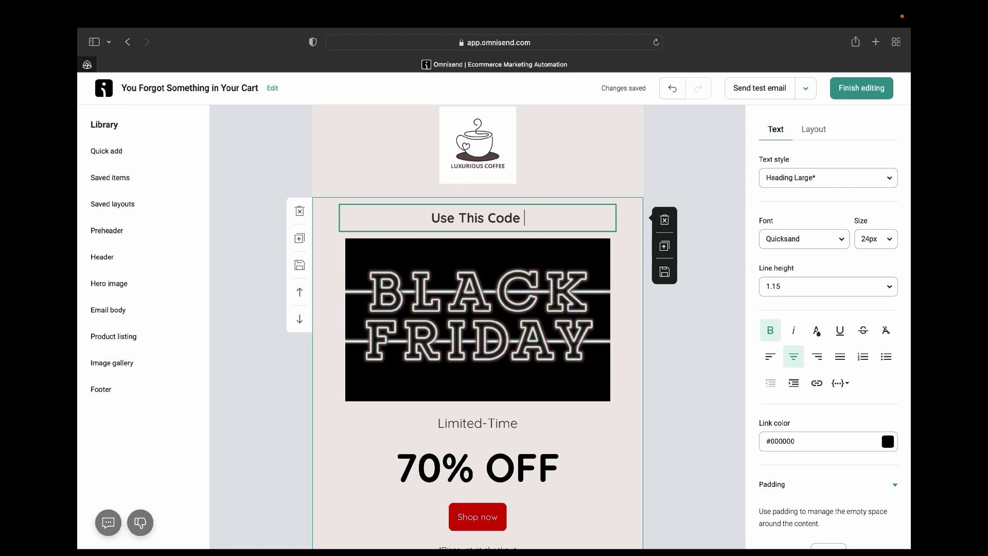
text(To Ge)
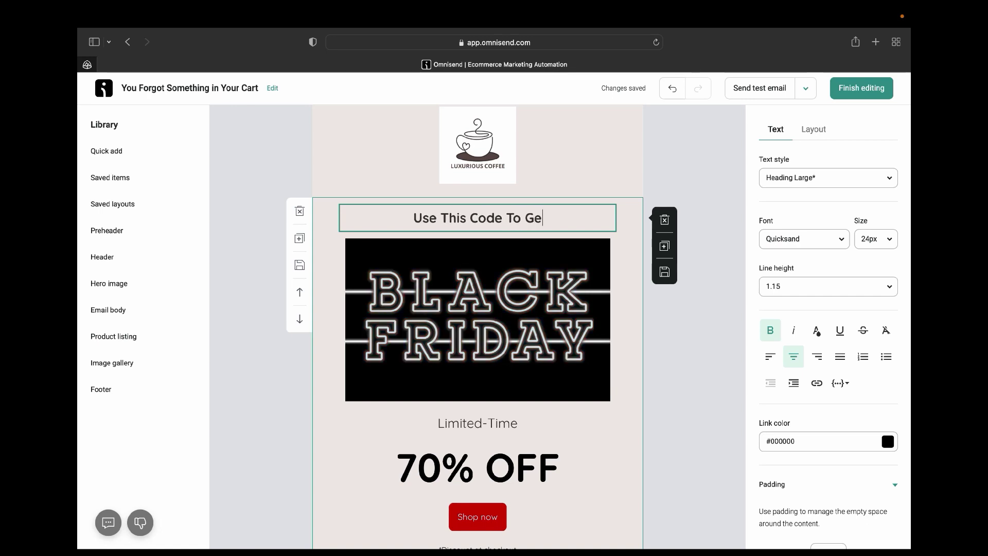
text(t A)
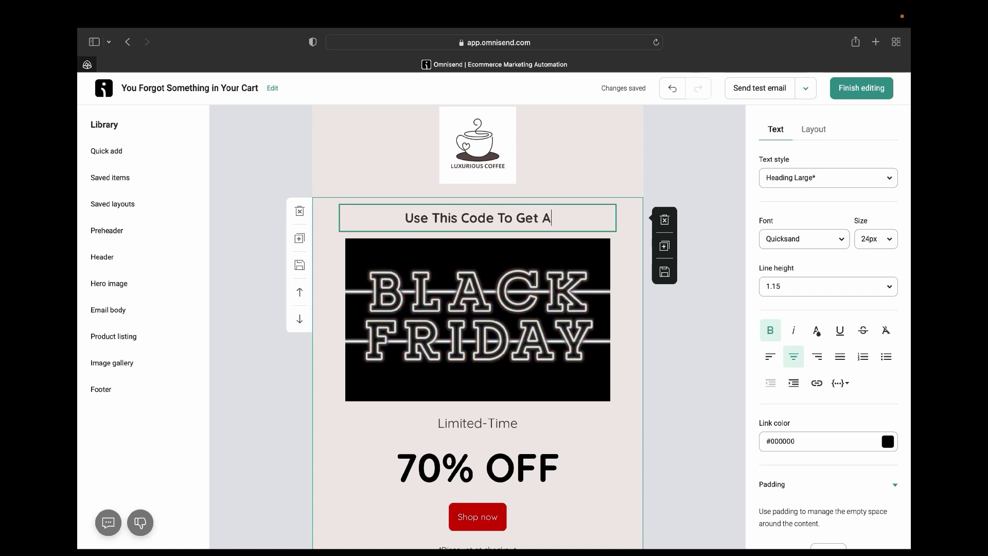
text( Discount)
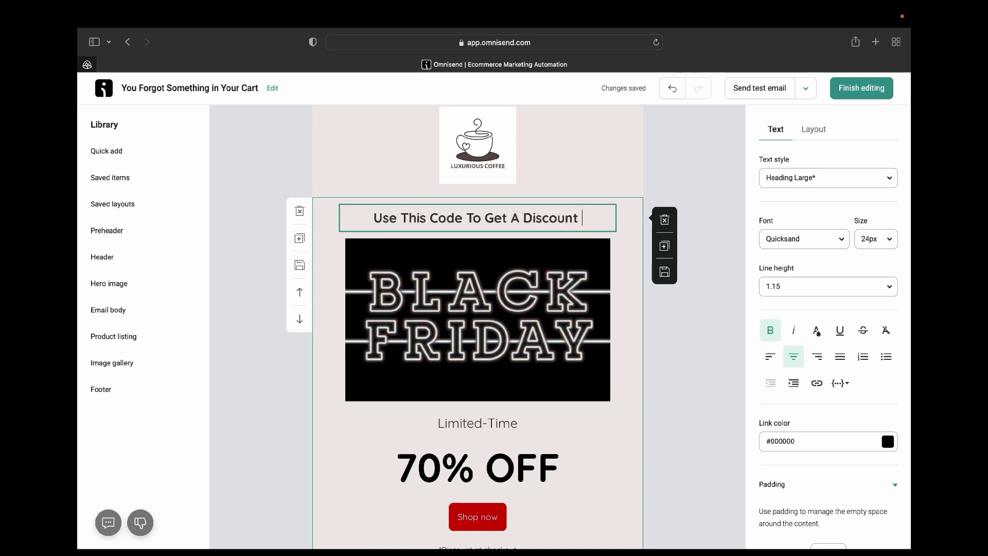
key(BackSpace)
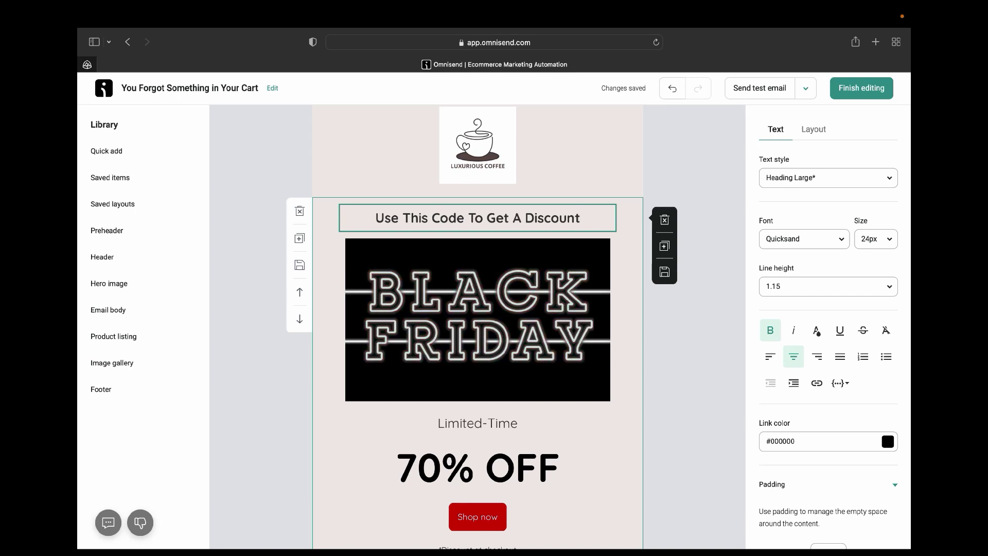
text(1)
key(BackSpace)
text(!)
click(536, 309)
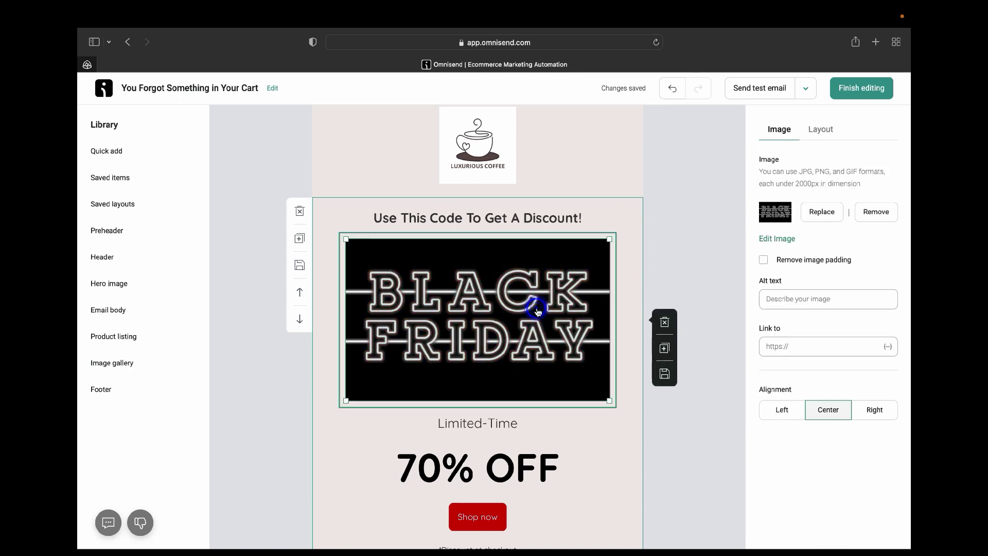
Compare Heading Small and Heading Large styles on the heading, settling on Heading Medium (30px).
click(503, 218)
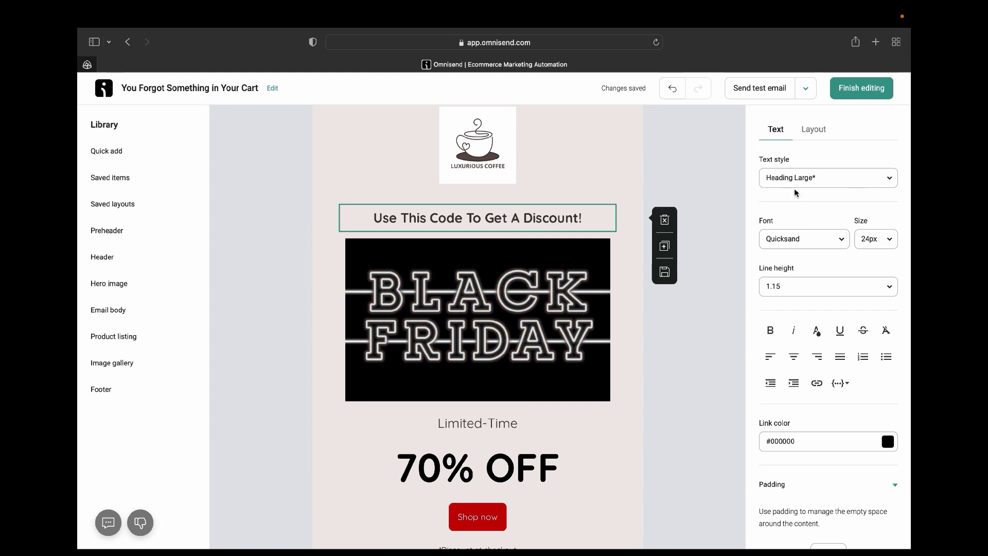
click(888, 179)
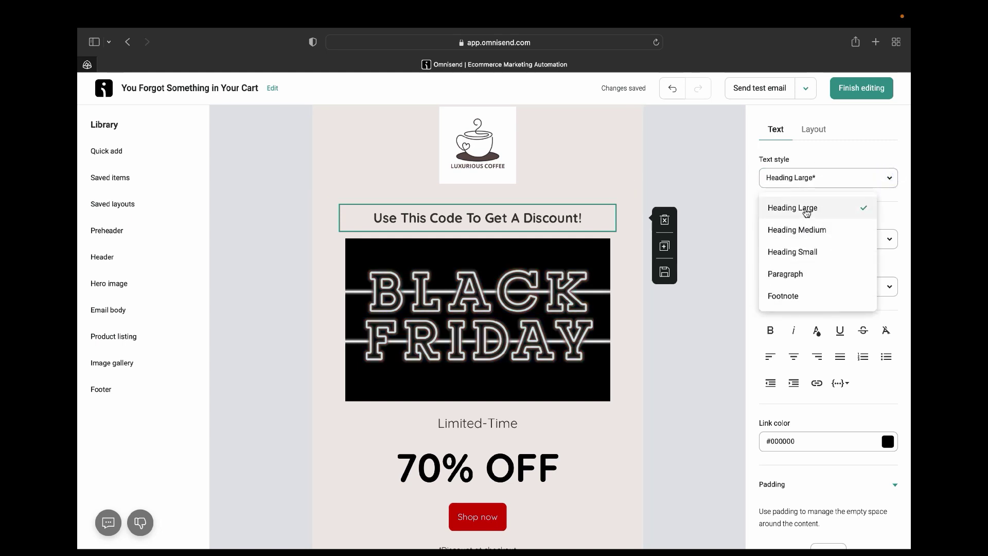
click(808, 230)
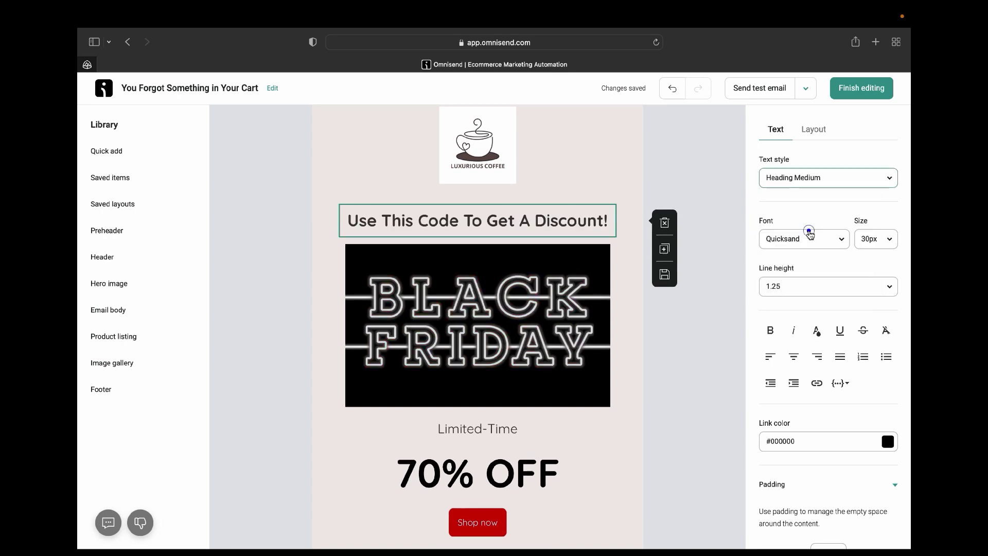
click(892, 180)
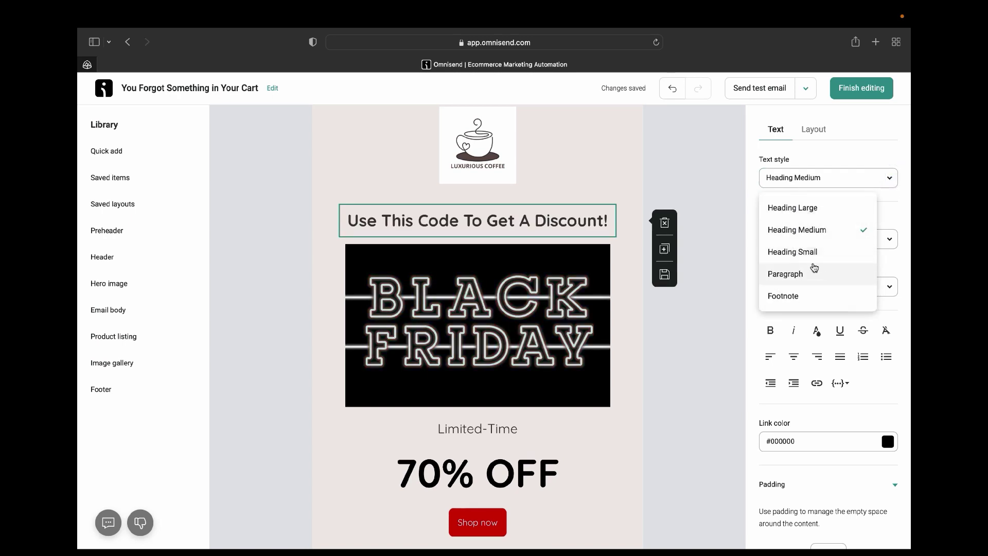
click(809, 250)
click(891, 179)
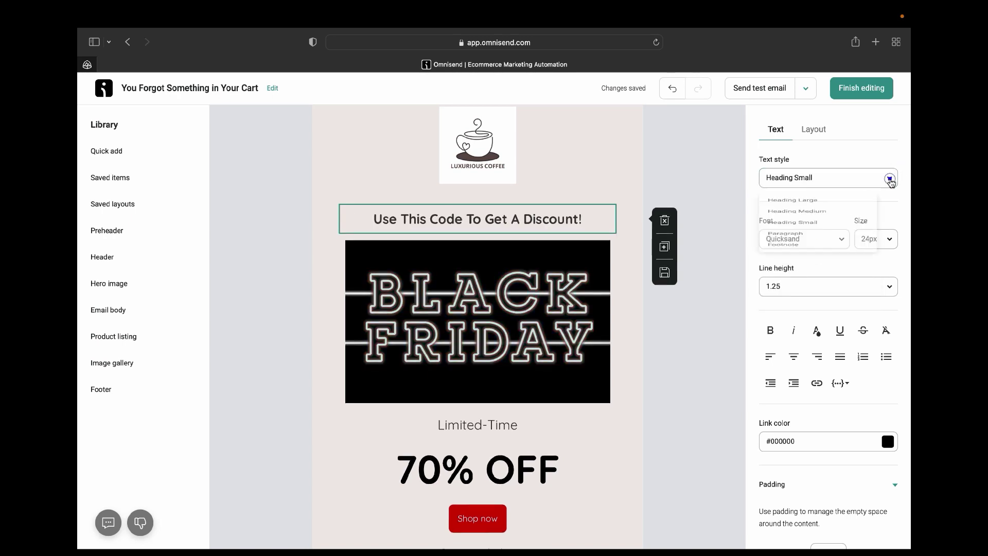
click(831, 209)
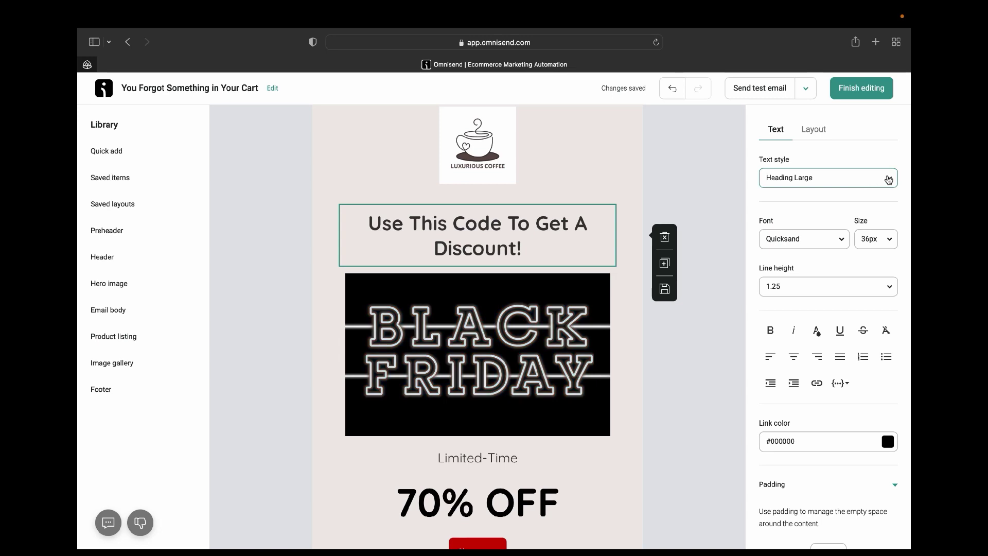
click(888, 177)
click(817, 230)
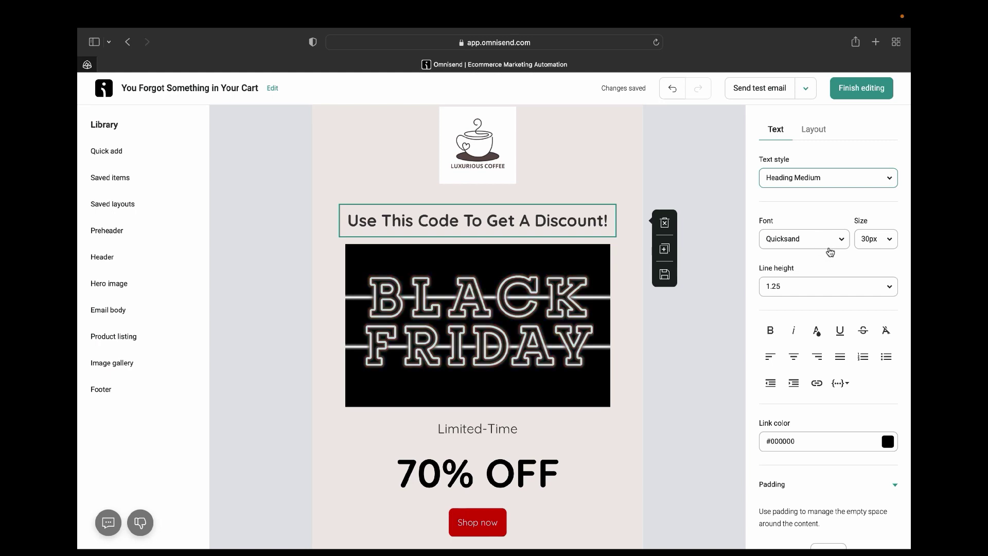
Try Arial and Georgia fonts on the discount heading, returning to Arial.
click(843, 238)
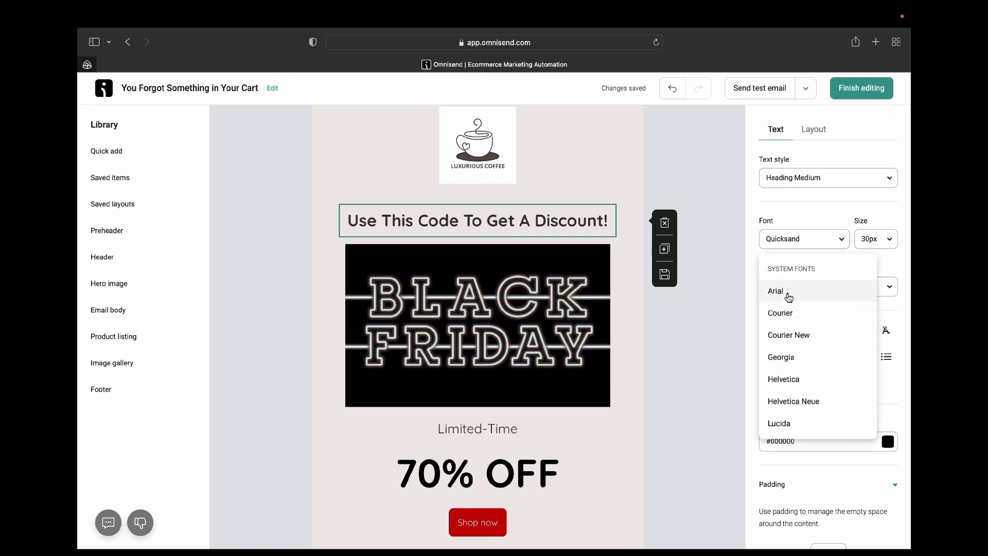
click(789, 293)
click(841, 236)
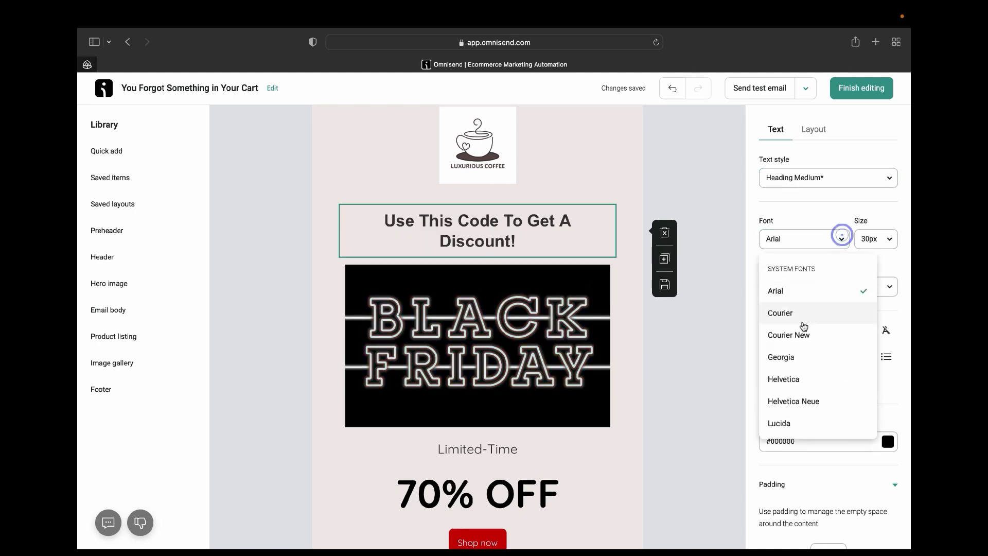
click(799, 359)
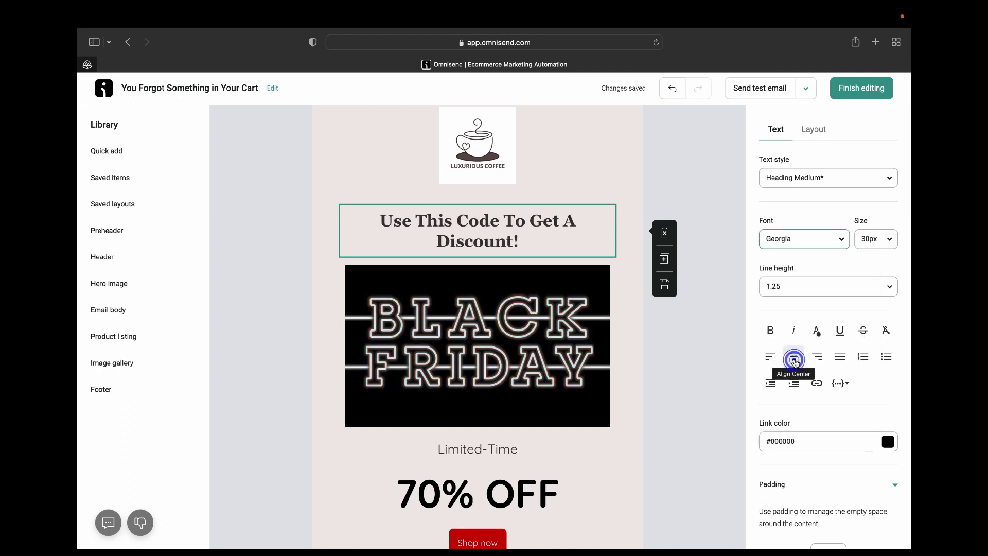
click(843, 240)
click(789, 294)
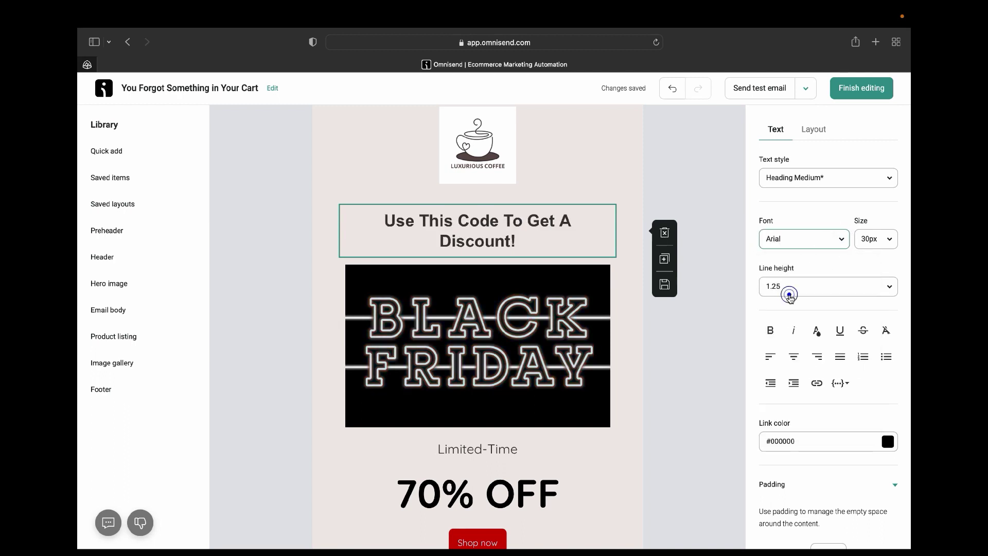
Compare Verdana and Work Sans on the heading, then set its font back to Arial.
click(831, 241)
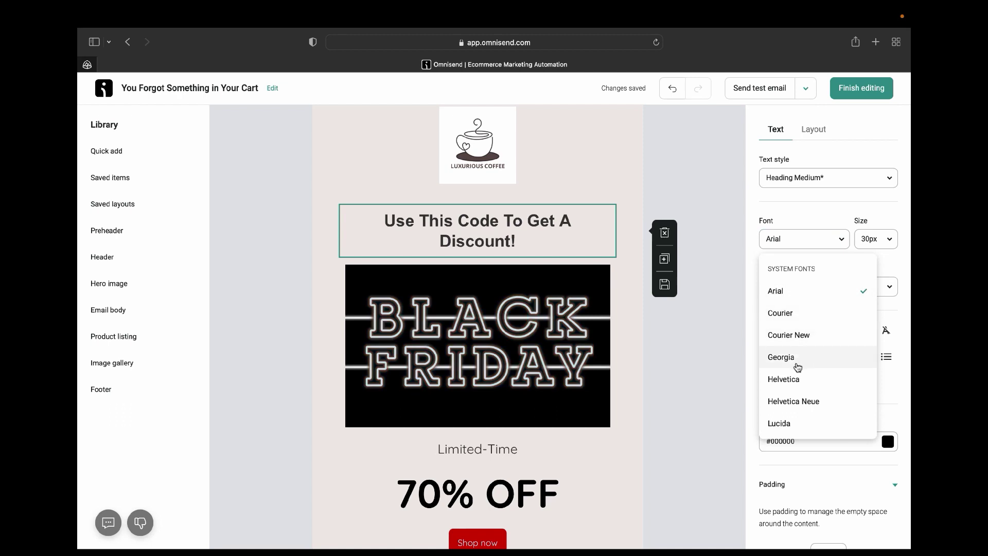
scroll(798, 418, down, 1)
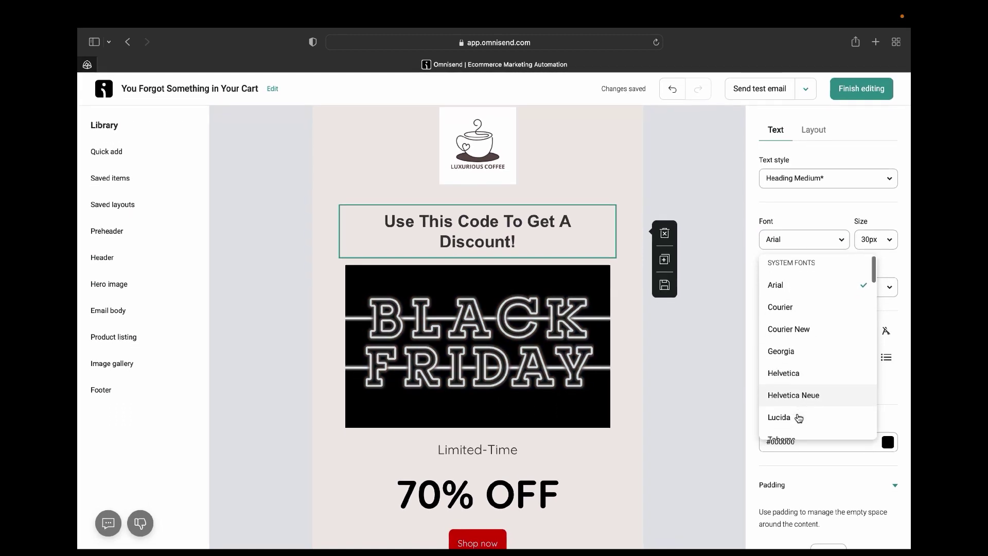
scroll(798, 418, down, 6)
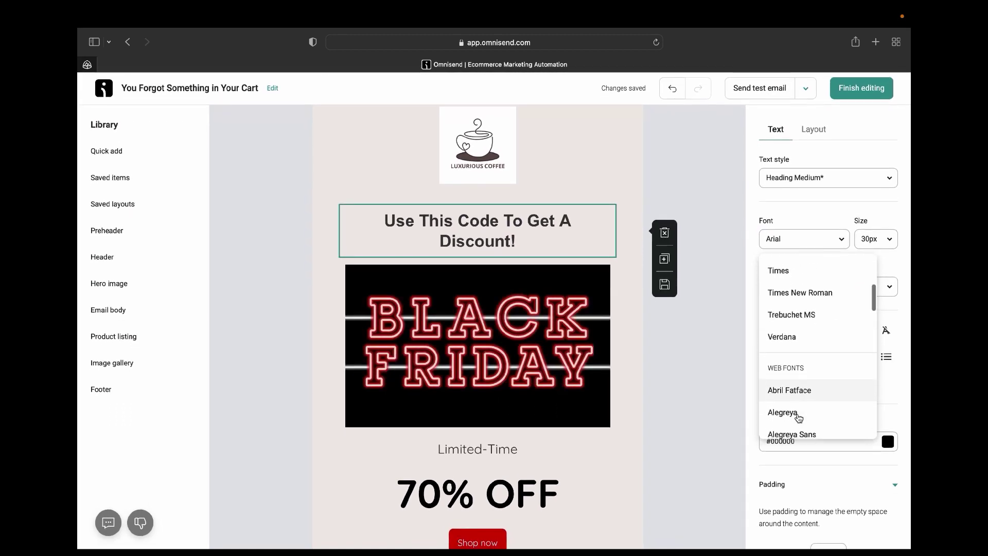
click(782, 337)
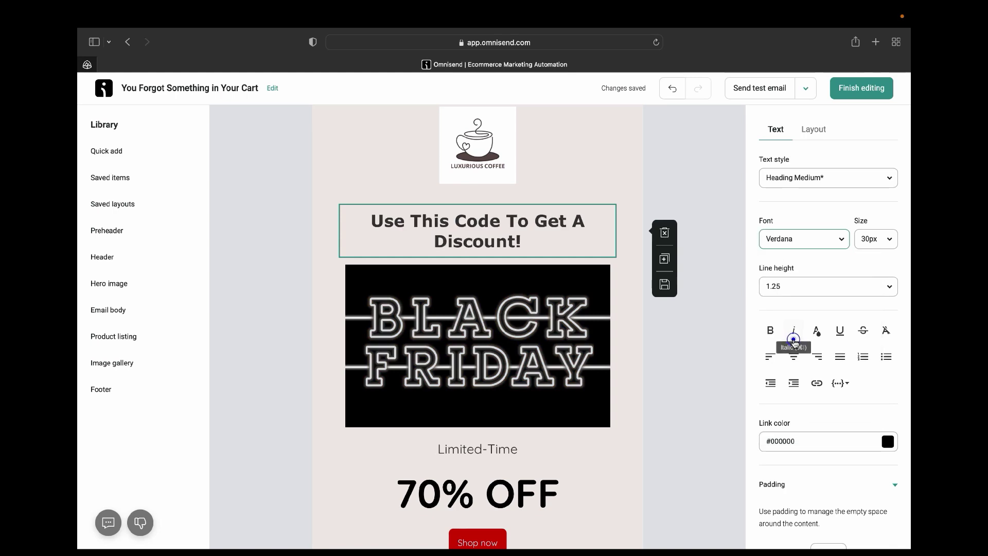
click(842, 240)
scroll(817, 406, down, 5)
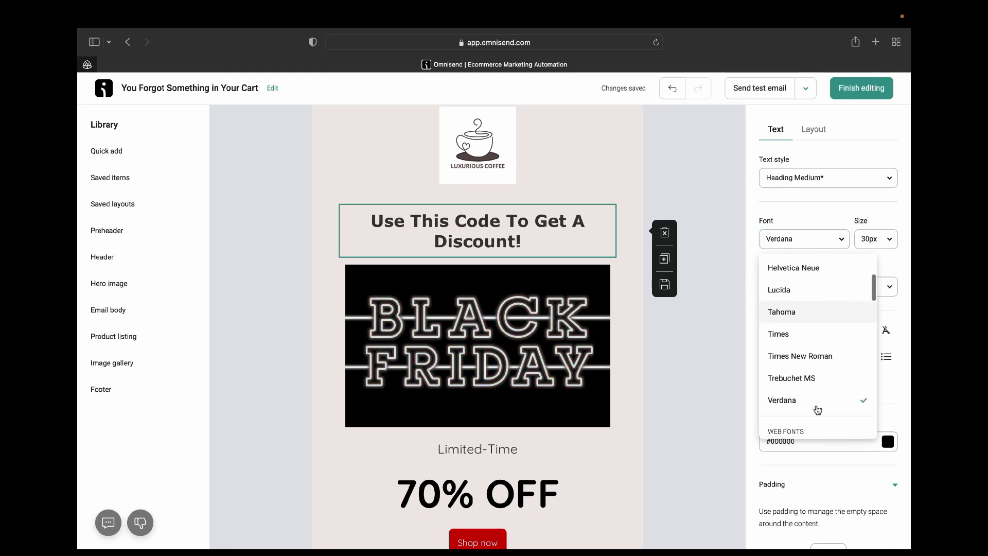
scroll(818, 410, down, 6)
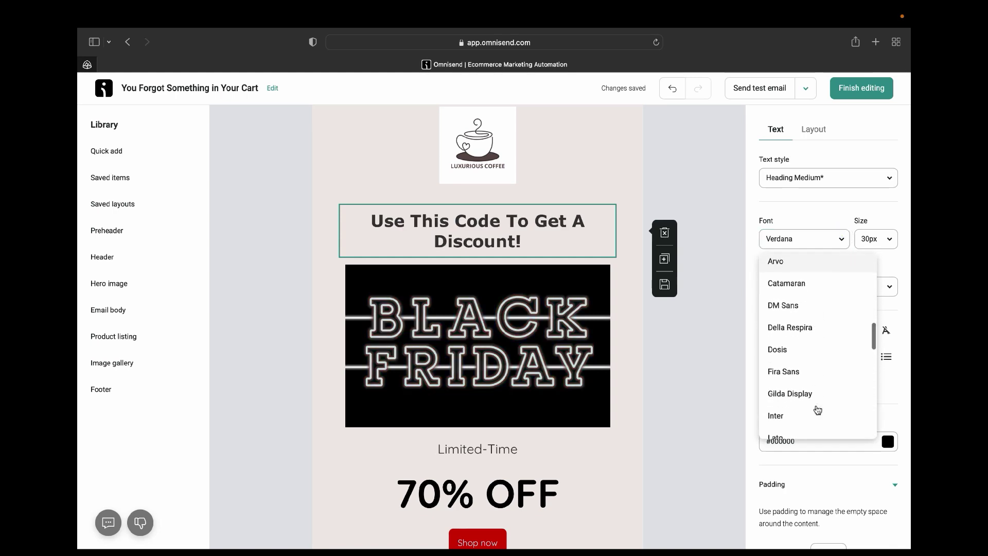
scroll(823, 427, down, 5)
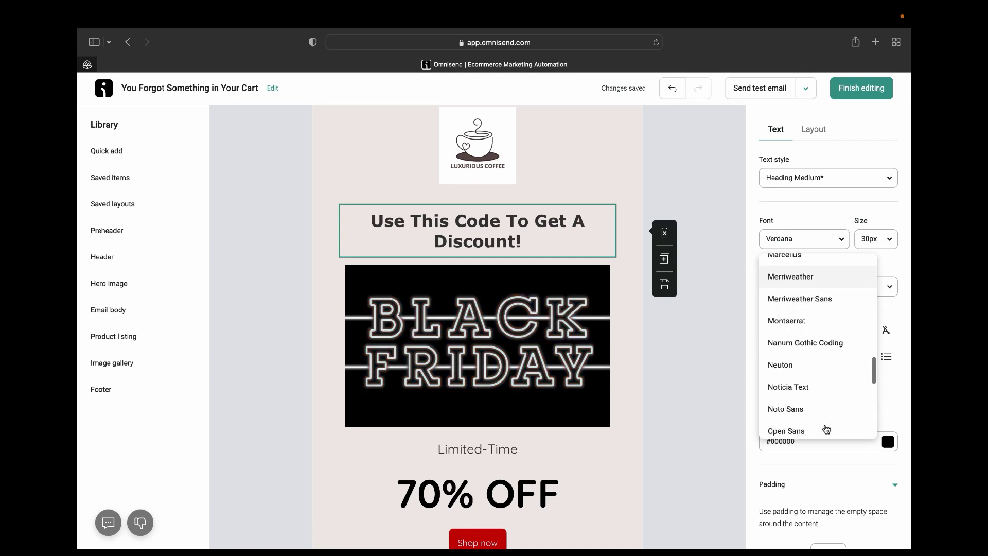
scroll(823, 427, down, 5)
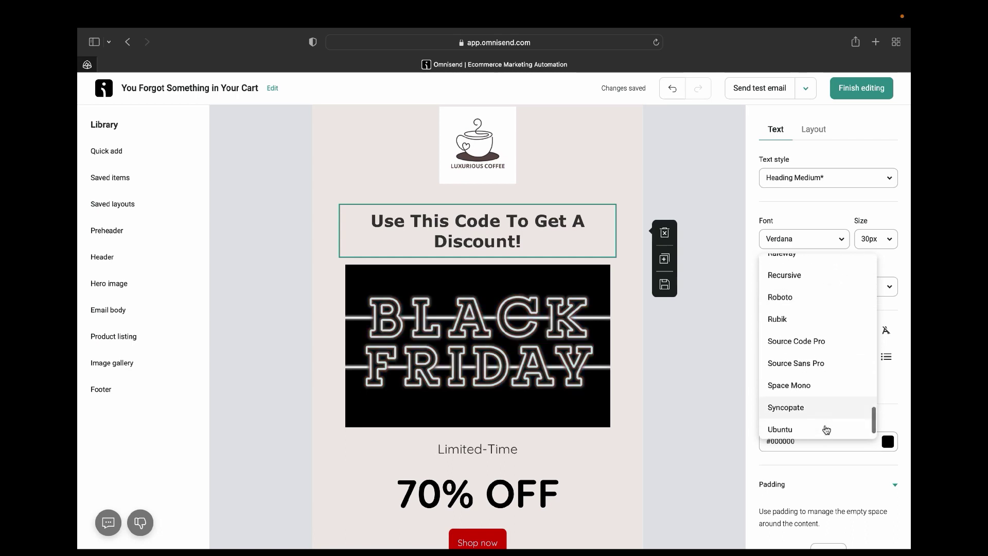
click(795, 419)
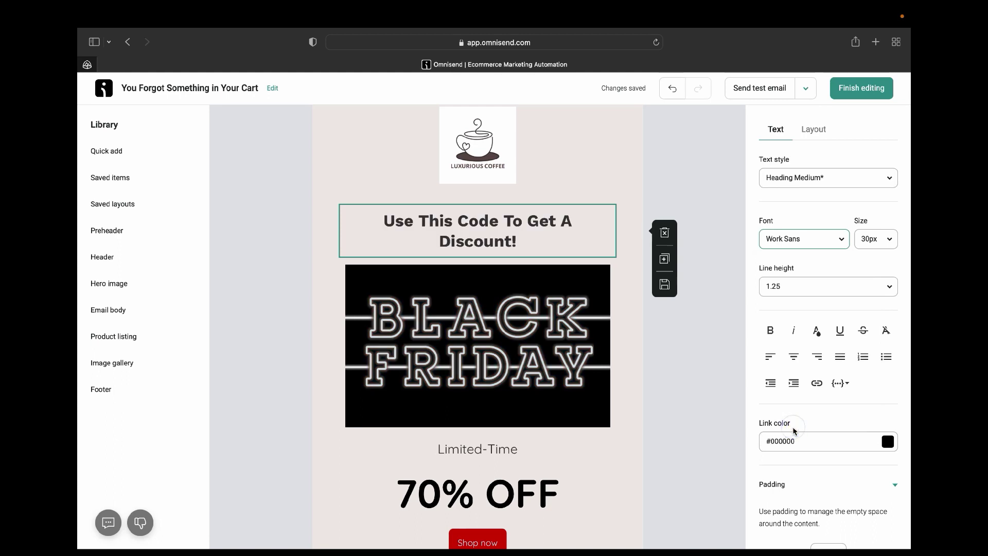
click(836, 239)
click(792, 294)
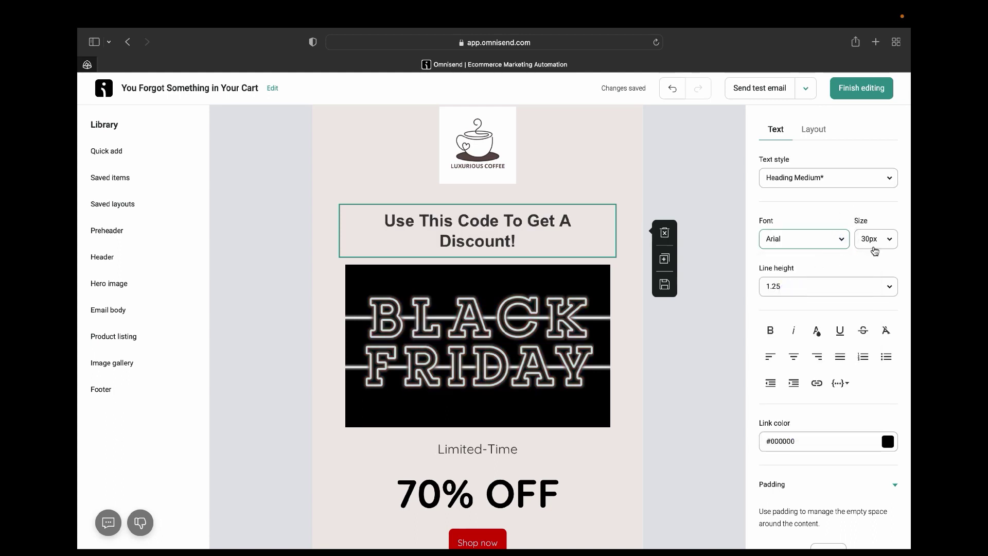
click(889, 240)
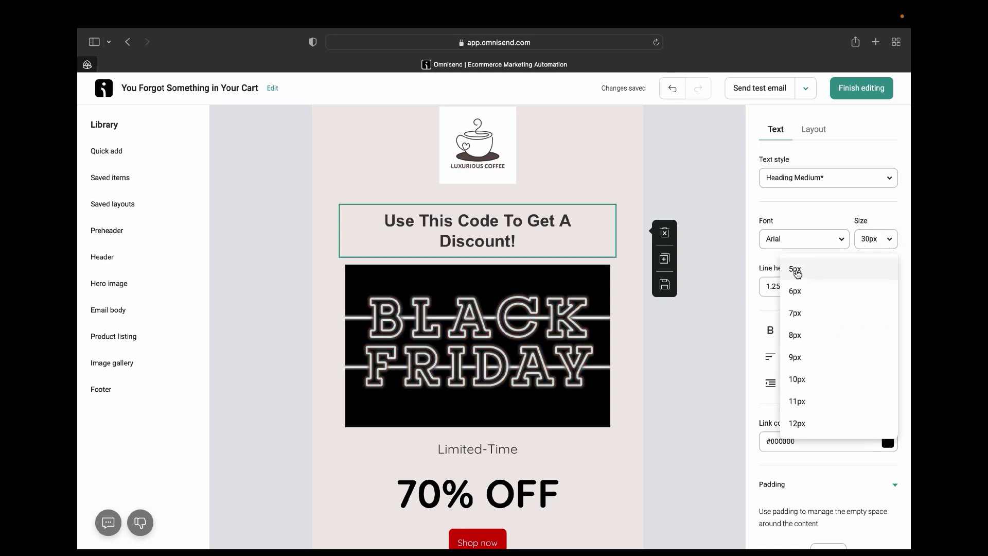
click(797, 271)
click(886, 240)
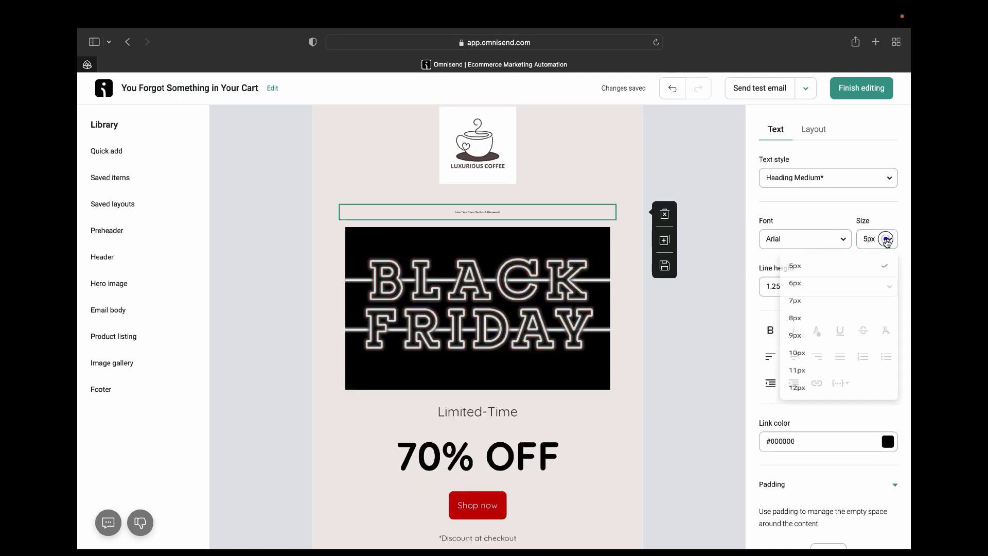
scroll(799, 406, down, 4)
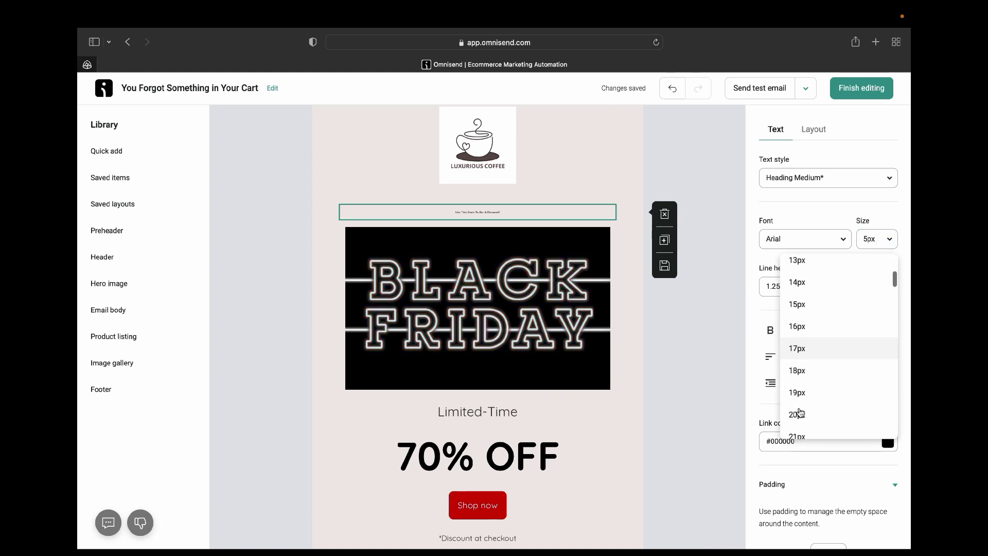
scroll(799, 414, down, 2)
scroll(801, 425, down, 5)
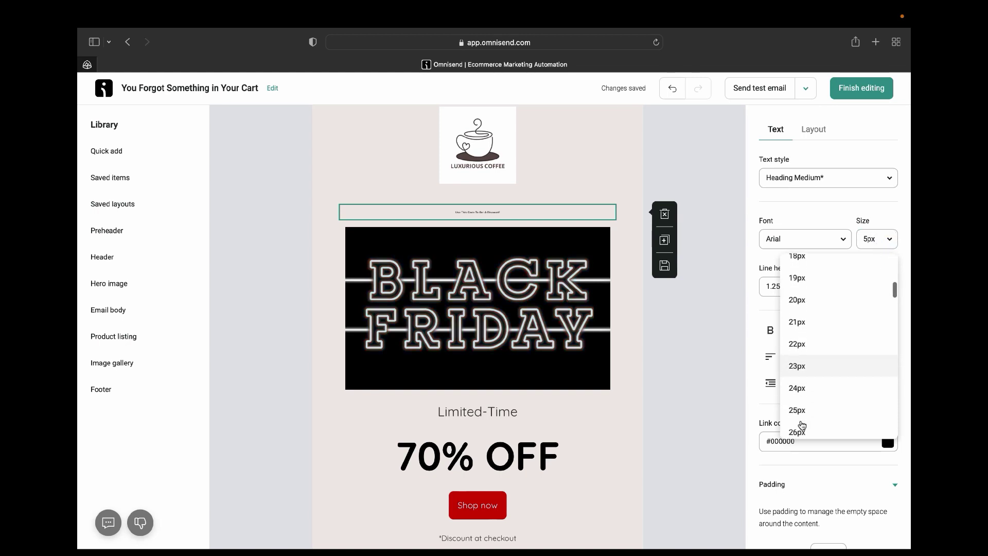
scroll(799, 418, up, 2)
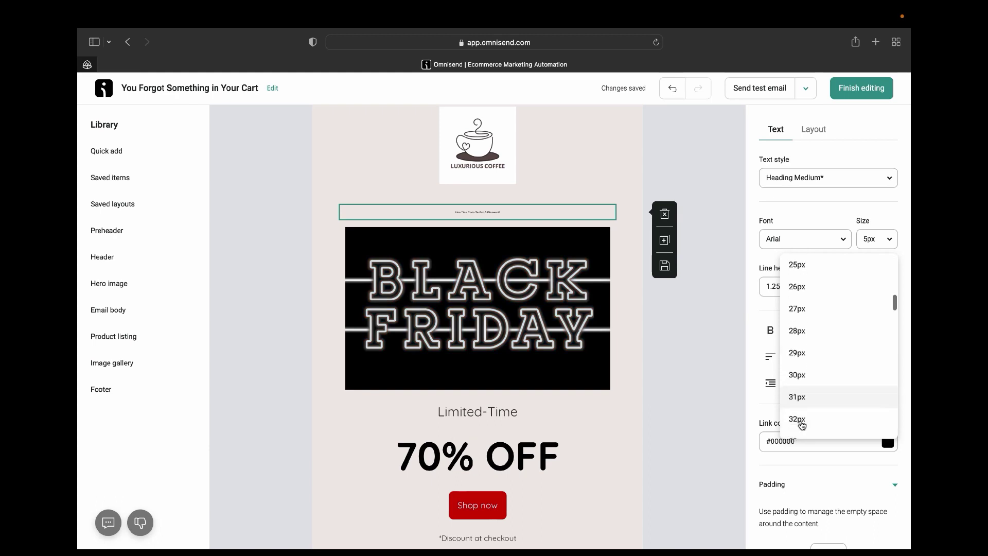
click(797, 348)
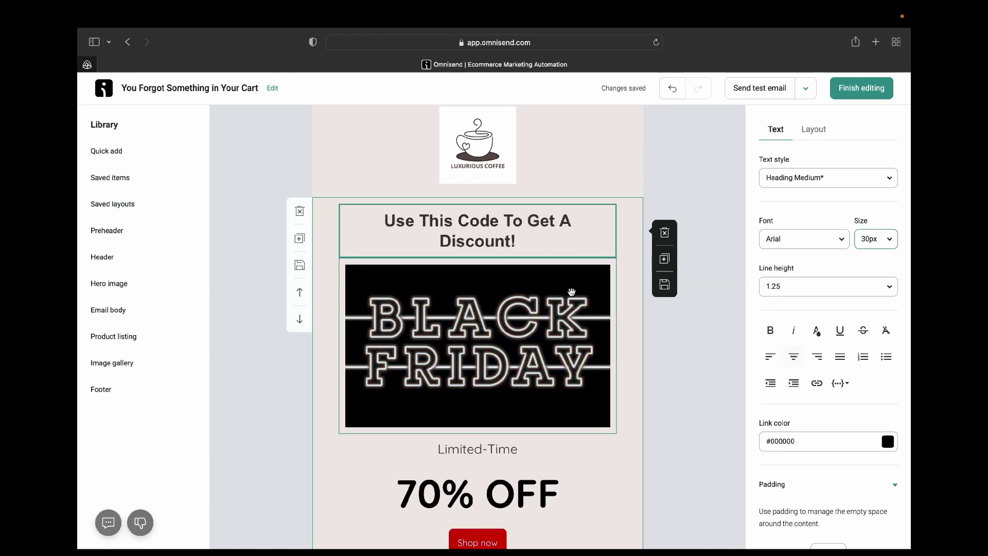
click(826, 287)
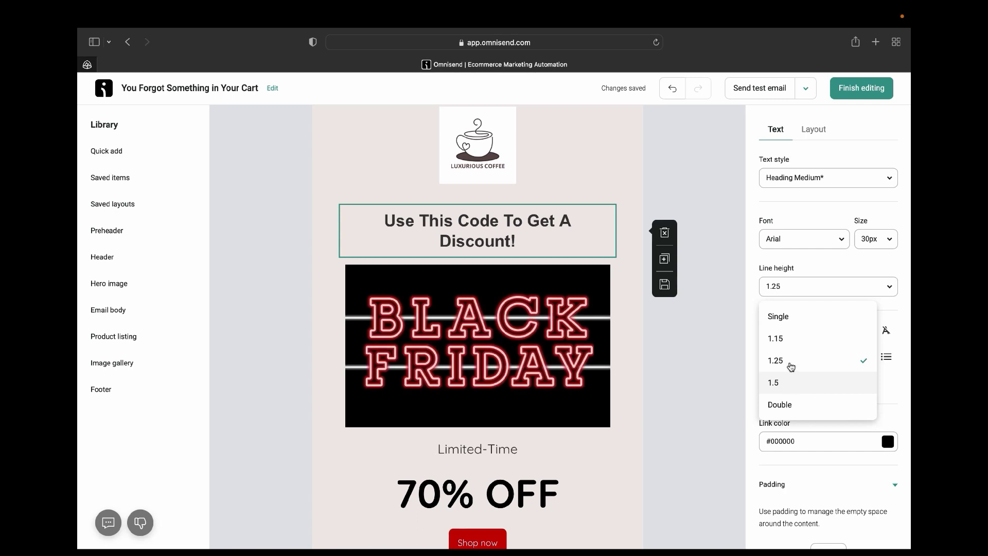
click(782, 338)
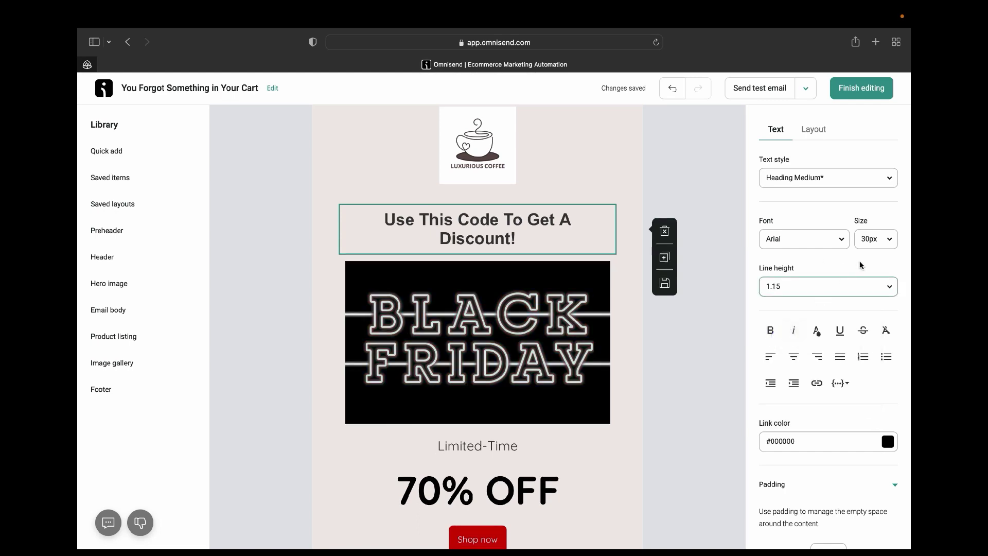
click(889, 287)
click(794, 357)
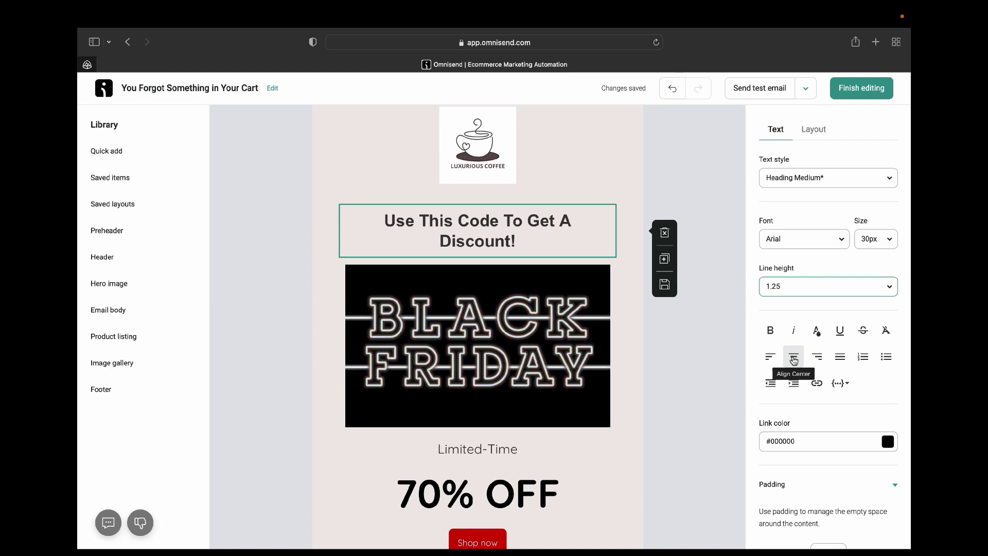
click(797, 360)
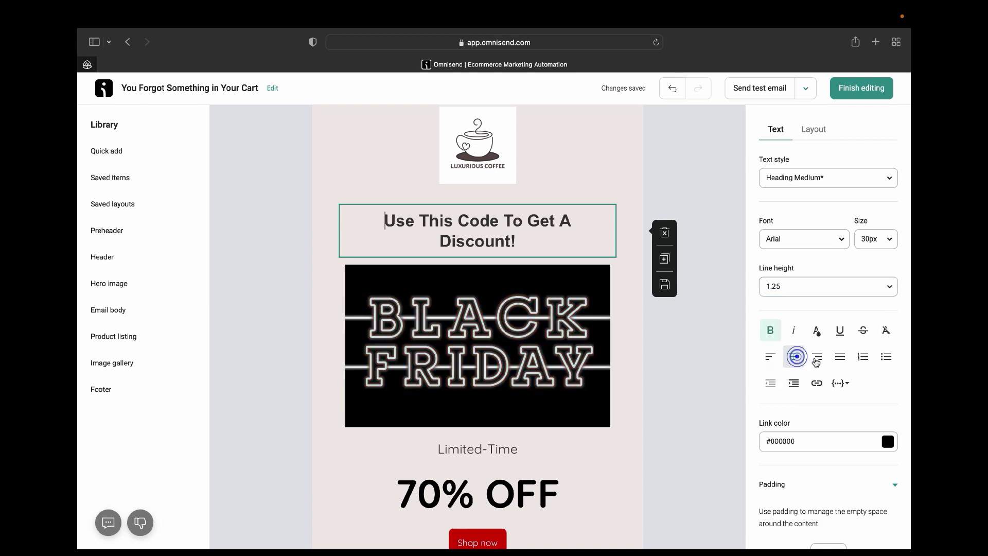
click(817, 356)
click(841, 358)
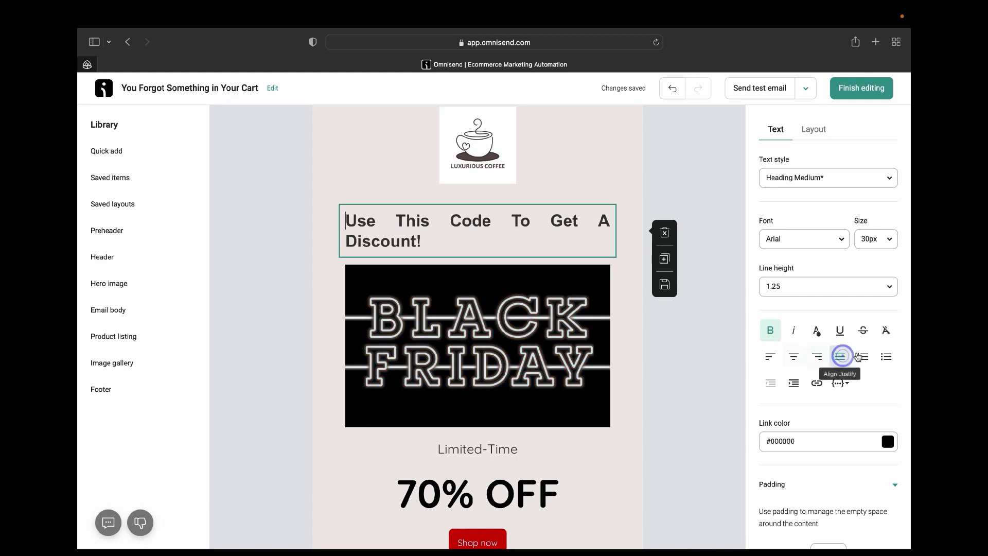
click(863, 357)
click(773, 357)
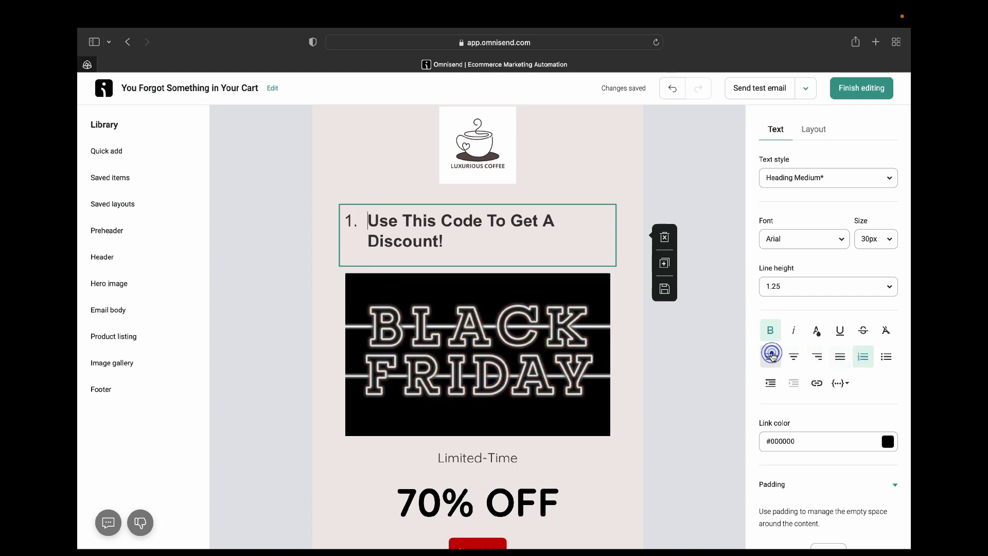
click(675, 91)
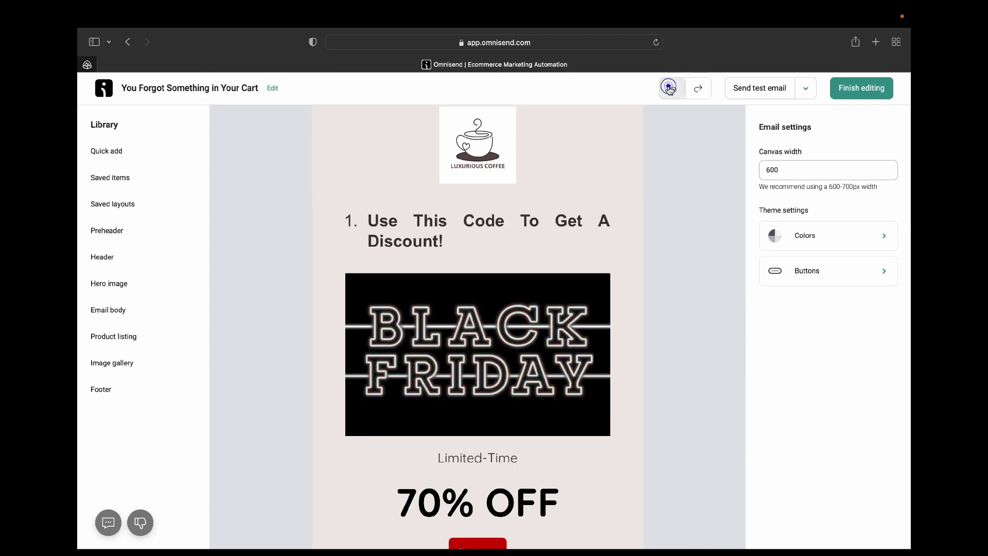
click(674, 92)
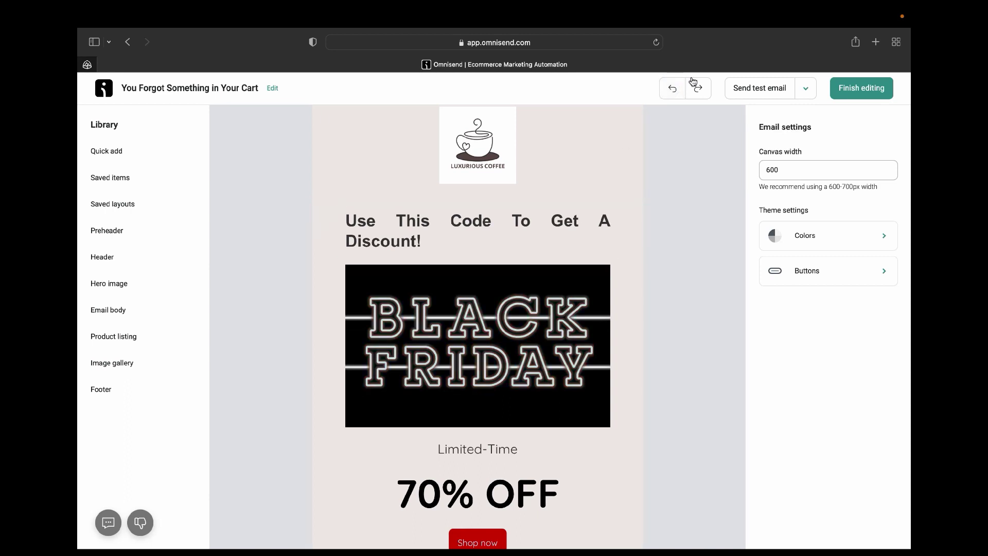
click(675, 89)
click(678, 90)
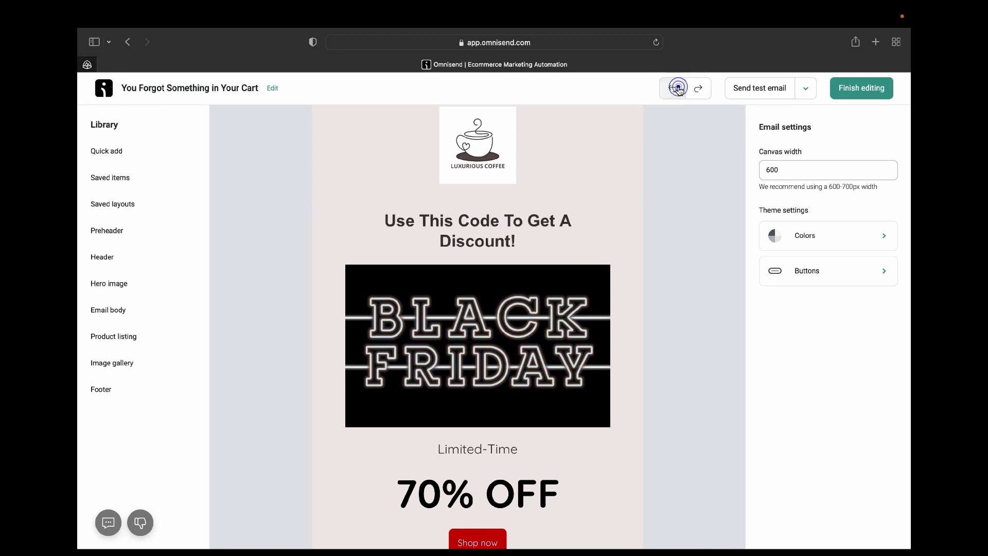
click(521, 249)
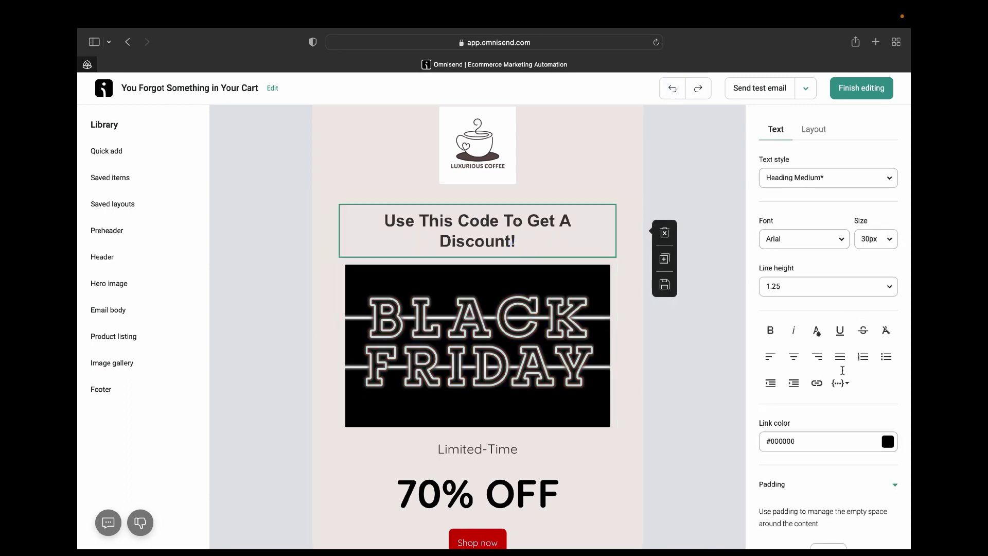
Set the heading's link colour to bright red #EC4C4B and select the Black Friday banner.
scroll(806, 378, down, 5)
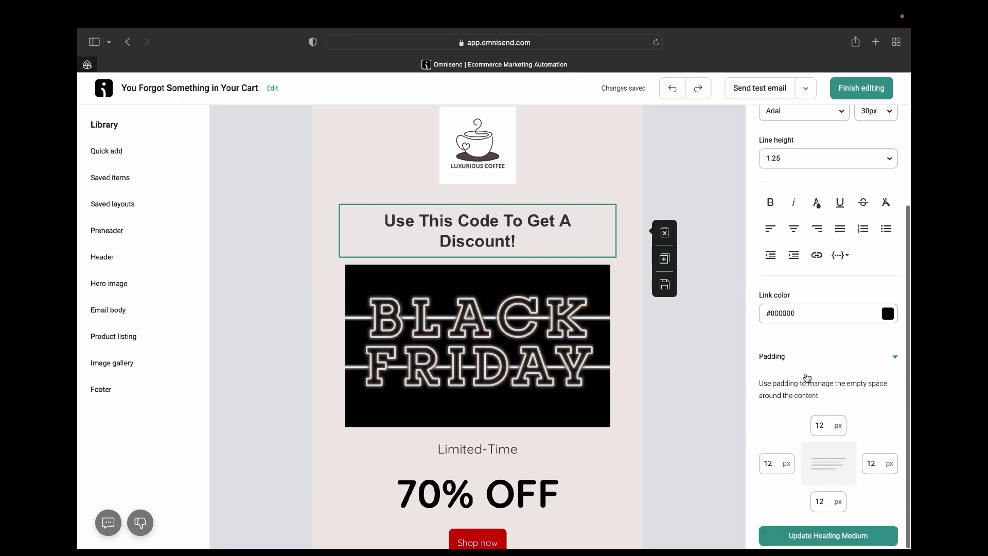
click(888, 313)
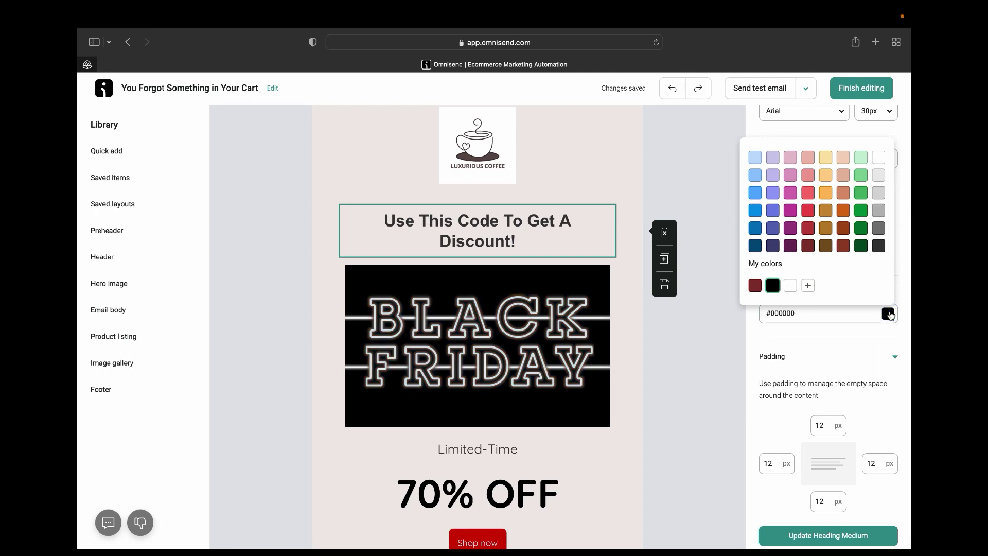
click(756, 285)
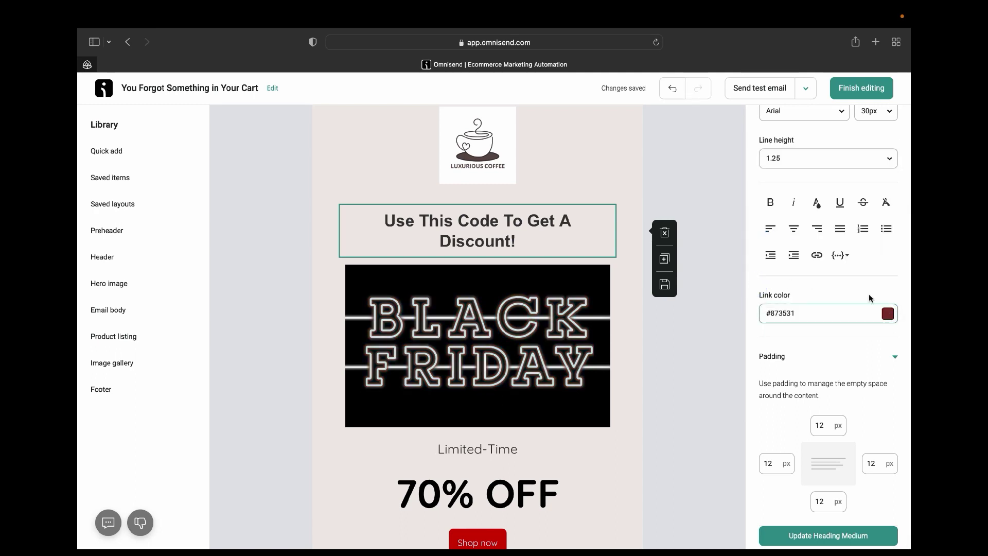
click(888, 312)
click(808, 212)
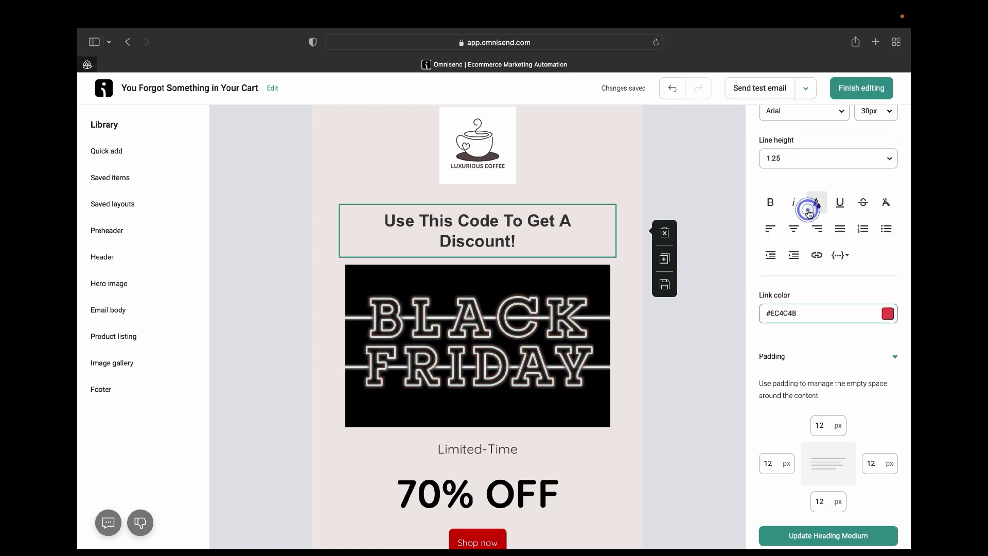
click(892, 315)
click(547, 338)
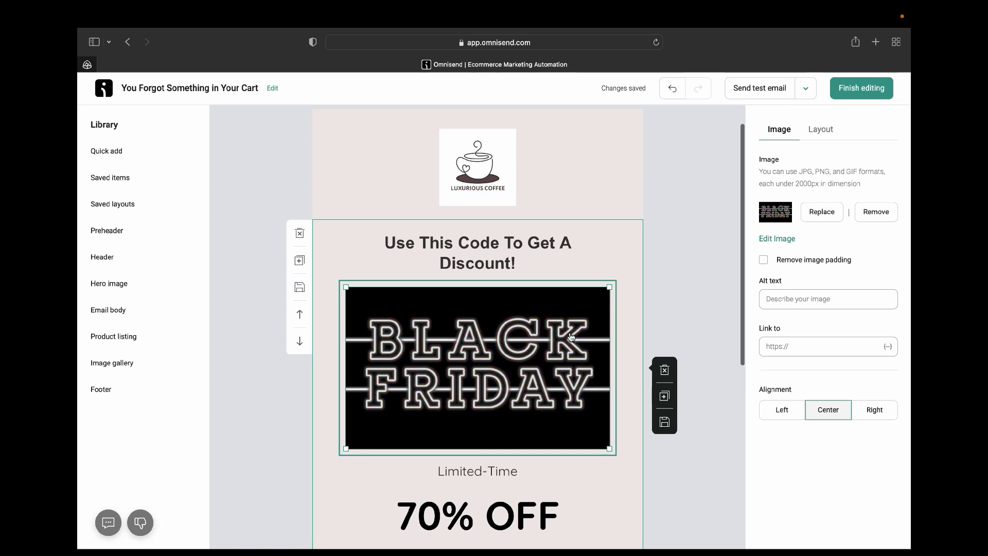
Choose Replace in the banner's Image settings to bring up the Image Library.
click(819, 205)
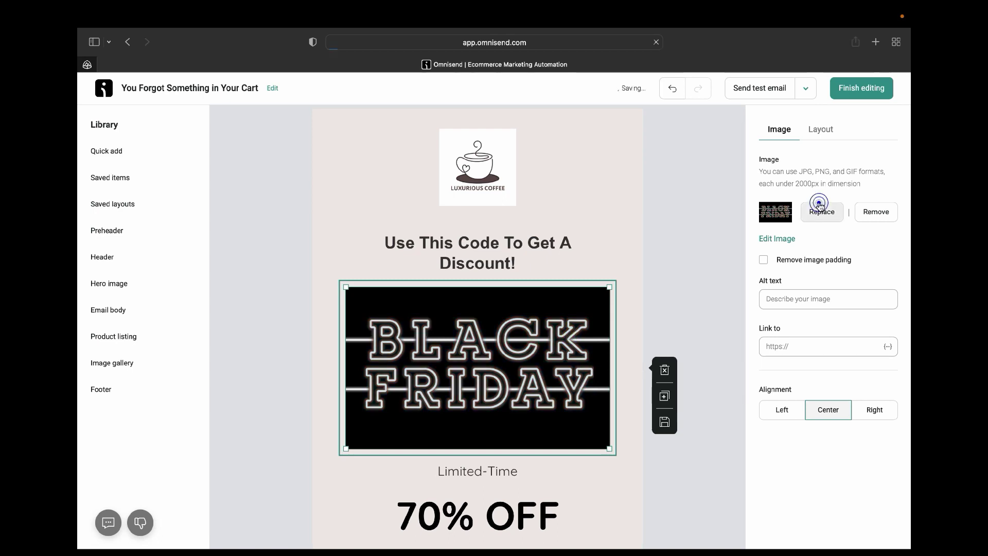
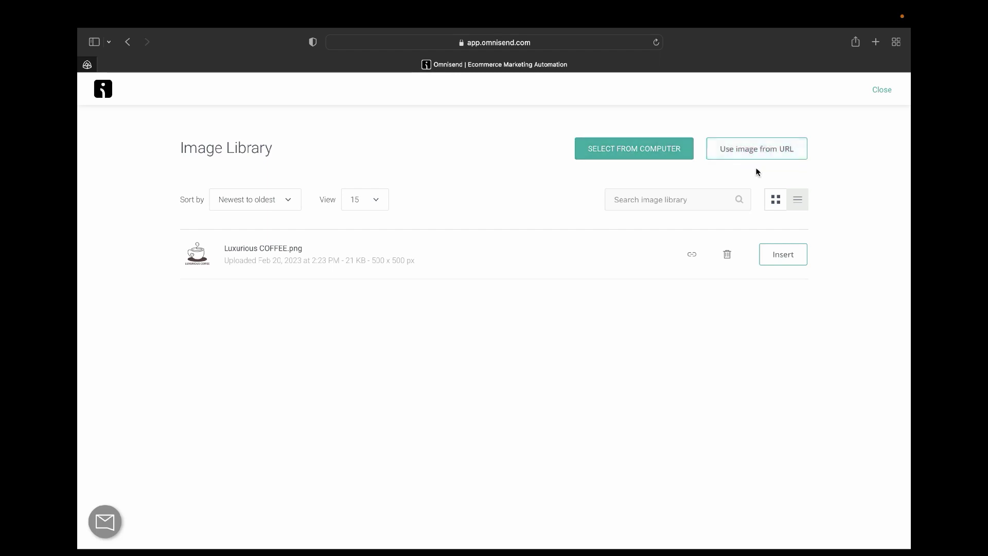
Leave the Image Library for the editor and delete the Black Friday image block, undoing once before deleting it again.
click(124, 42)
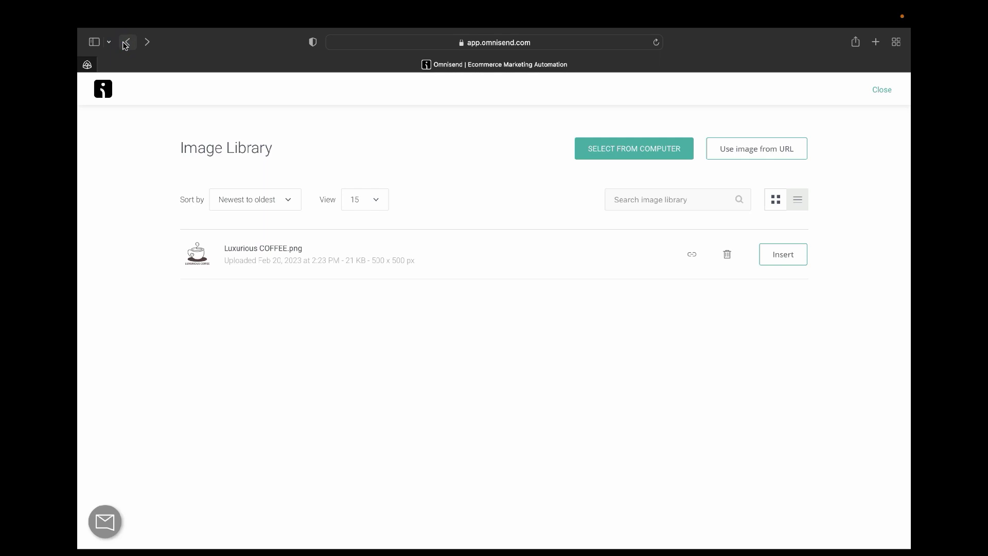
click(129, 42)
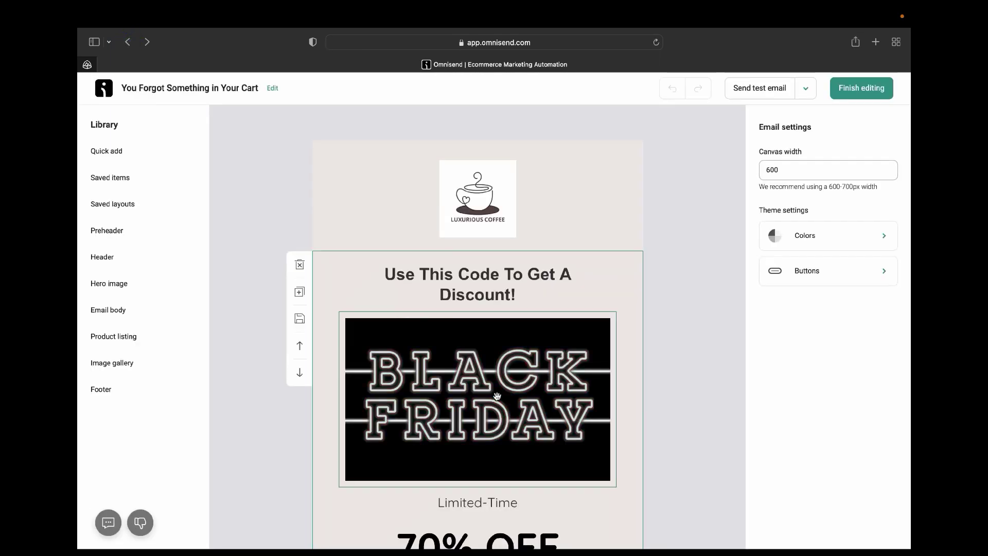
click(496, 395)
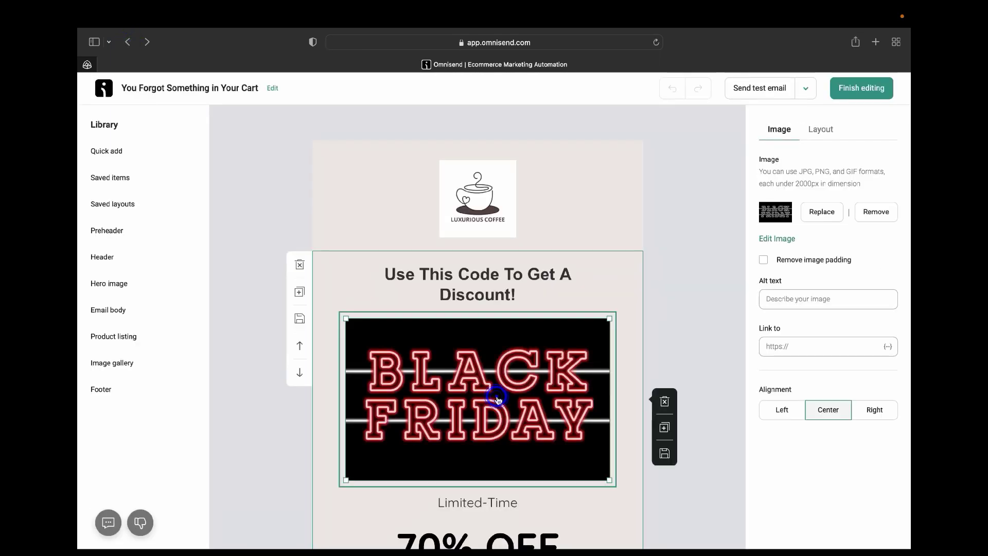
click(662, 405)
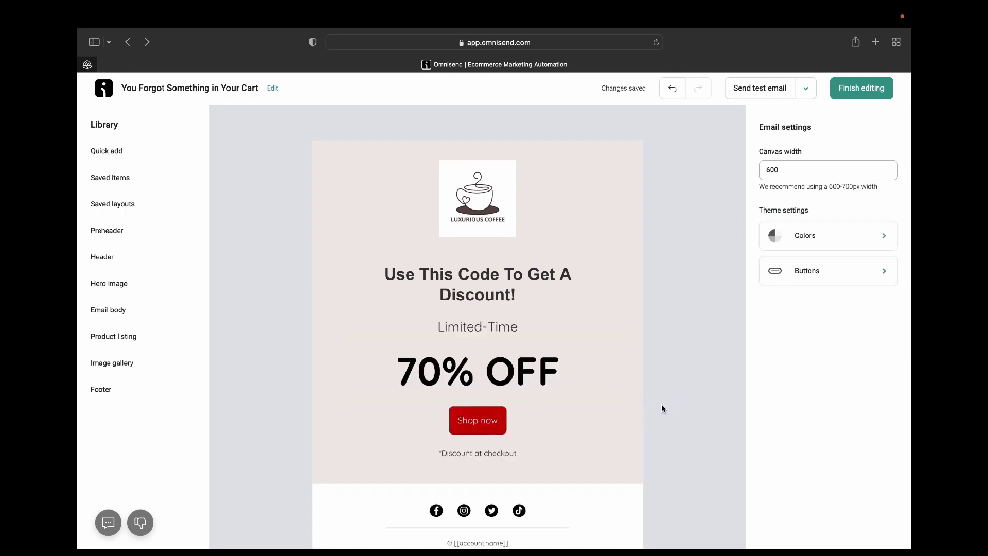
click(672, 88)
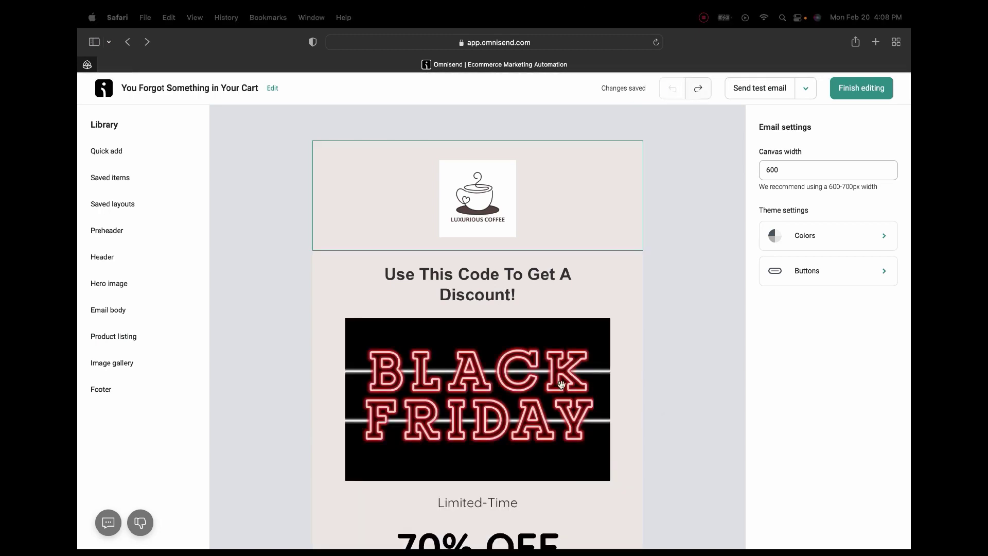
click(557, 404)
click(670, 400)
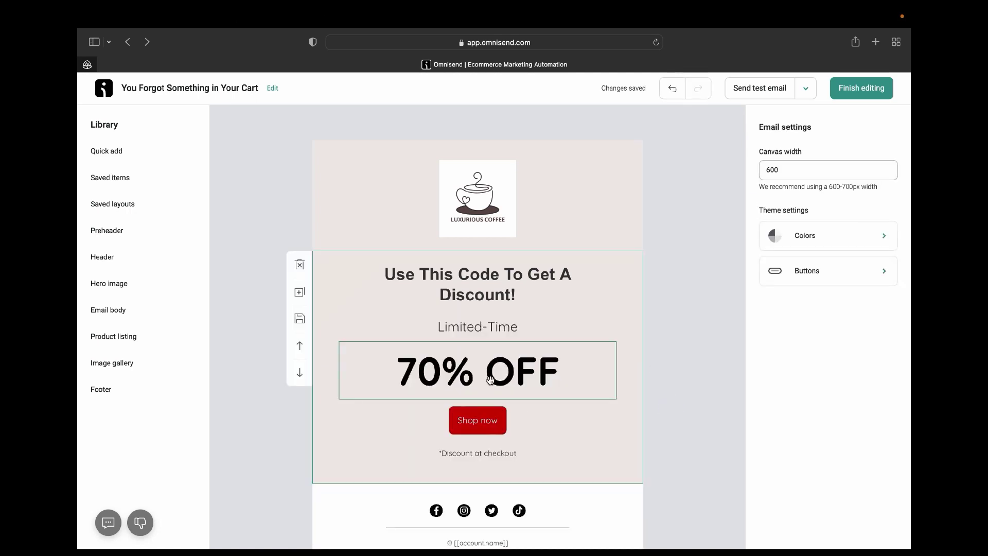
Change the discount text from '70% OFF' to '20% OFF'.
click(441, 380)
key(Delete)
key(BackSpace)
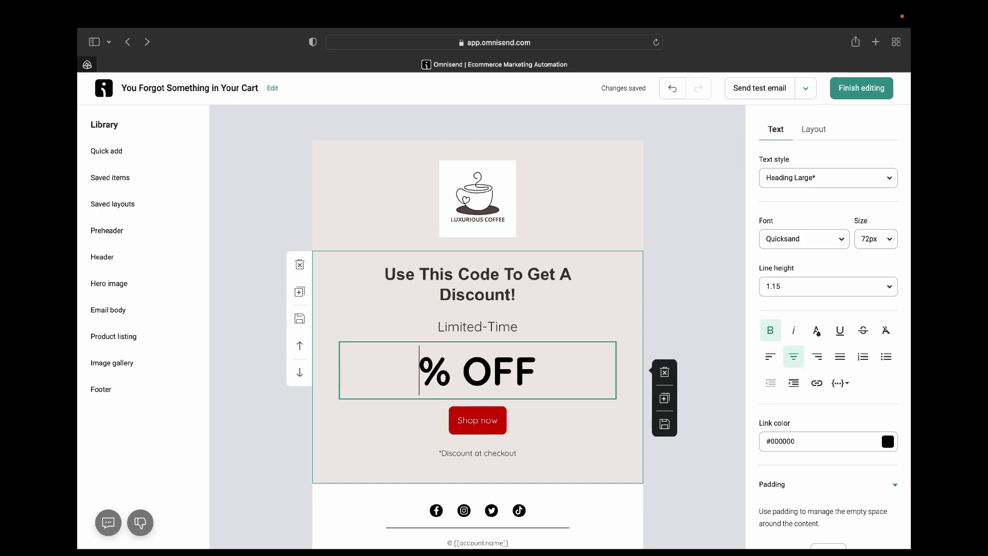
text(20)
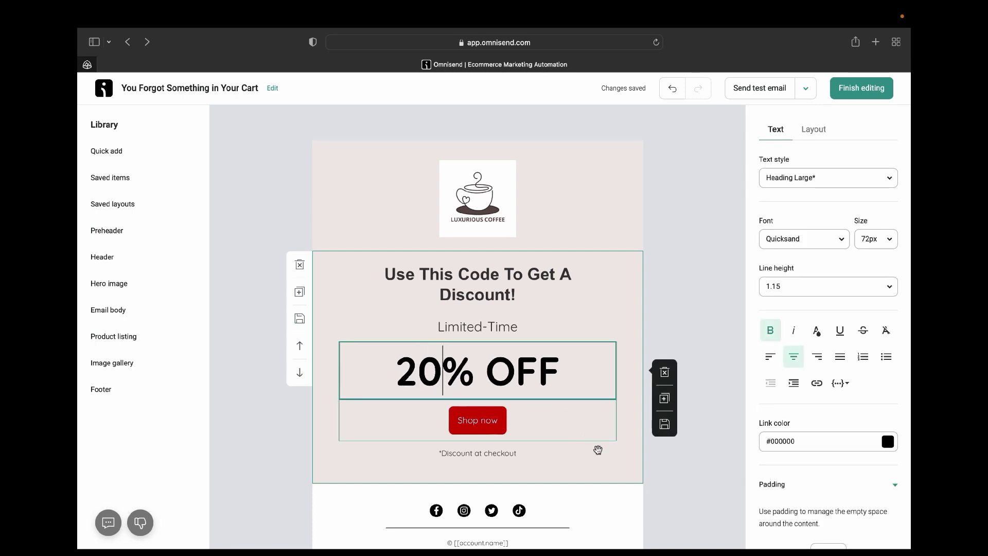
click(620, 457)
click(532, 393)
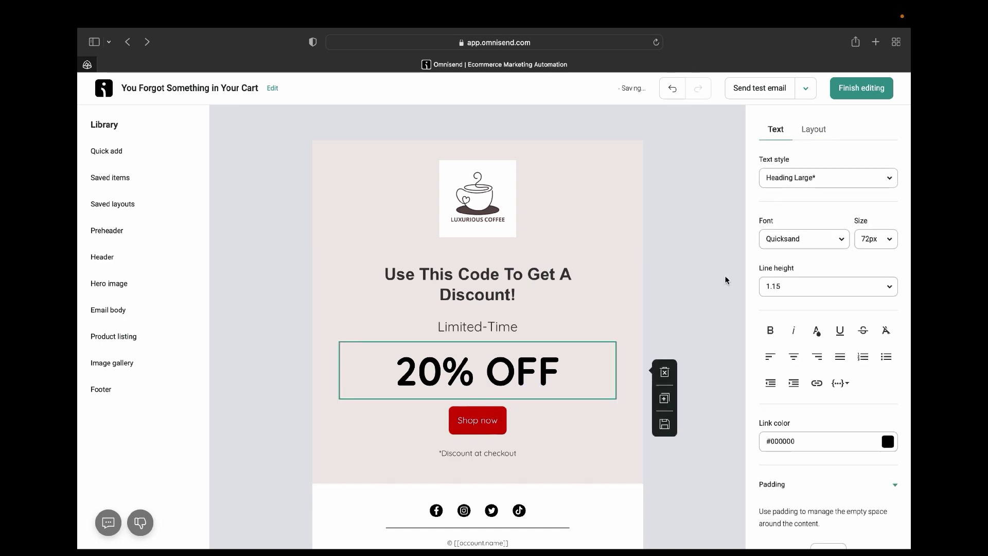
Try Paragraph and Heading Medium text styles on '20% OFF', settling on Heading Large.
click(843, 239)
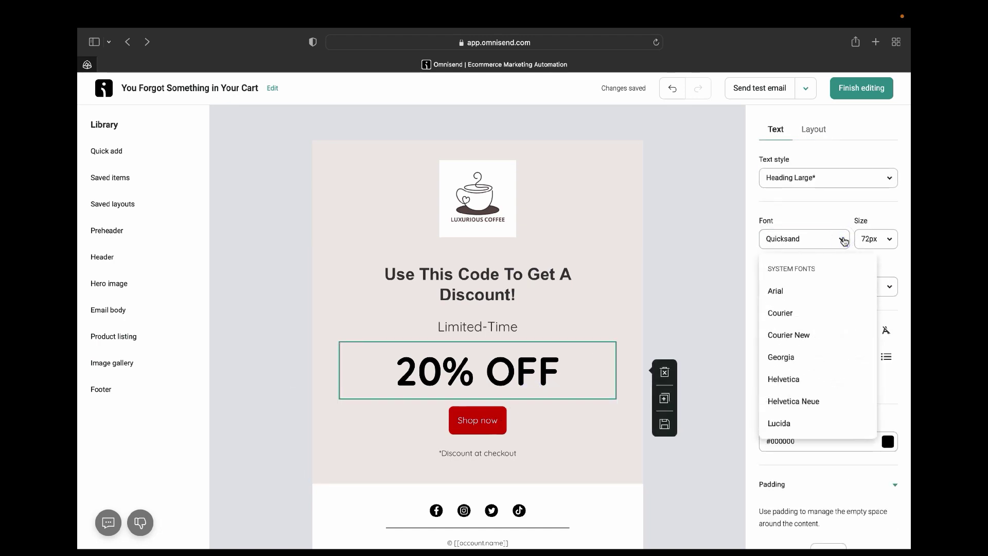
click(869, 193)
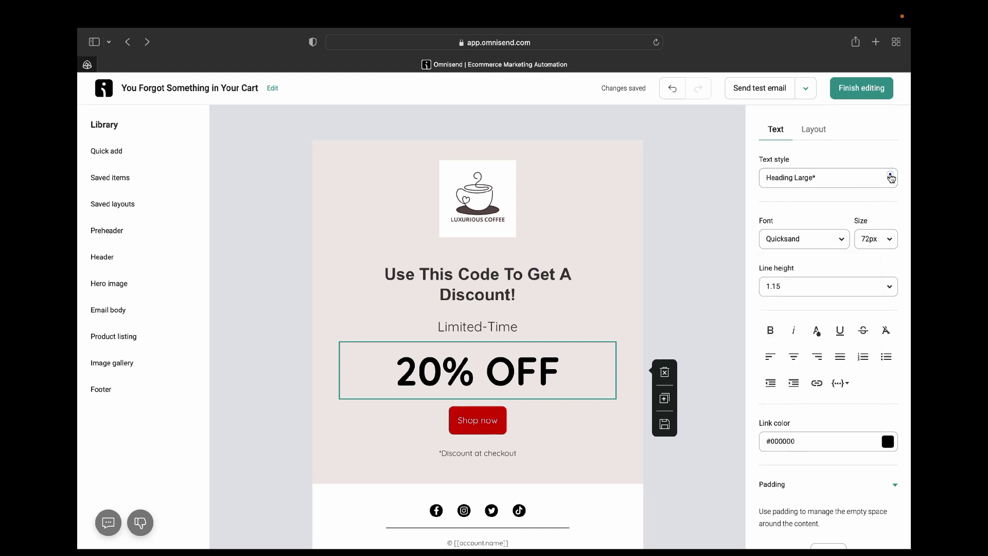
click(890, 176)
click(808, 275)
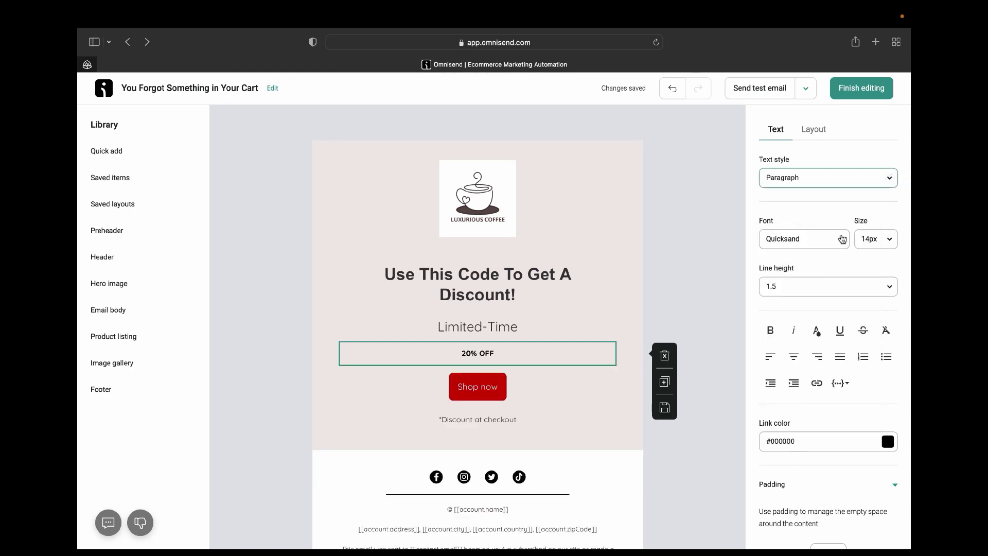
click(889, 186)
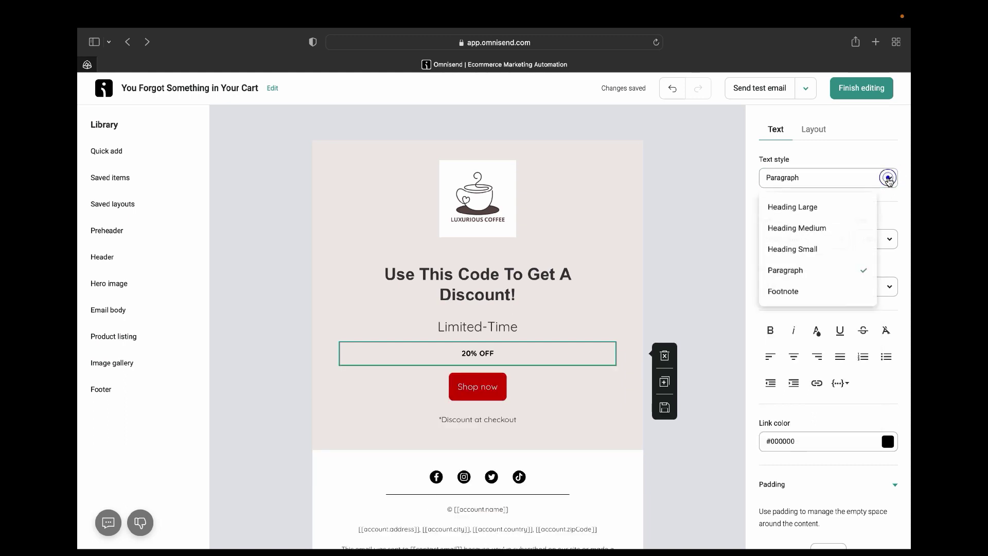
click(813, 214)
click(894, 179)
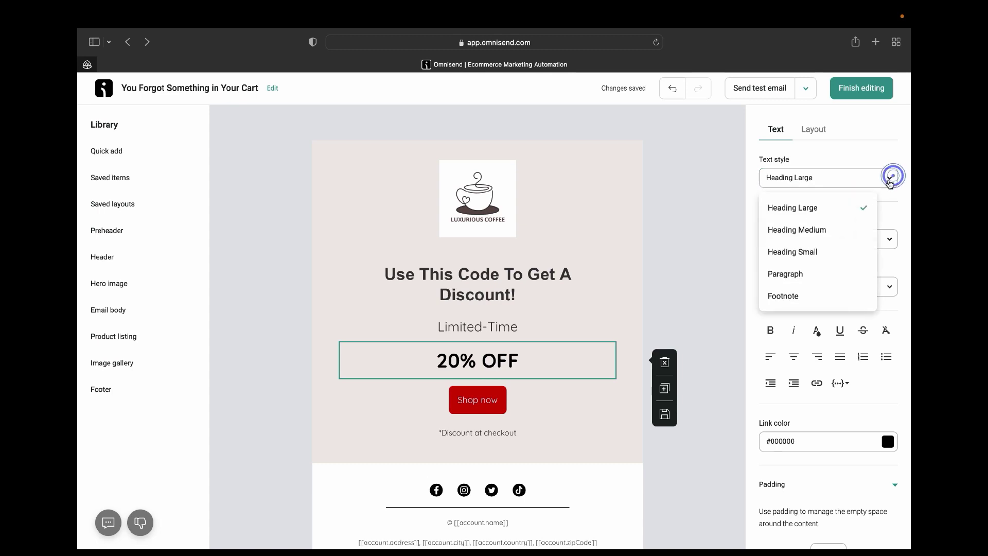
click(822, 234)
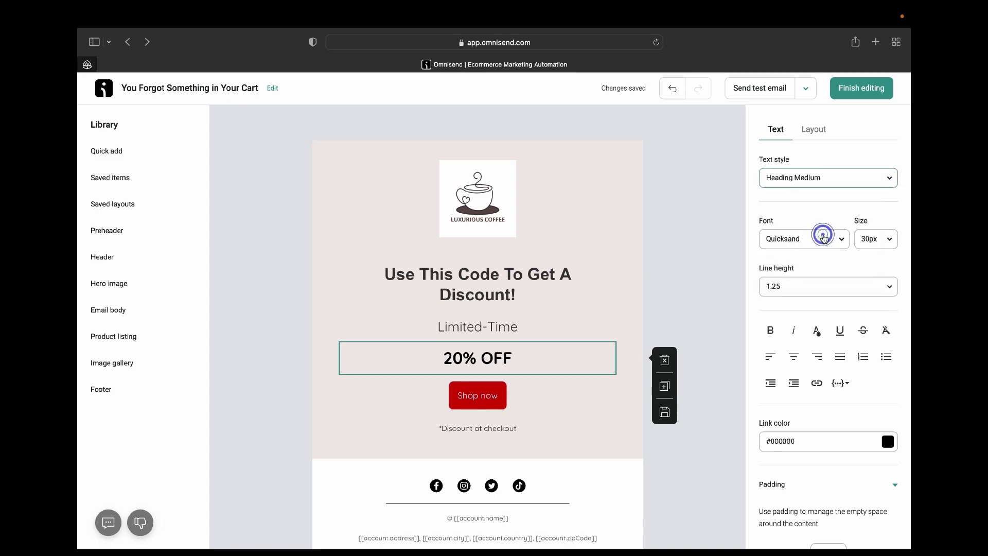
click(891, 178)
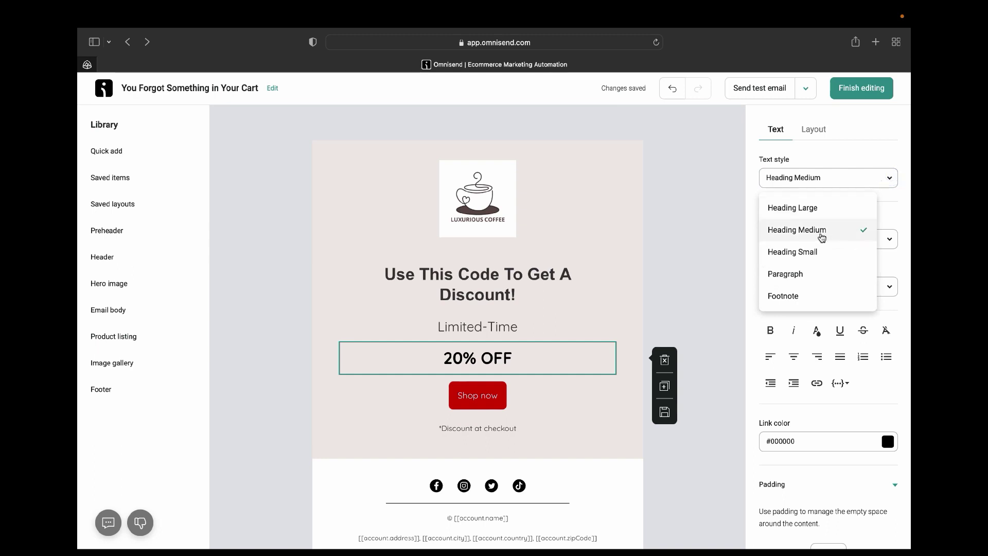
click(813, 207)
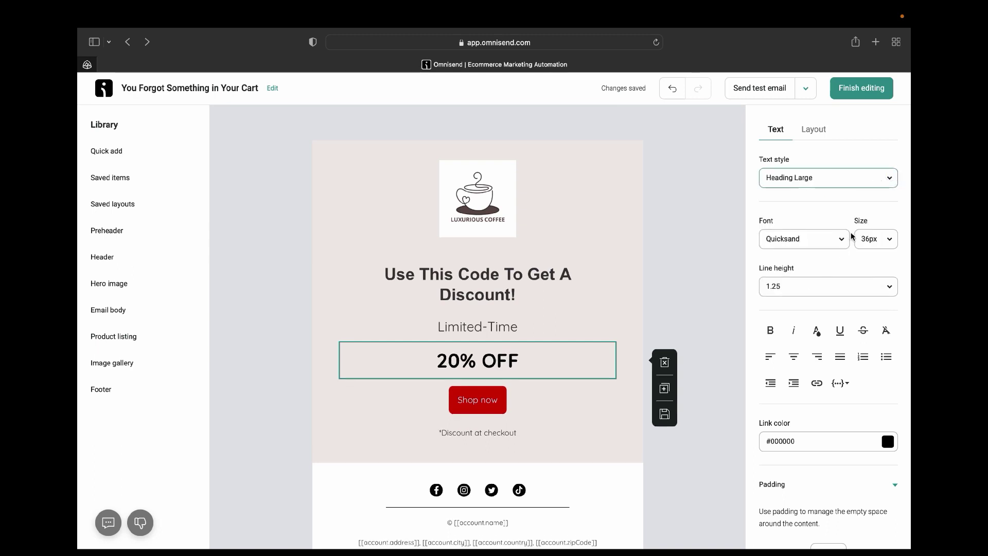
Set the '20% OFF' heading size to 83px and preview the result.
click(888, 242)
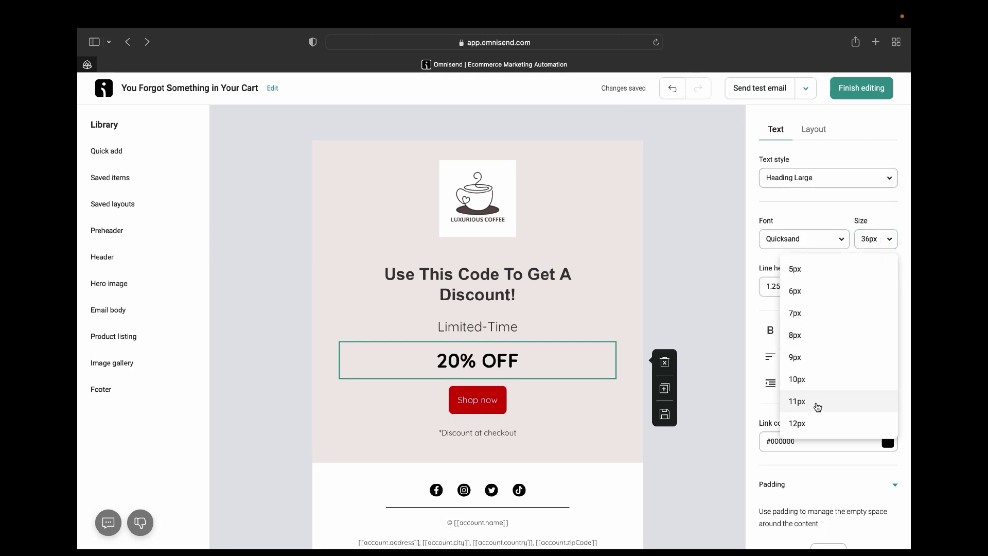
scroll(806, 401, down, 20)
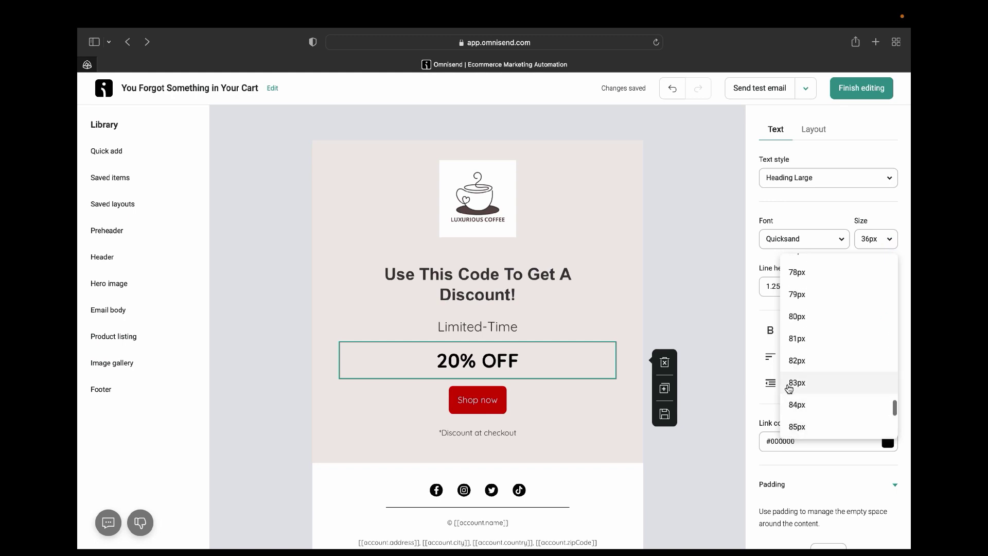
click(789, 385)
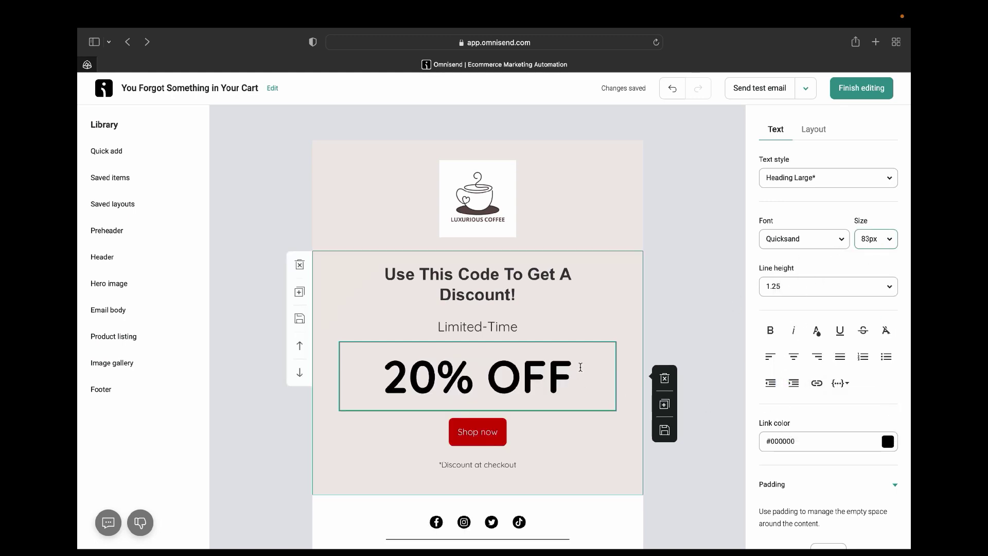
click(798, 246)
click(667, 286)
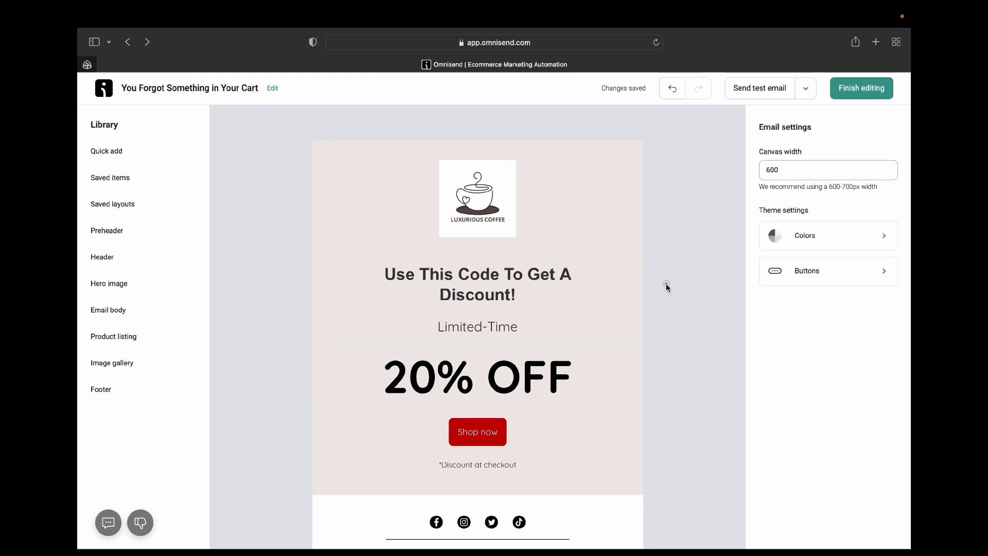
click(547, 366)
scroll(547, 368, down, 2)
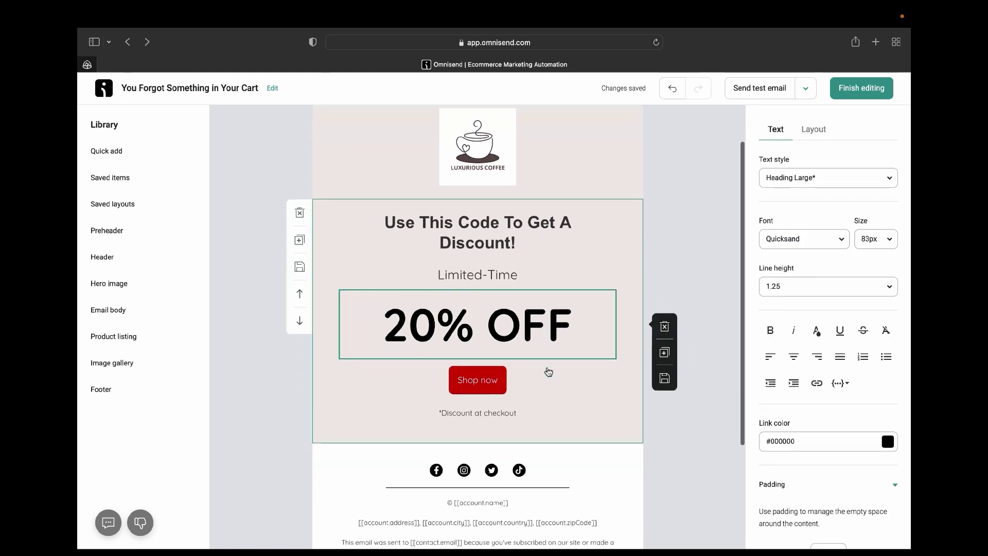
Relabel the Shop now button 'Buy Now', leaving its link address unchanged.
click(470, 372)
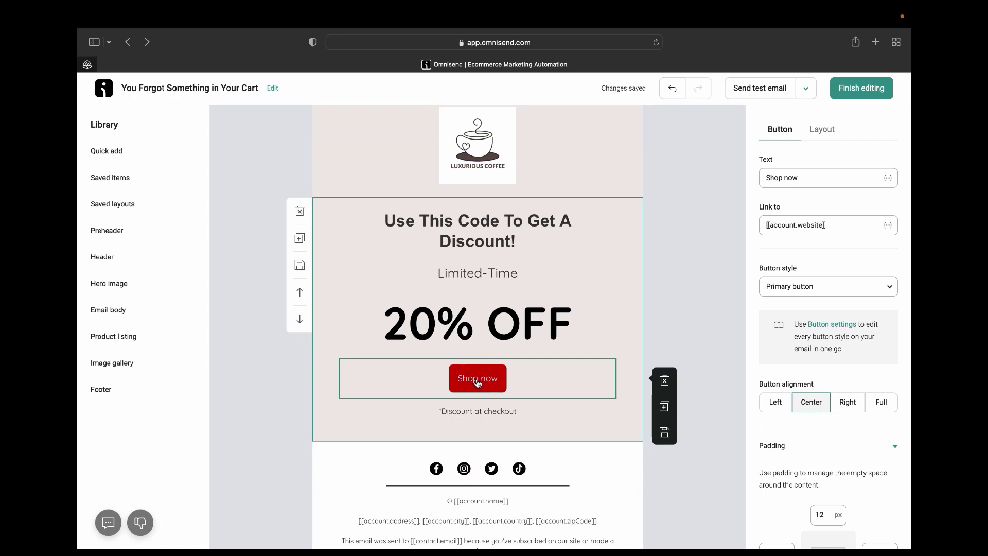
scroll(790, 186, down, 1)
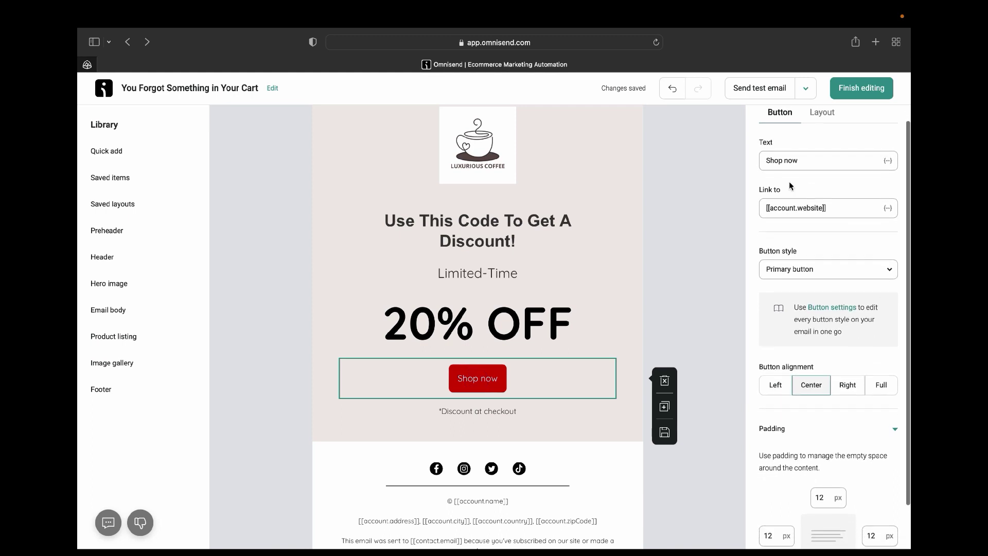
scroll(790, 185, up, 1)
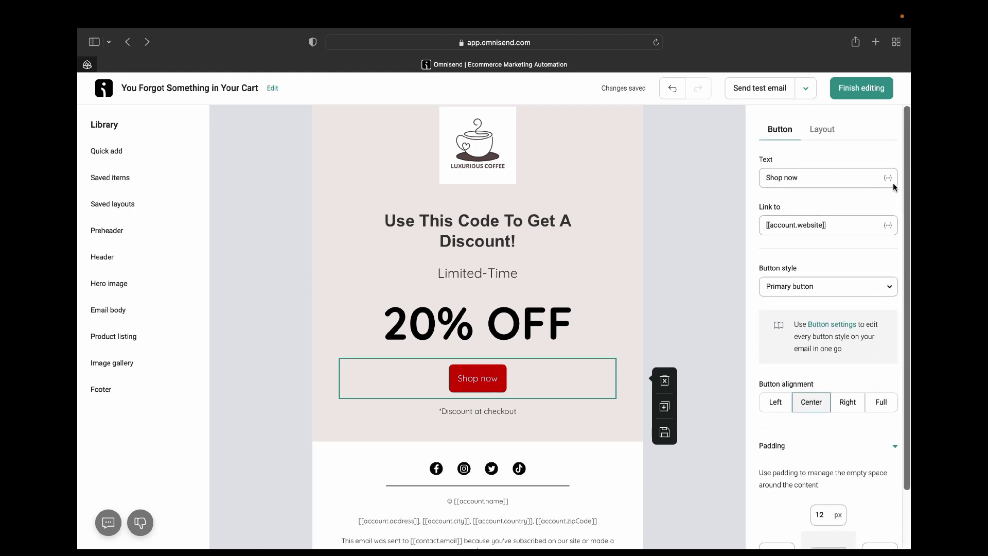
click(827, 176)
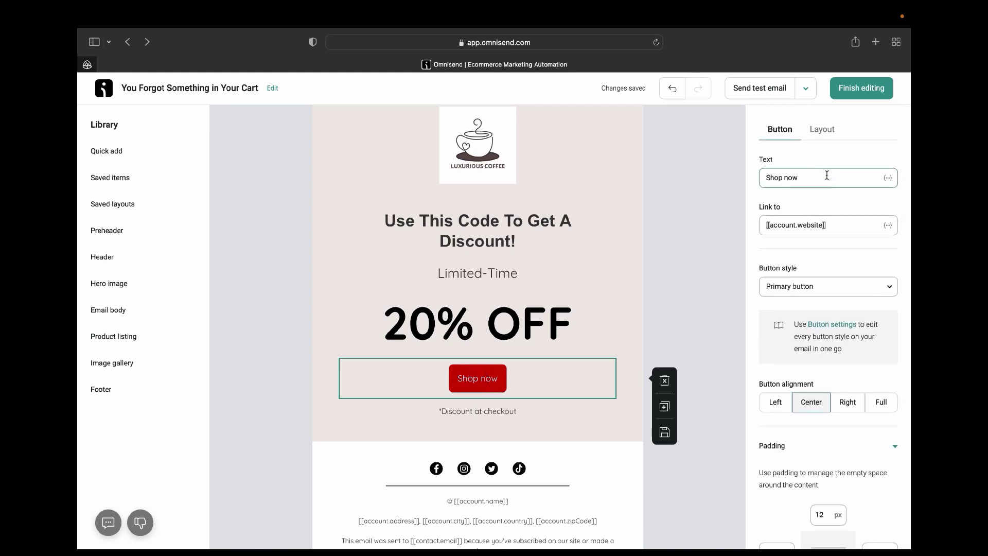
key(BackSpace)
key(BackSpace)
key(BackSpace)
key(BackSpace)
key(BackSpace)
key(BackSpace)
key(BackSpace)
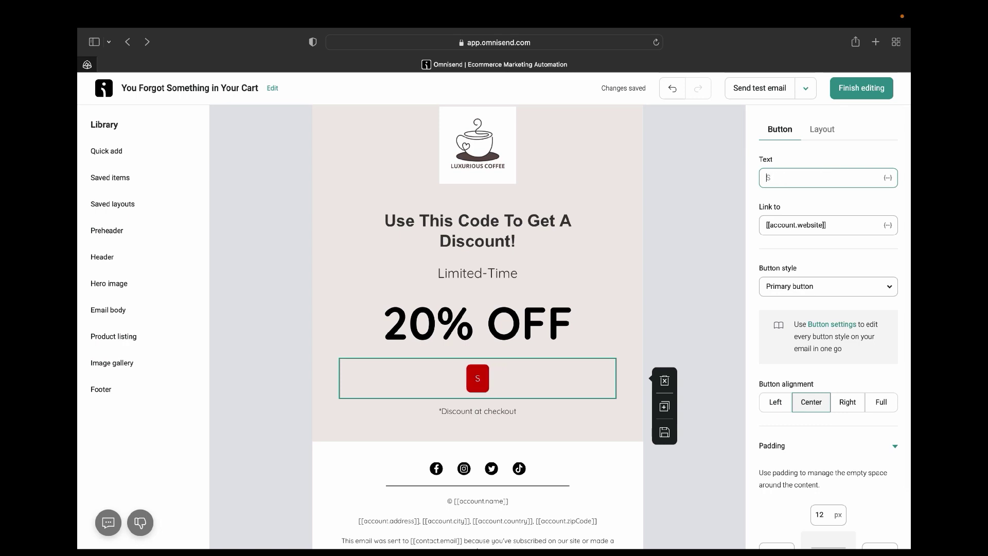
text(Buy Now)
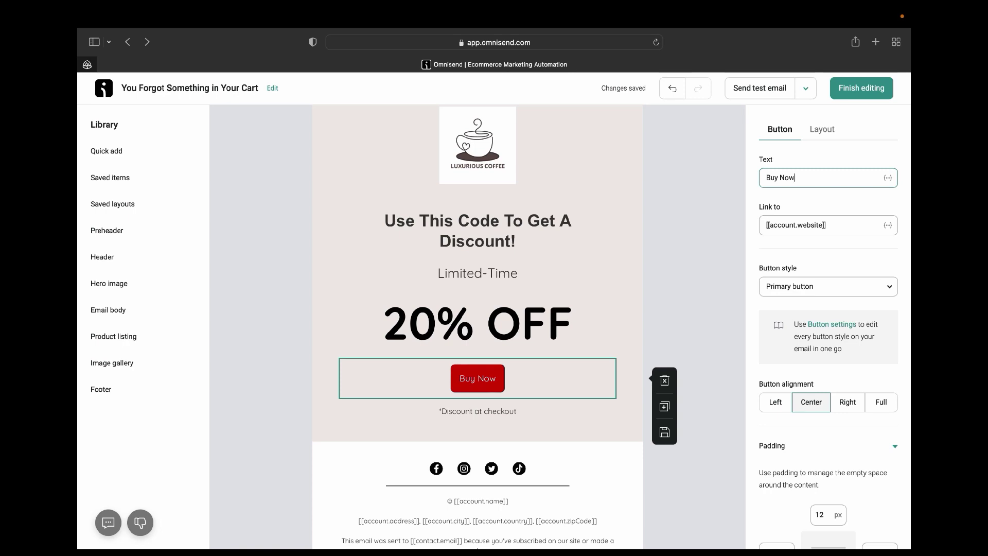
click(836, 228)
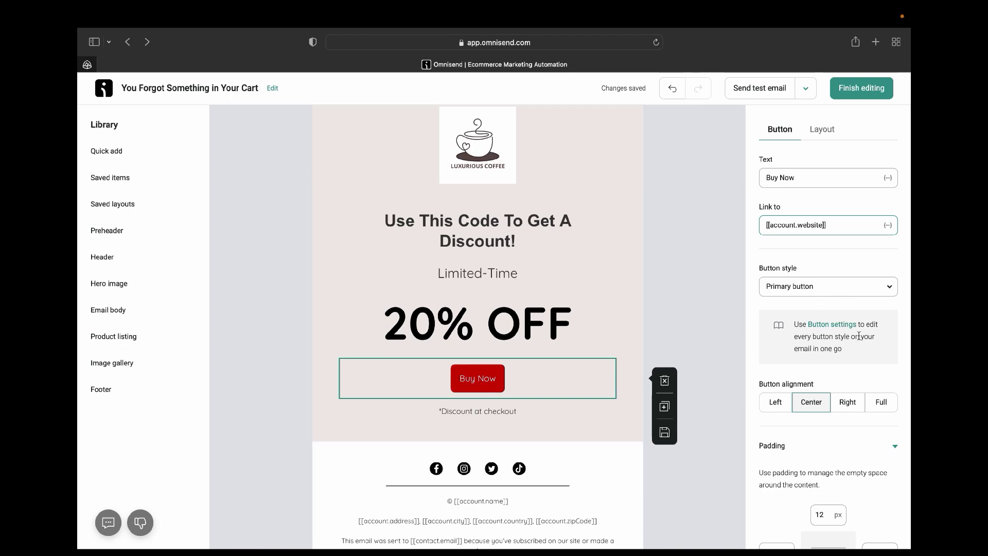
triple_click(854, 225)
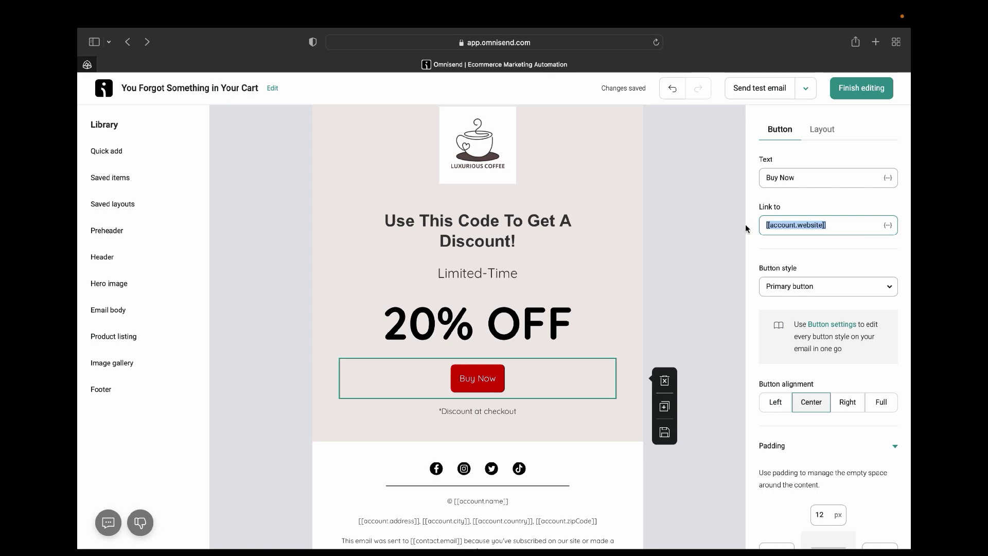
click(858, 228)
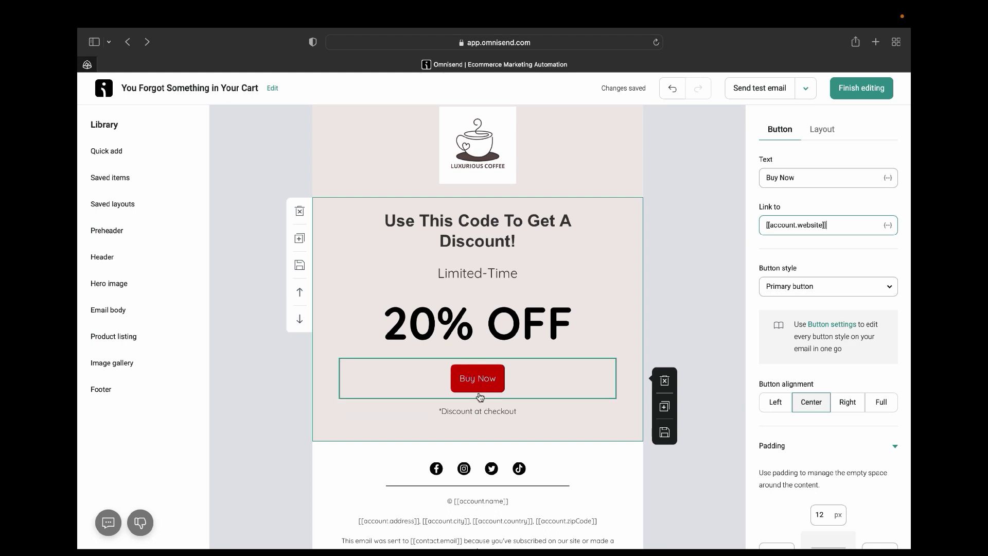
Try the secondary and tertiary button styles, then return to the red primary style.
scroll(825, 357, down, 3)
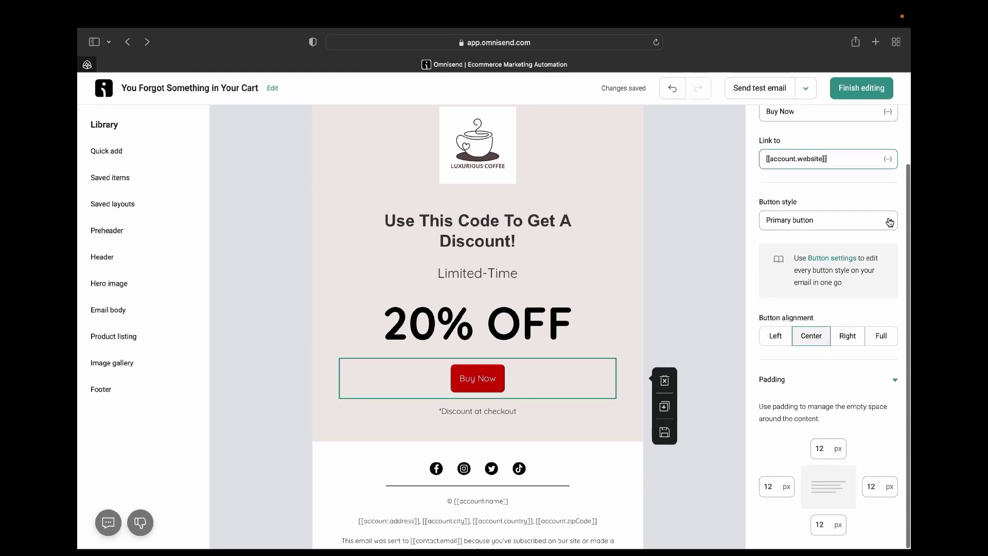
click(890, 222)
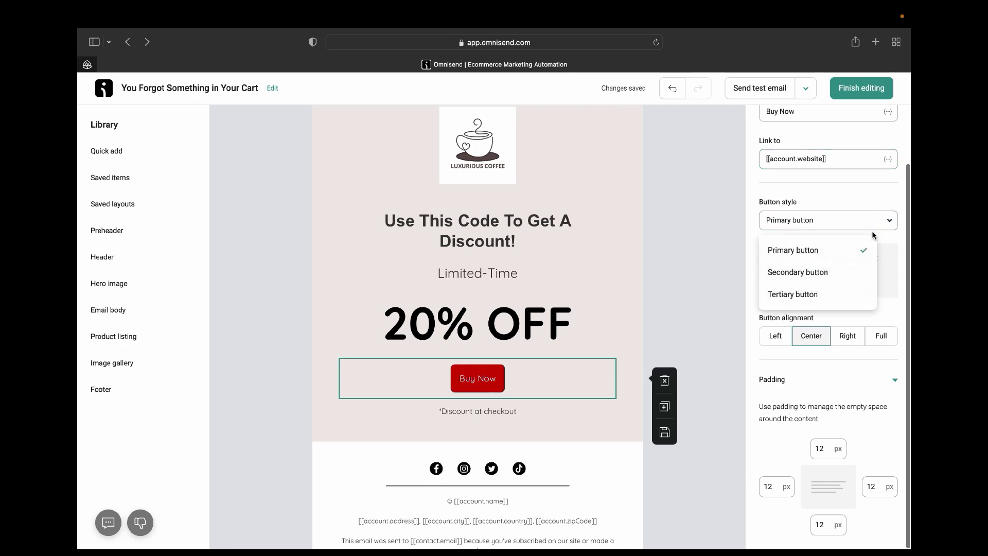
click(832, 273)
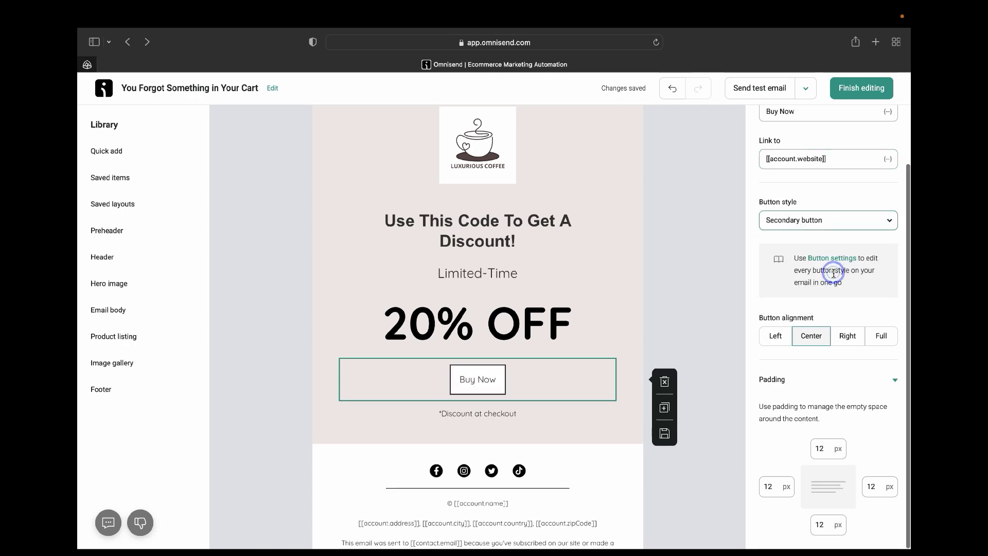
click(889, 220)
click(823, 294)
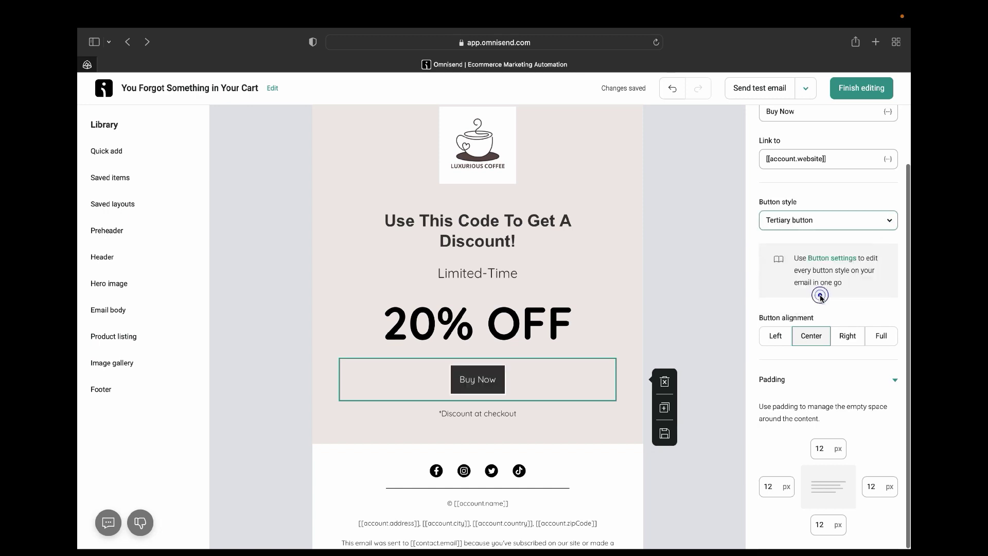
click(890, 220)
click(842, 250)
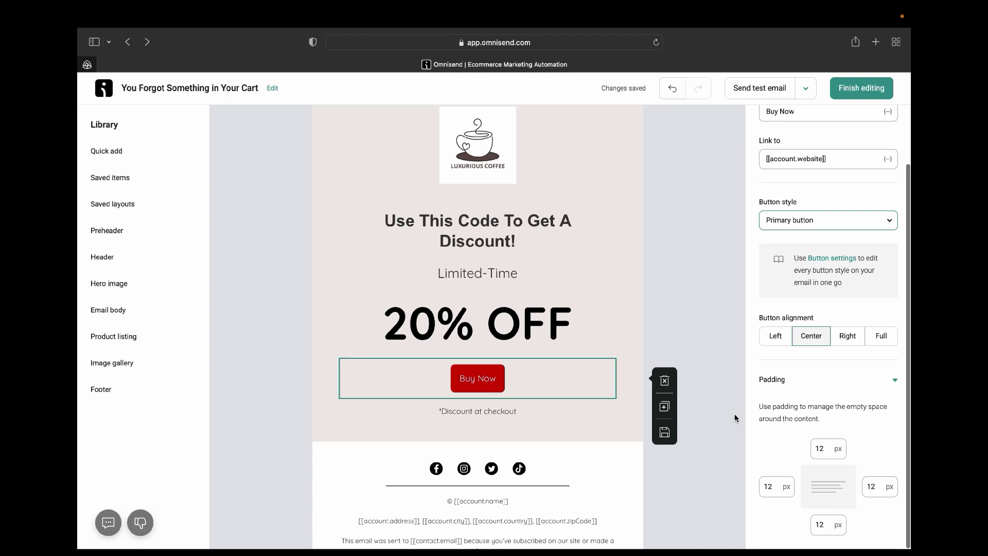
Test left, right and full-width alignment, then centre the Buy Now button.
click(778, 334)
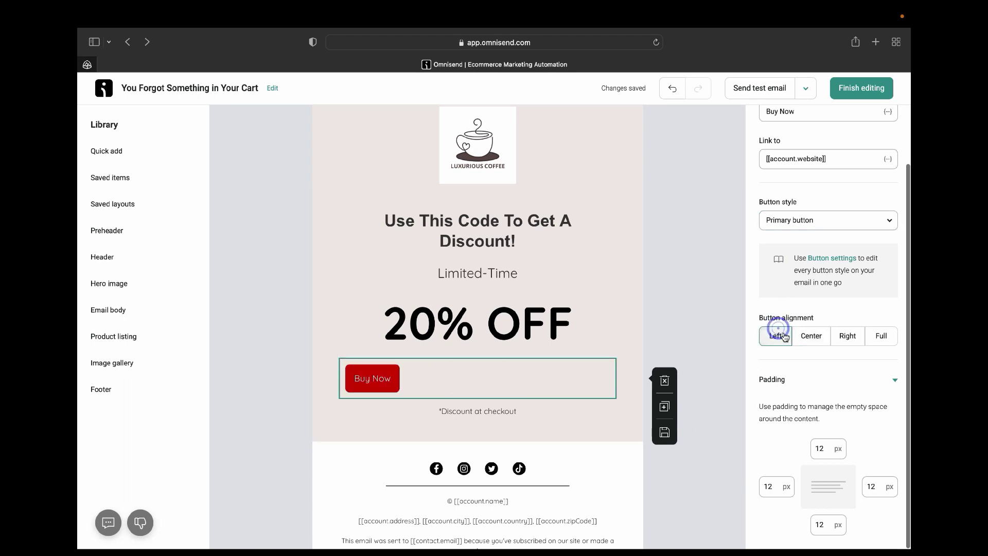
click(809, 343)
click(853, 343)
click(881, 340)
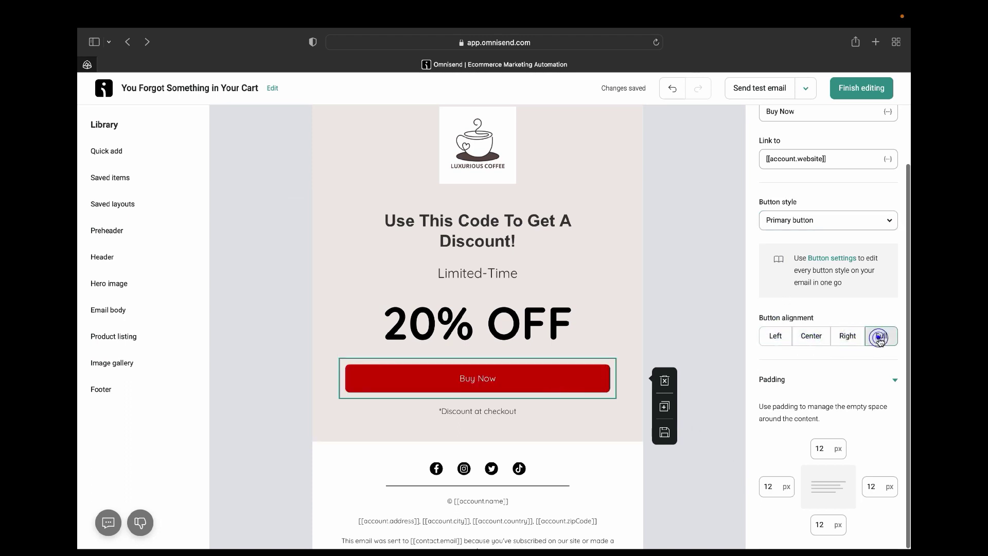
click(811, 337)
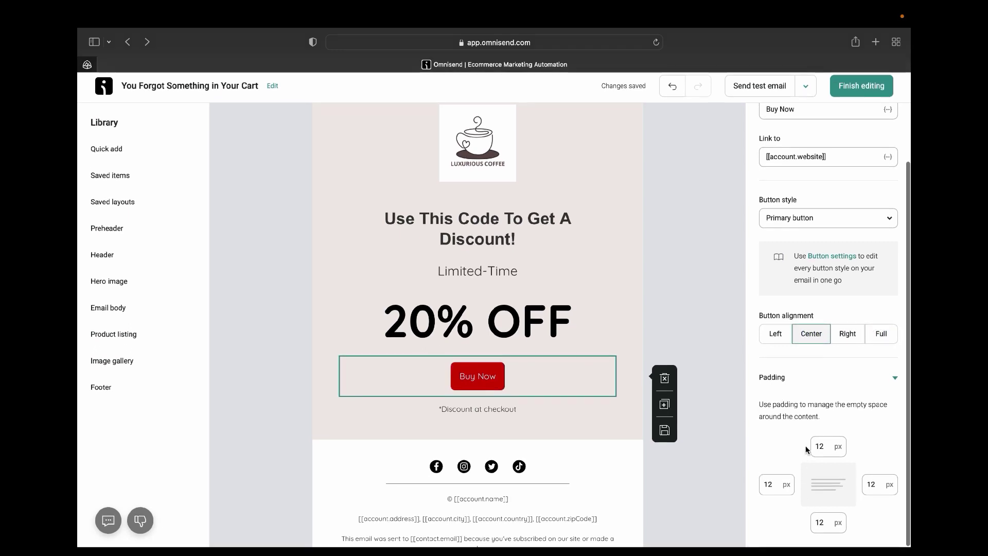
scroll(577, 443, down, 2)
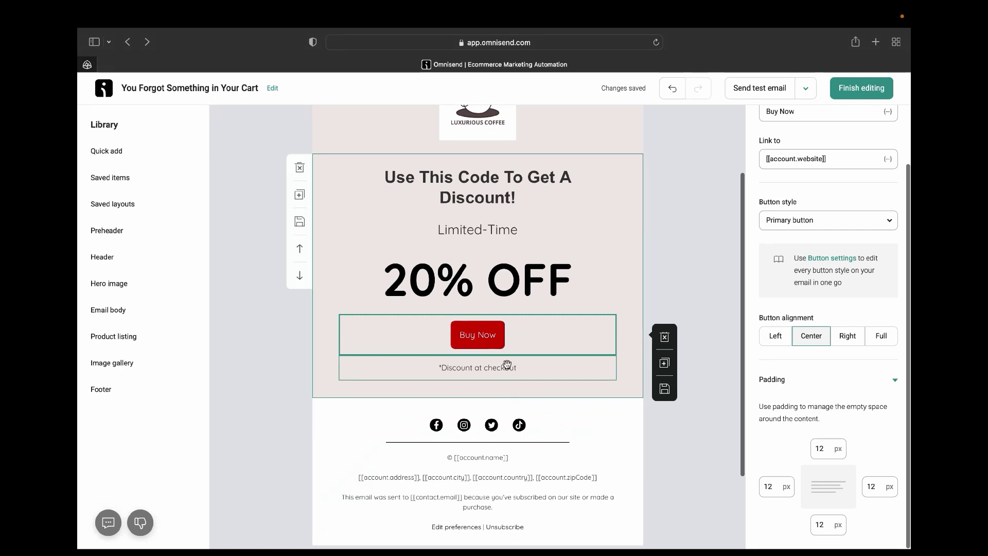
Select the '*Discount at checkout' note, then the footer's row of social icons.
click(495, 368)
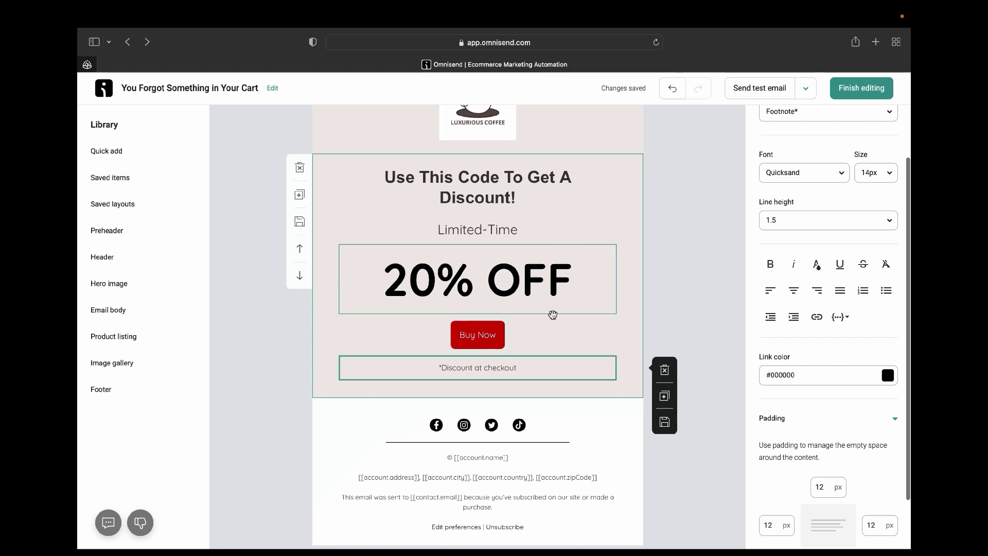
click(495, 432)
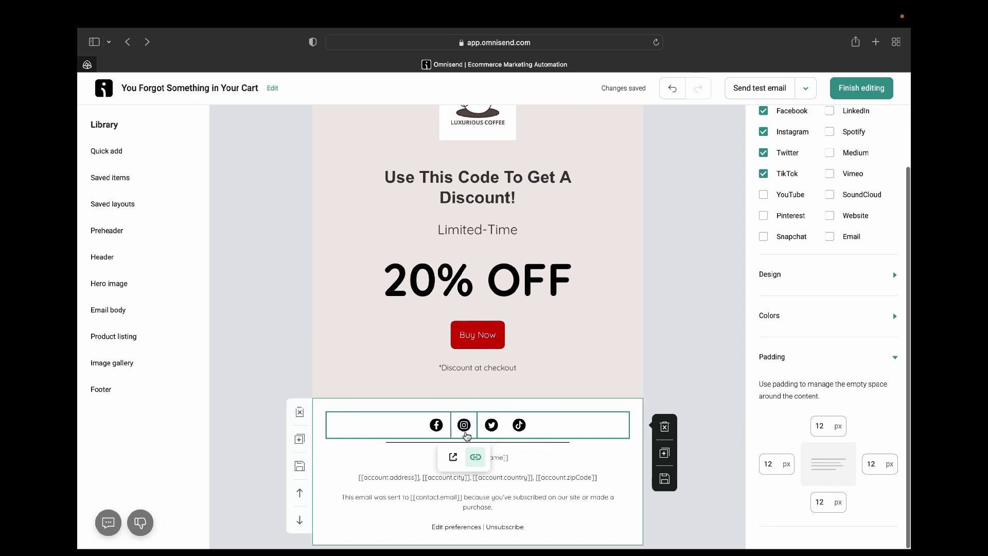
Check the link addresses behind the Instagram and Facebook footer icons.
click(475, 457)
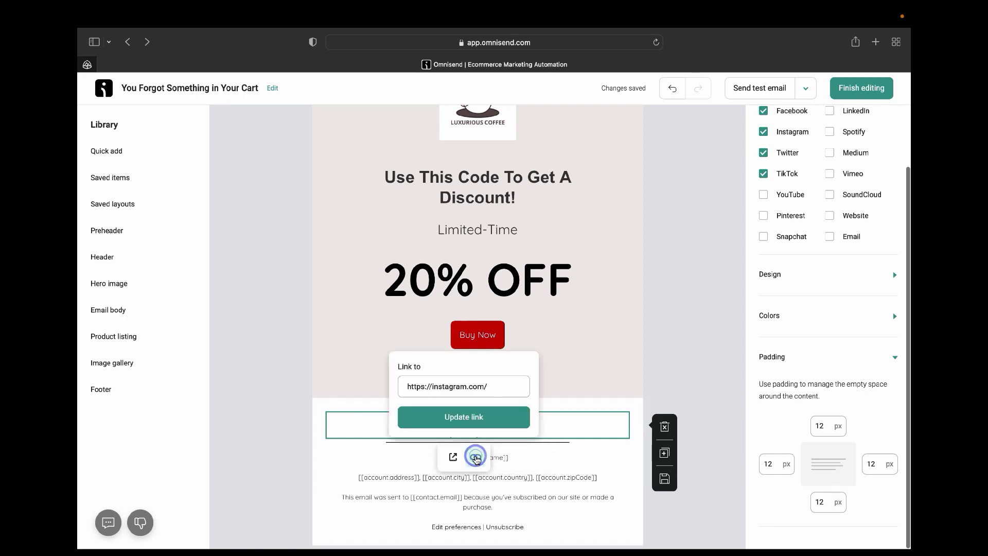
triple_click(489, 387)
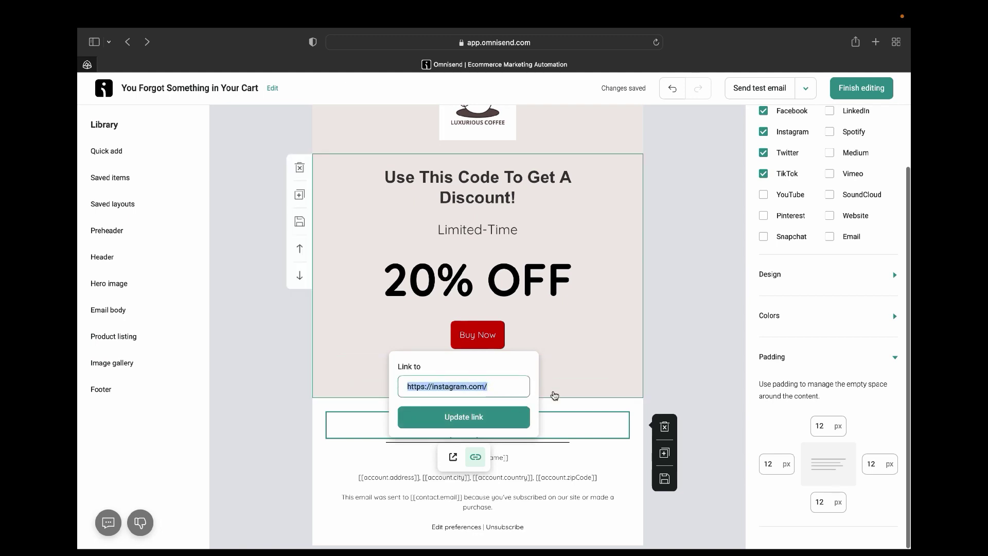
click(484, 420)
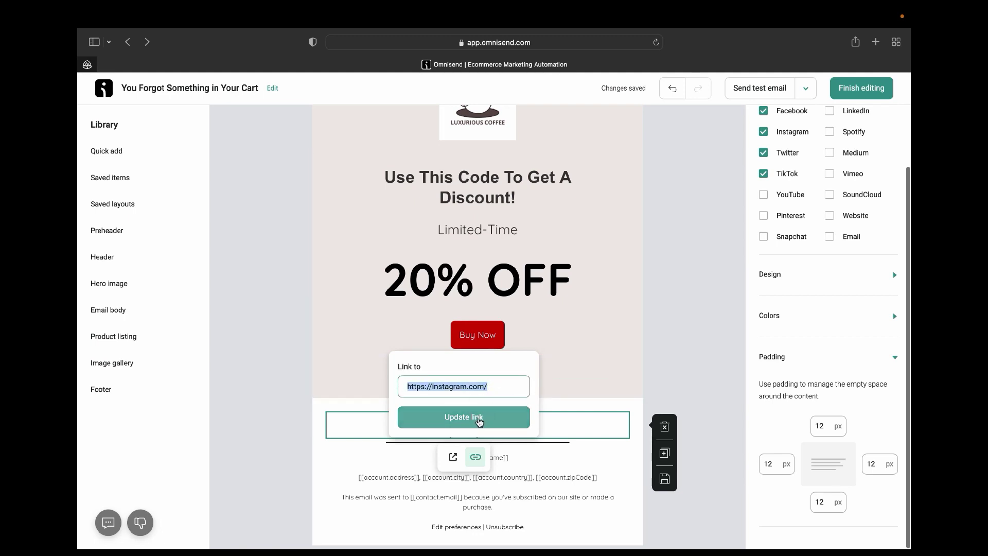
click(565, 383)
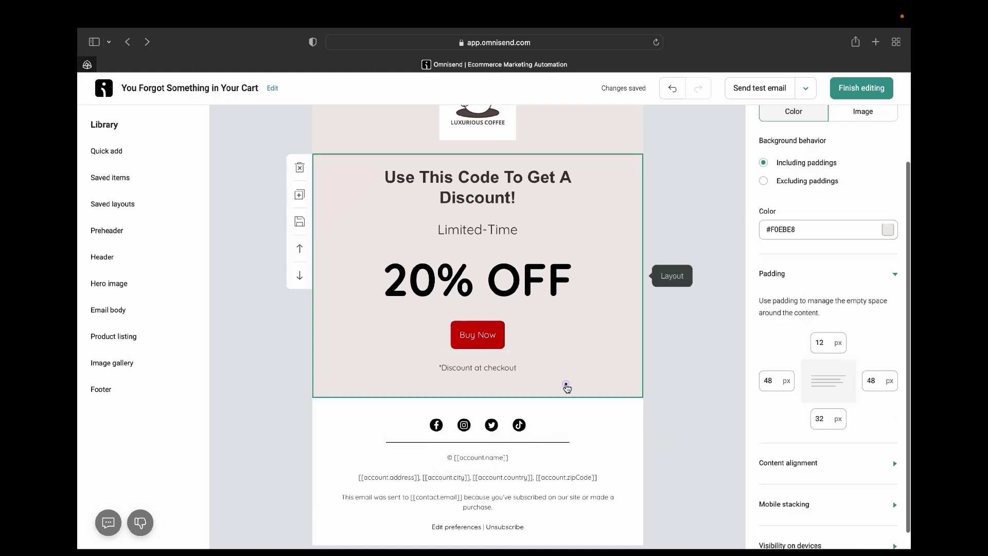
click(436, 431)
click(448, 457)
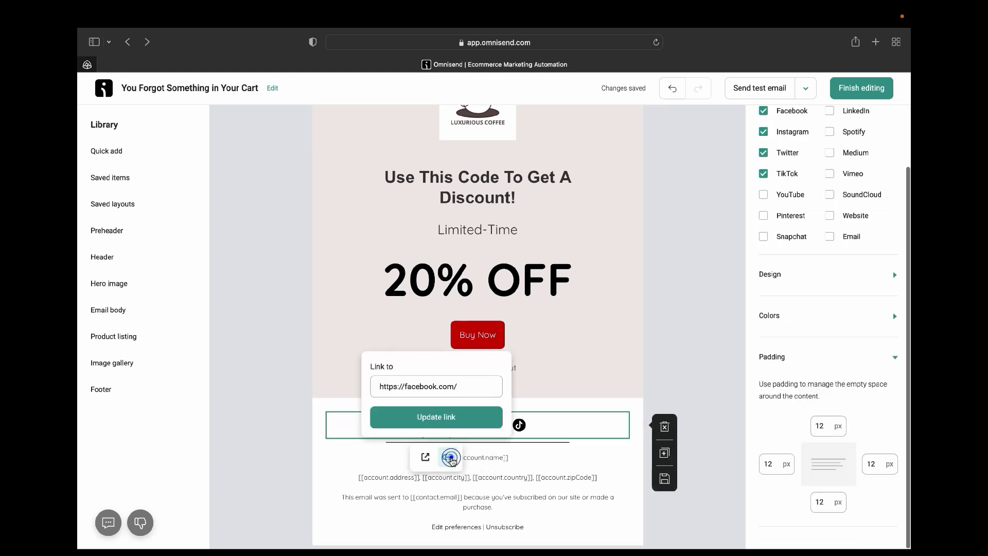
click(585, 394)
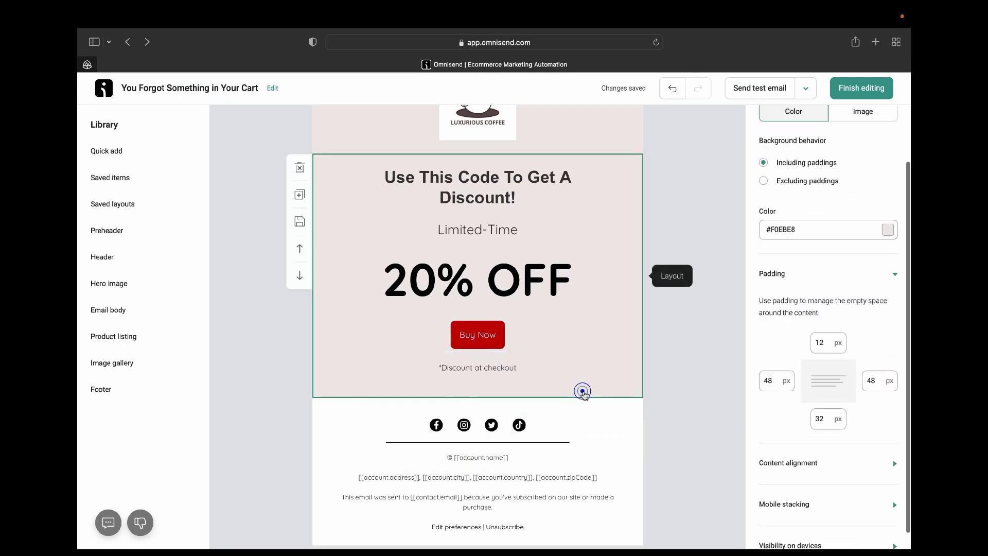
Test the Twitter and Instagram icon links in new tabs, then select the discount block.
click(491, 426)
click(480, 457)
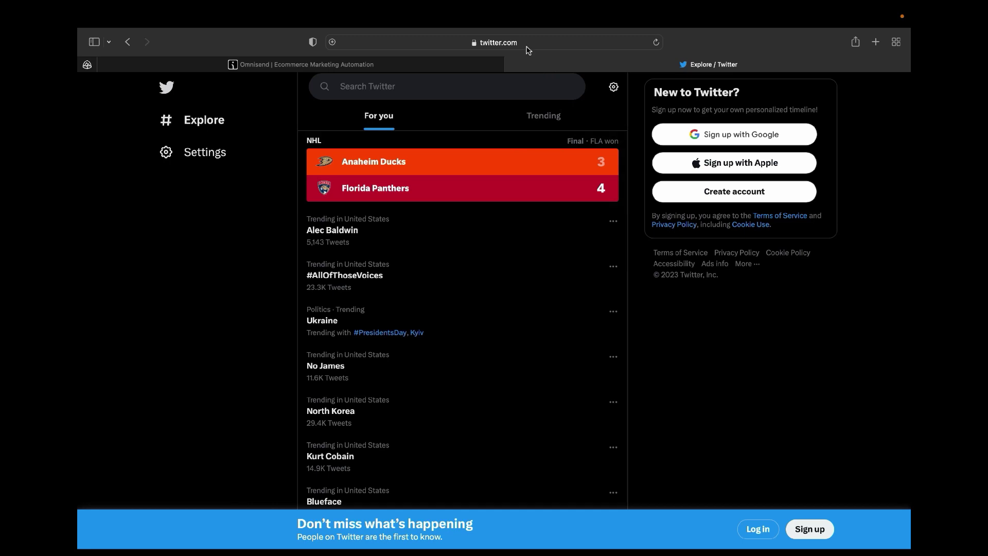
click(513, 65)
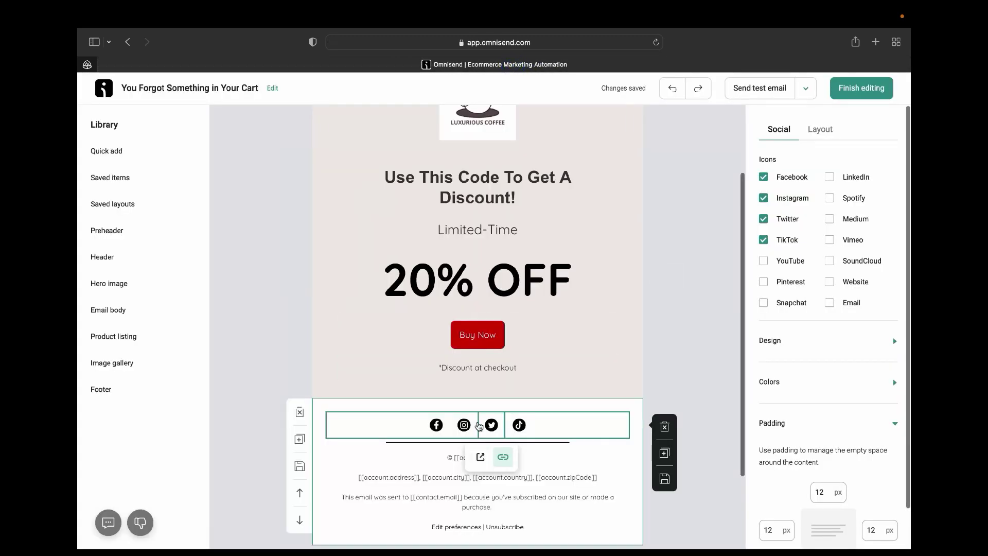
click(464, 425)
click(456, 457)
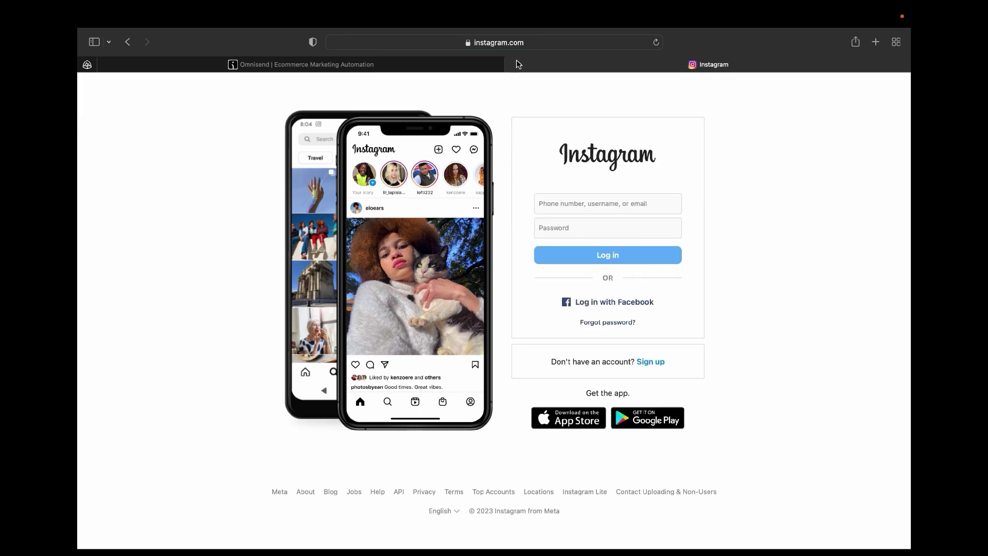
click(512, 65)
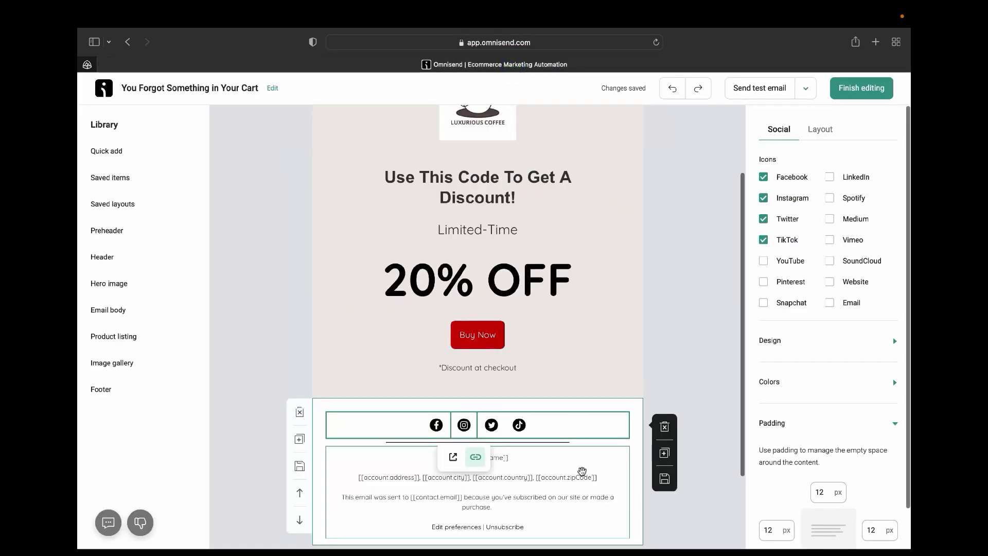
click(629, 373)
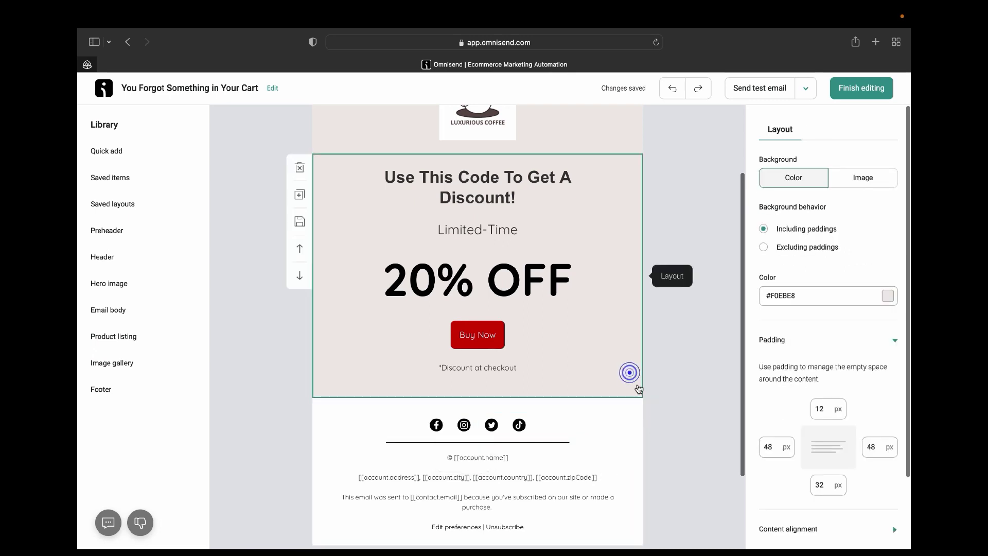
scroll(561, 480, down, 2)
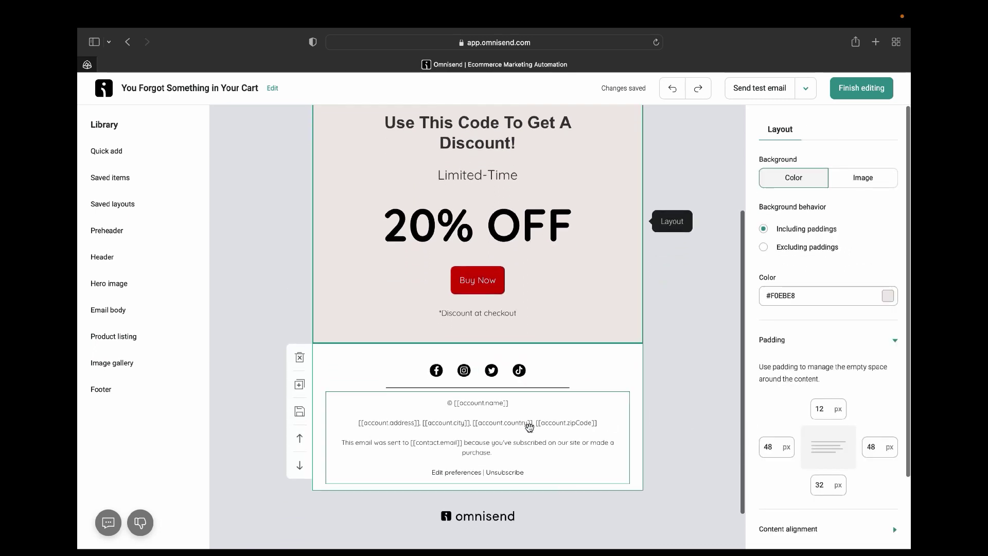
Centre-align the footer's legal text block.
click(529, 427)
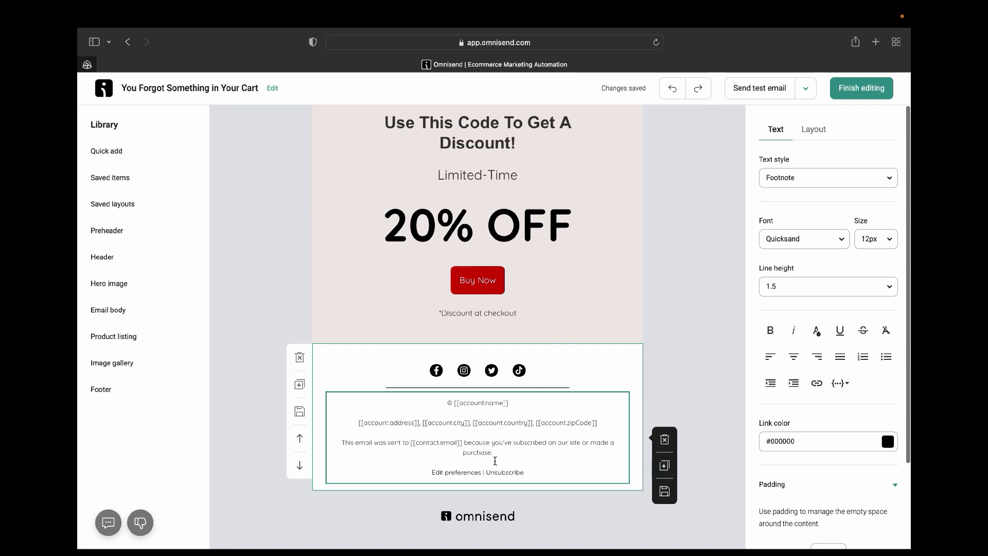
scroll(495, 461, down, 1)
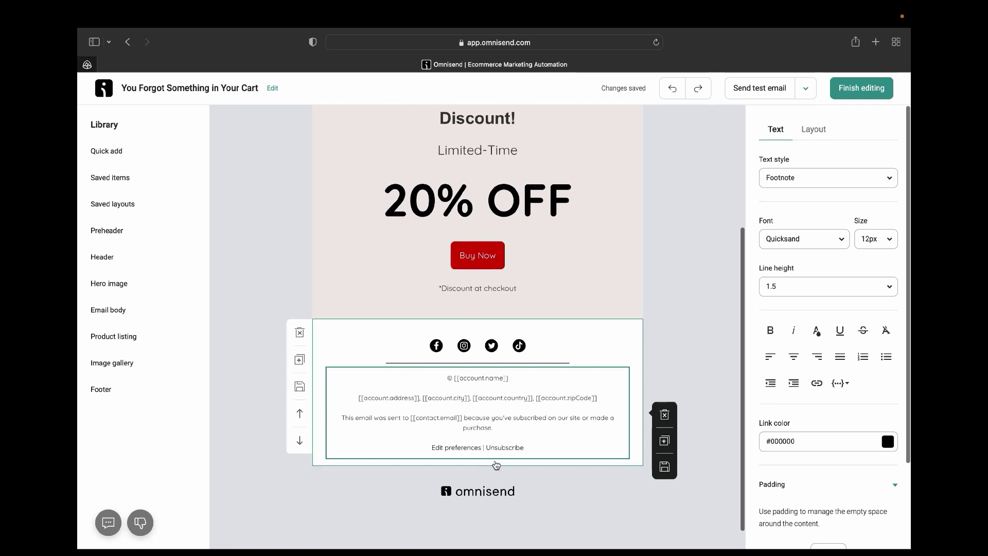
click(540, 404)
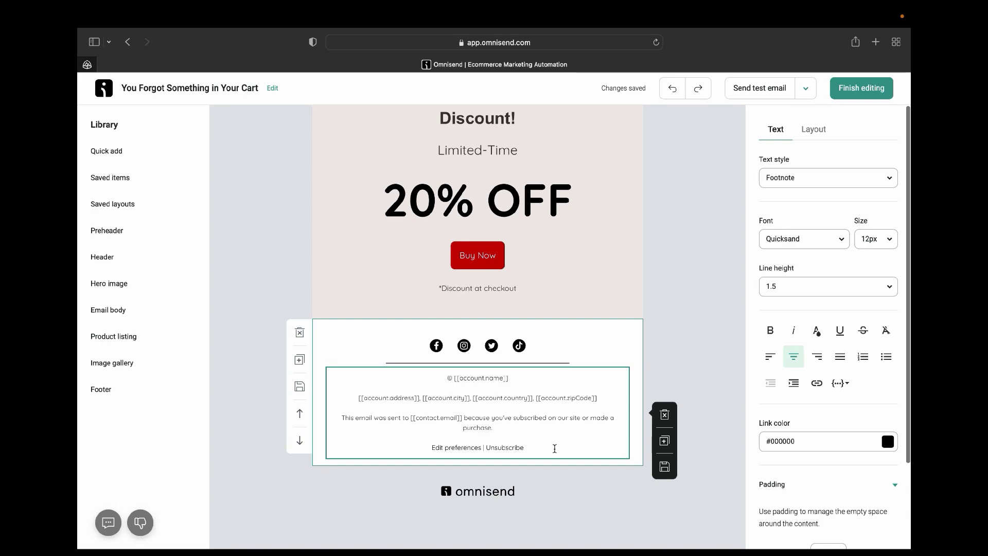
Scroll through the whole email to review it from logo to footer.
scroll(620, 340, up, 5)
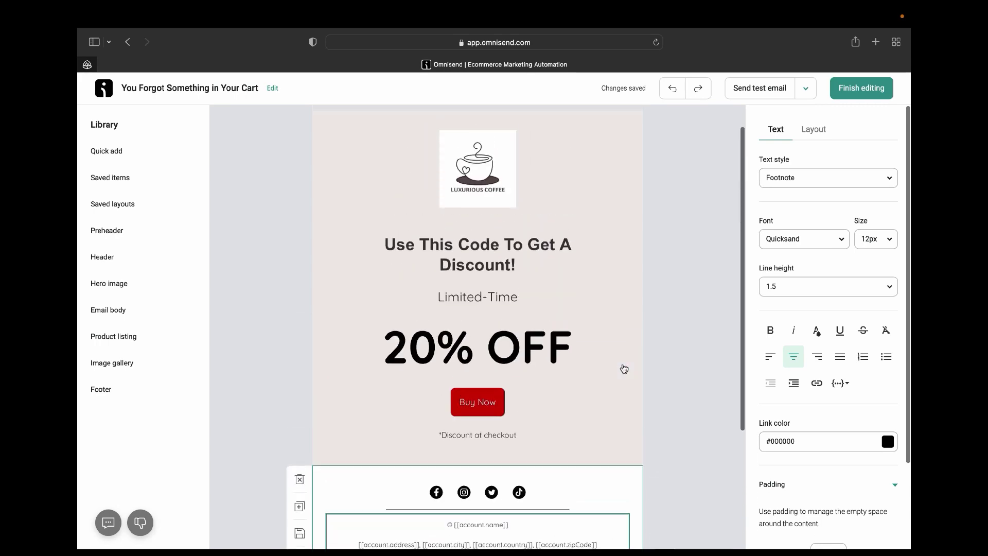
scroll(623, 368, down, 5)
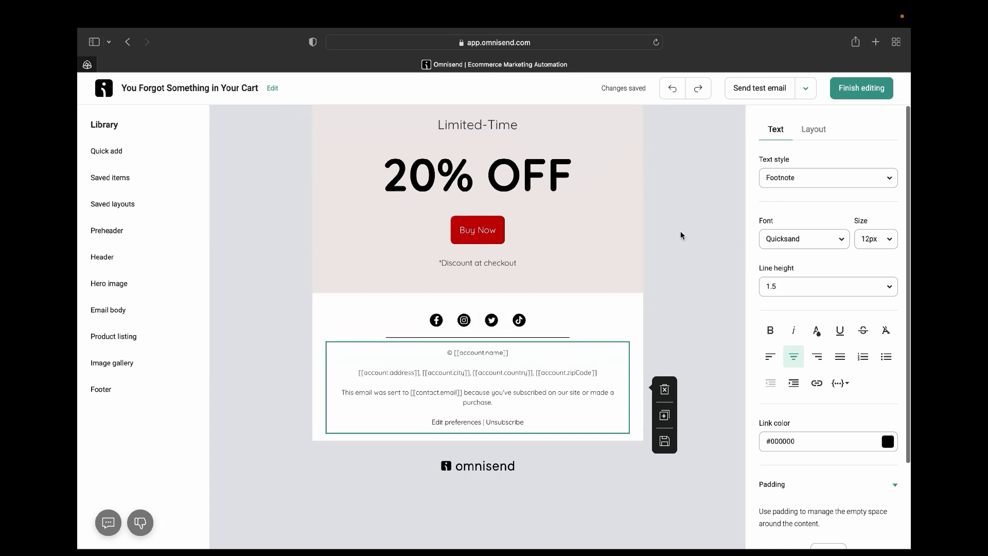
scroll(680, 233, up, 5)
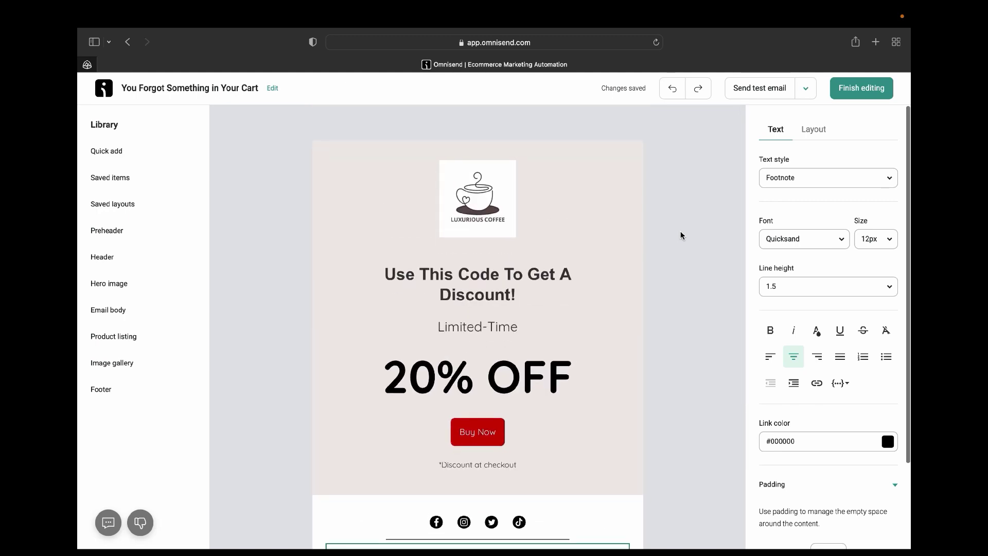
scroll(601, 327, down, 5)
scroll(602, 329, up, 5)
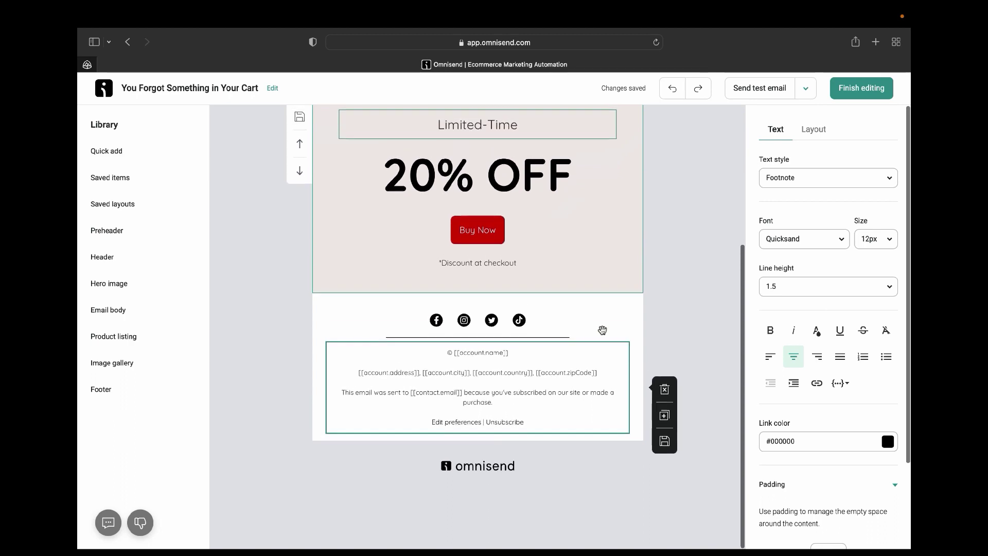
scroll(602, 330, down, 1)
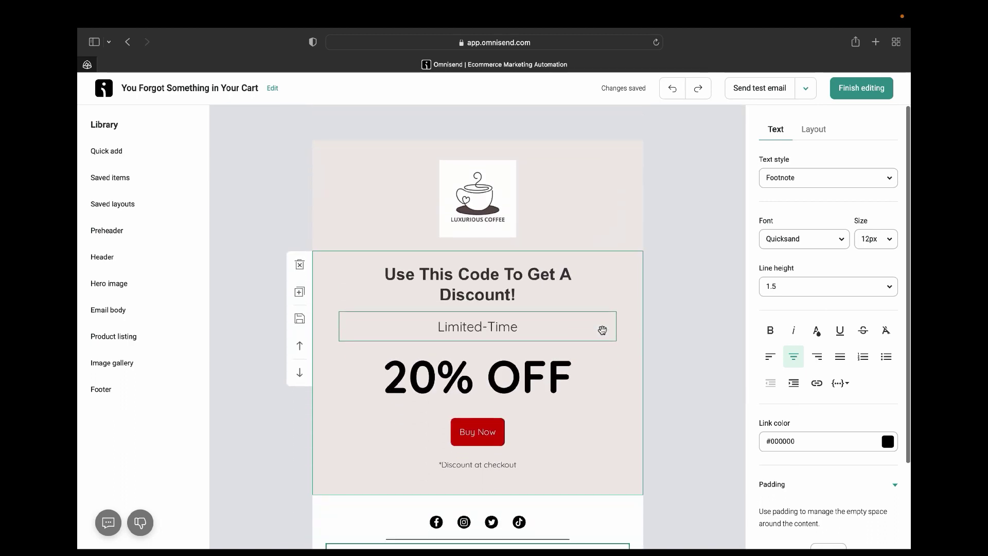
Finish editing and on the Recipients step choose 'Let me choose segments'.
click(856, 90)
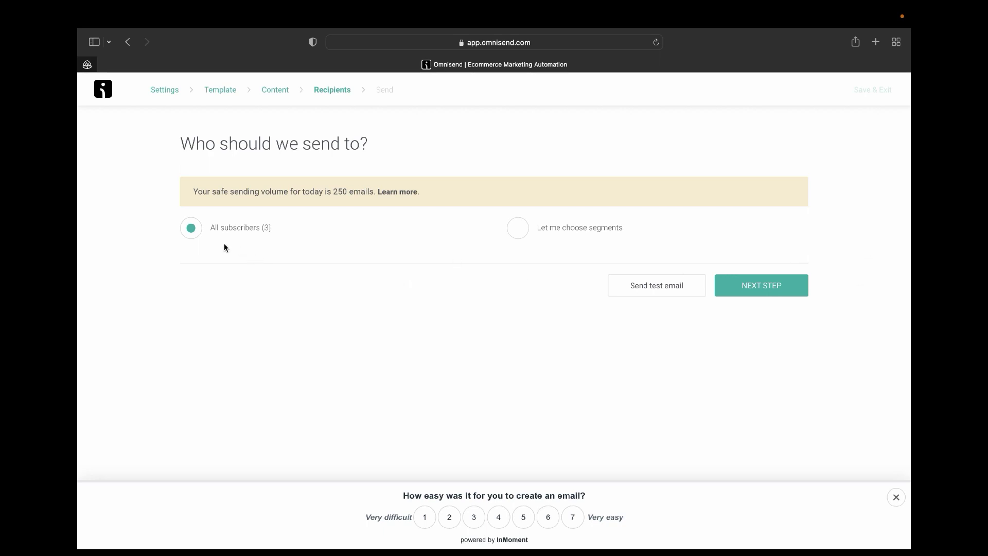
click(185, 233)
click(522, 238)
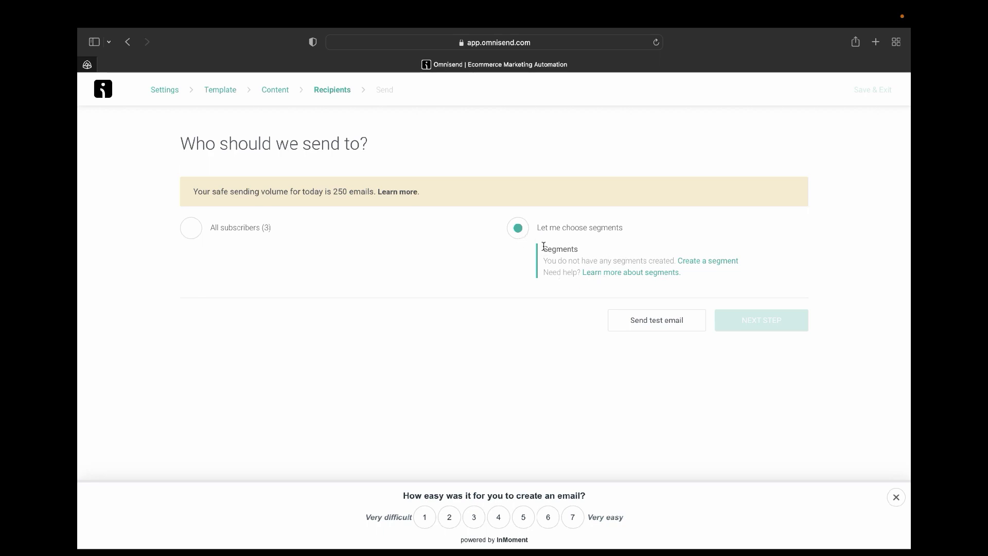
Go to segment creation and browse the contact list, ticking one contact.
click(712, 265)
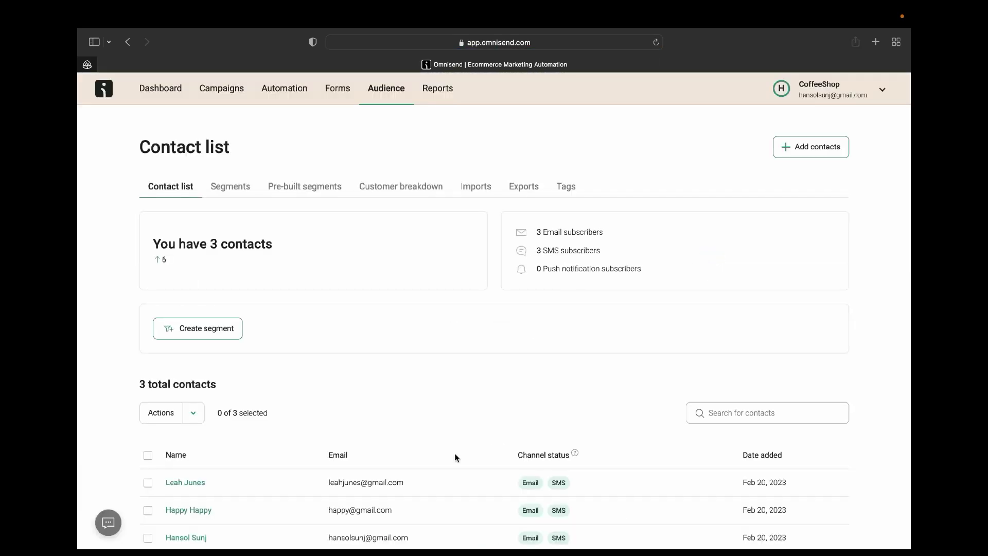
scroll(455, 458, down, 2)
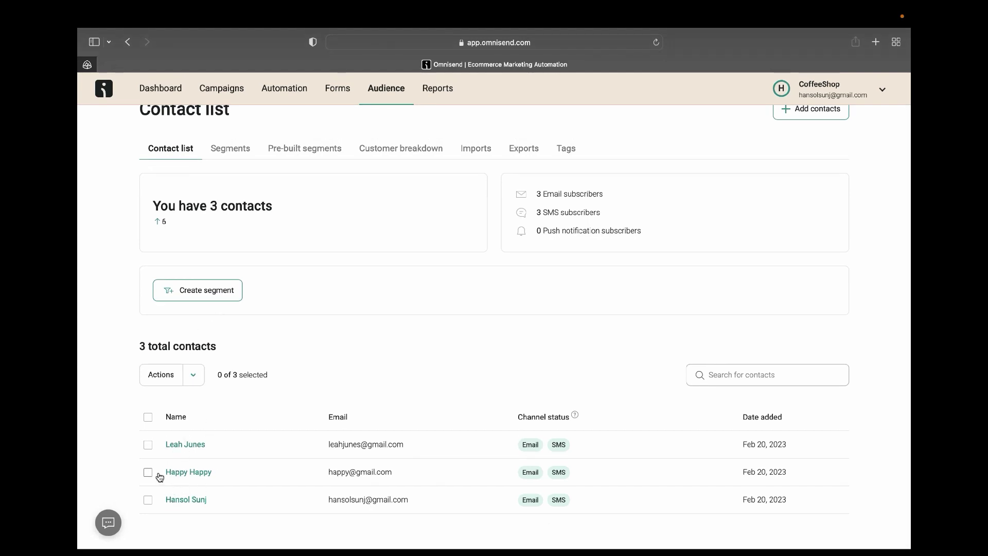
click(148, 499)
scroll(696, 317, up, 2)
scroll(696, 318, down, 3)
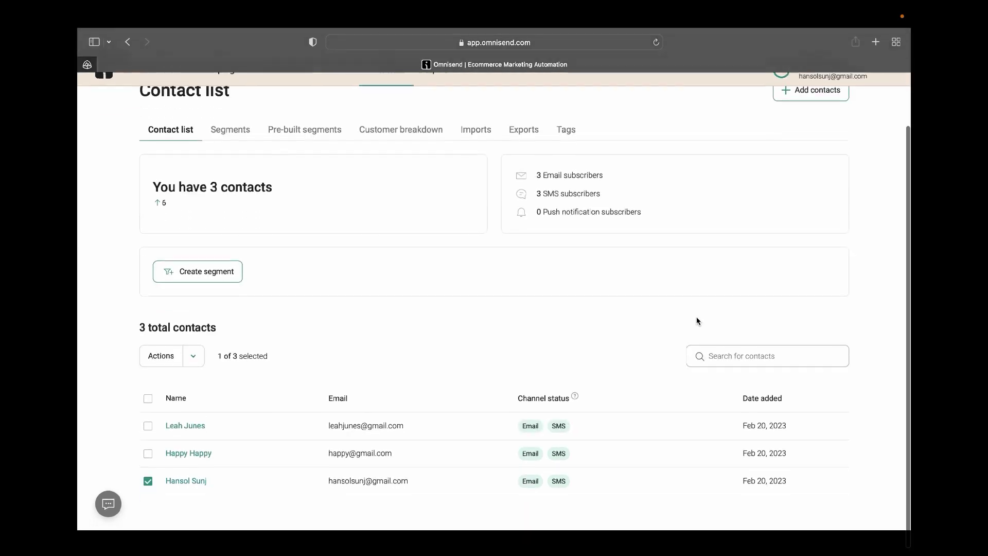
Build a Subscription status filter for Email subscribers, remove the duplicate condition, then name and save it.
click(198, 332)
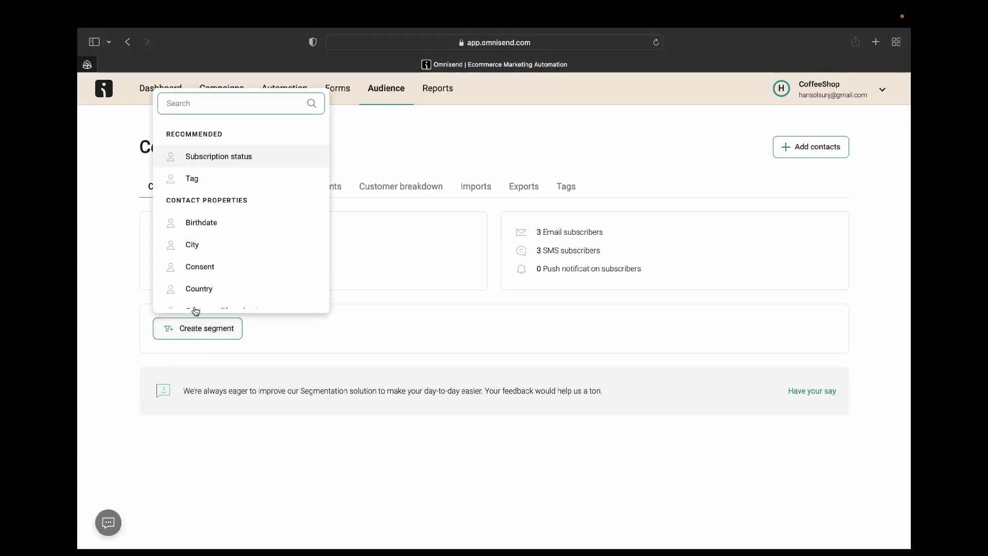
click(216, 155)
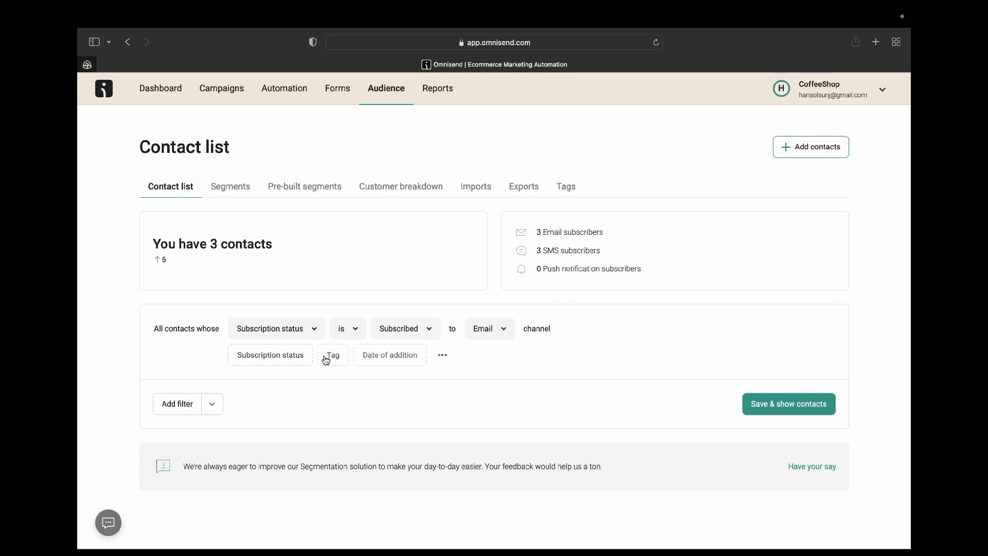
click(280, 359)
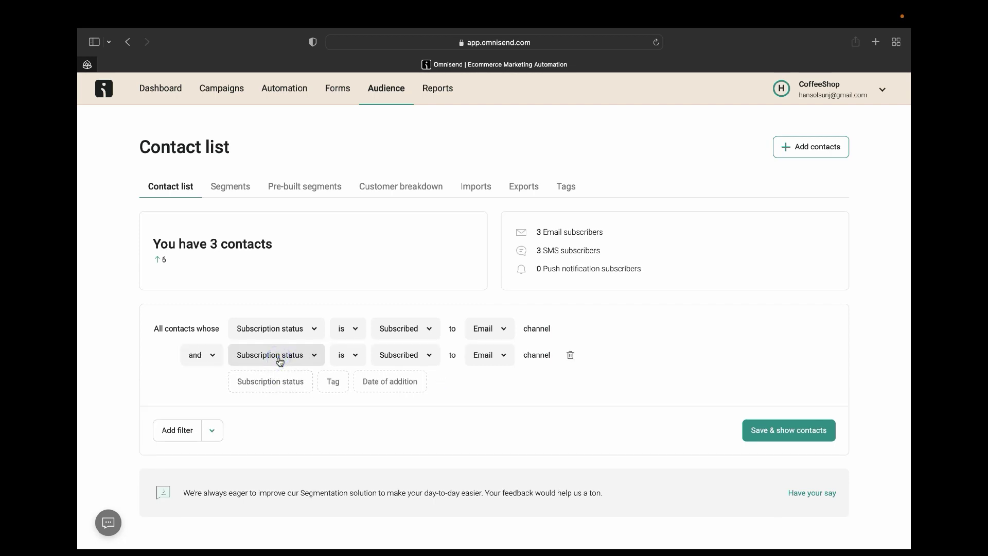
click(570, 356)
click(767, 403)
text(hanso)
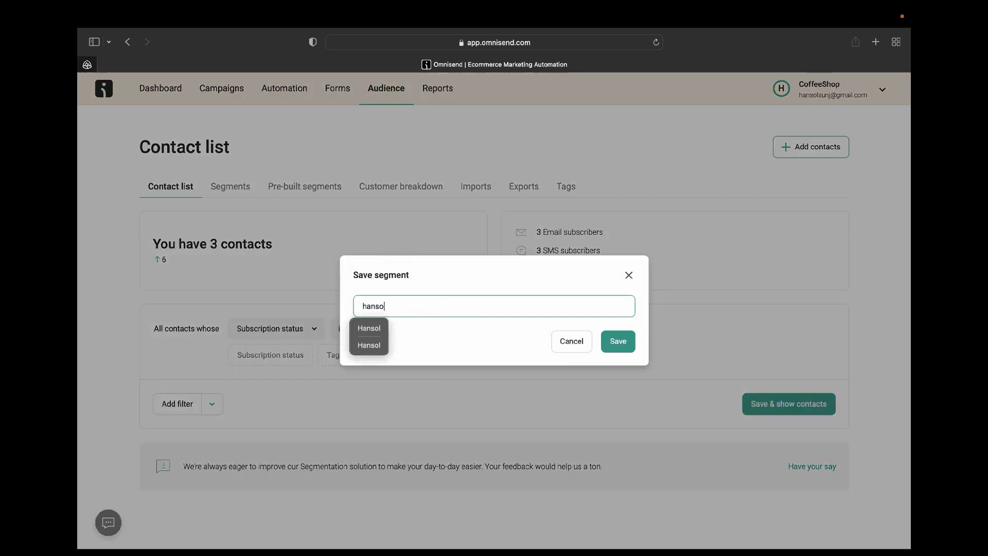
text(l)
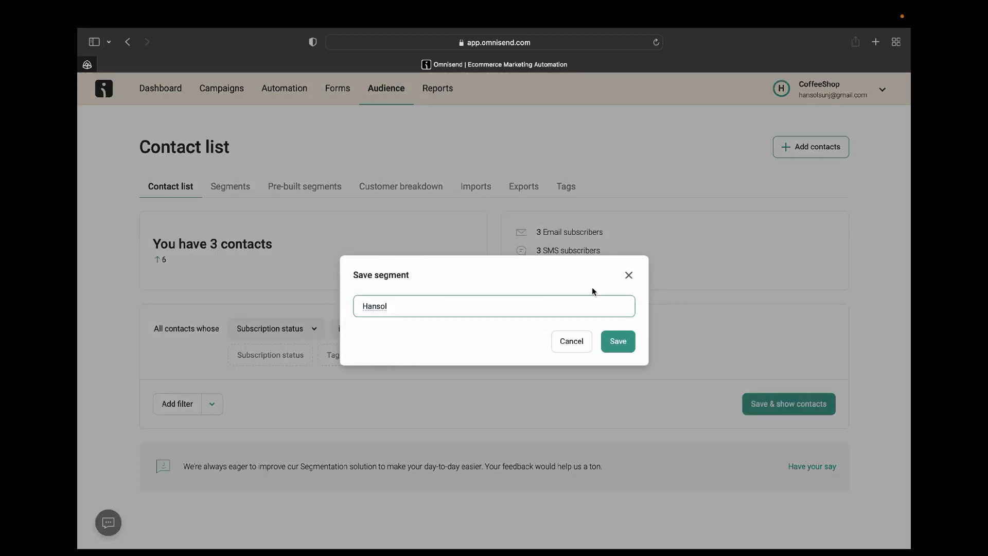
click(629, 341)
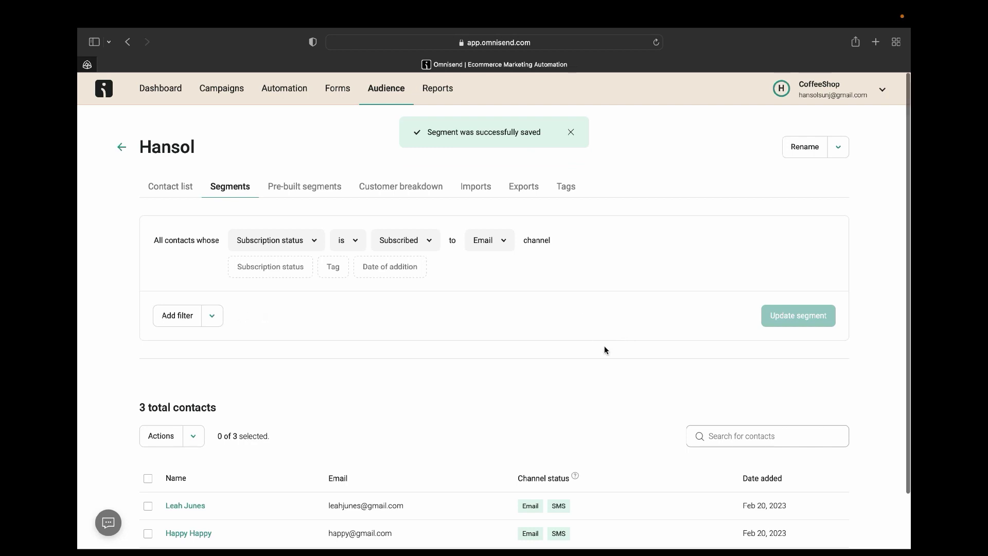
click(211, 89)
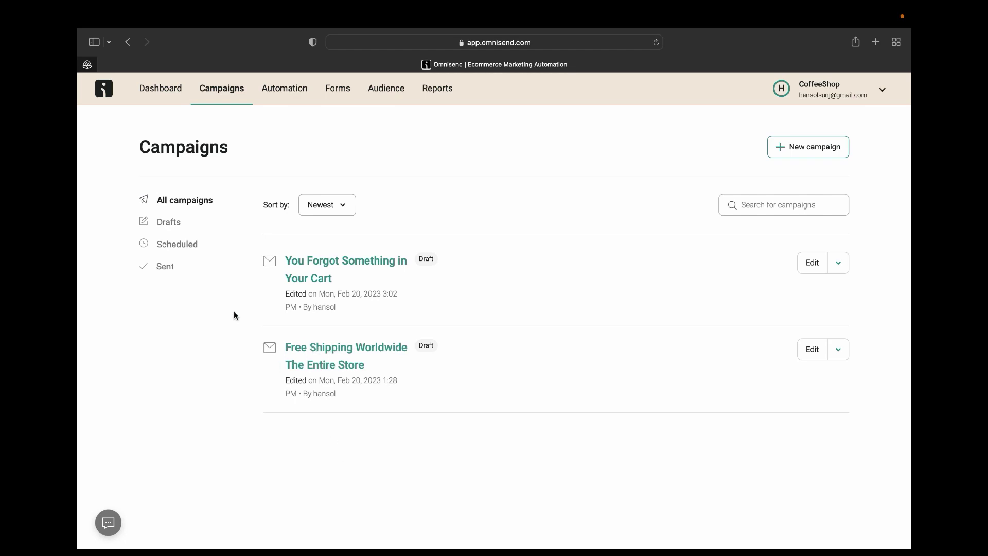
click(319, 265)
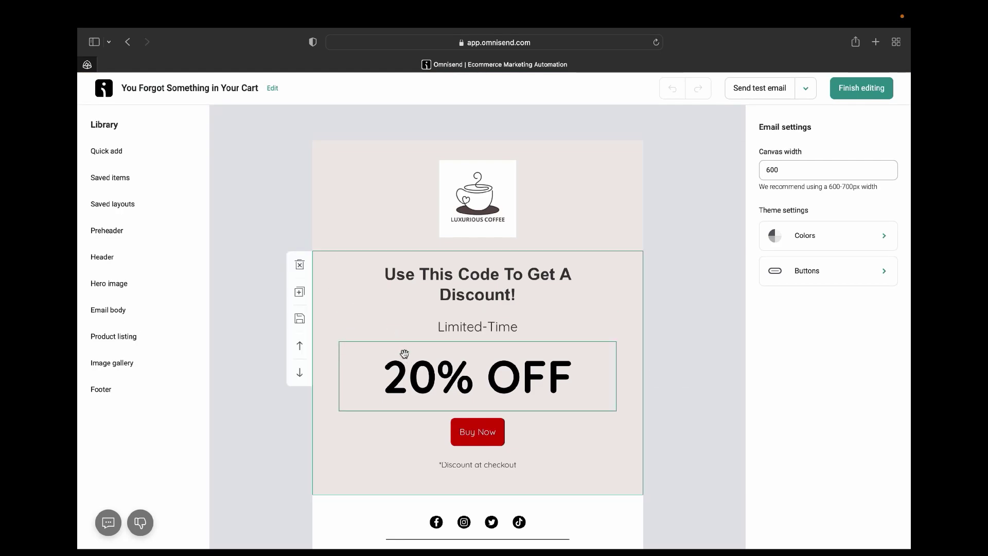
scroll(404, 354, down, 5)
scroll(406, 358, up, 6)
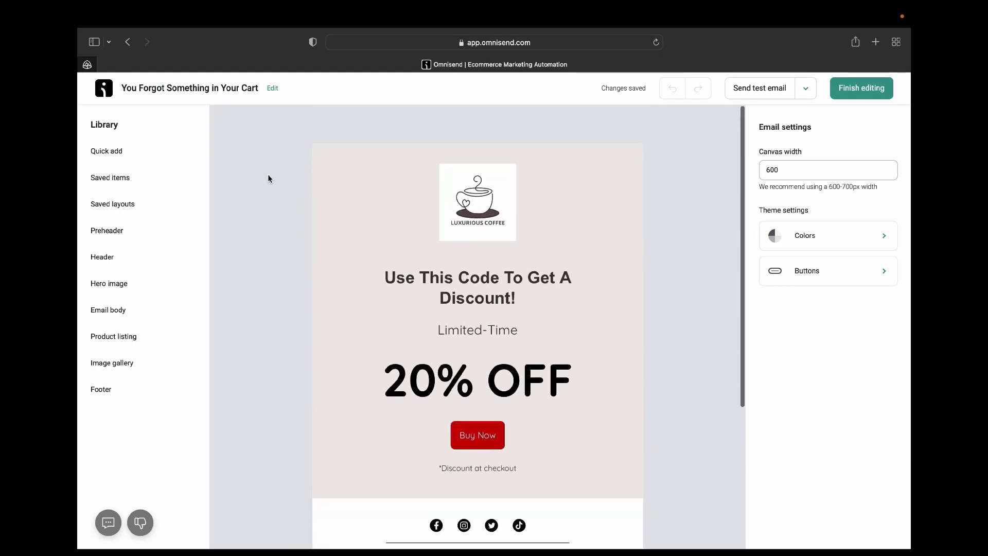
click(127, 41)
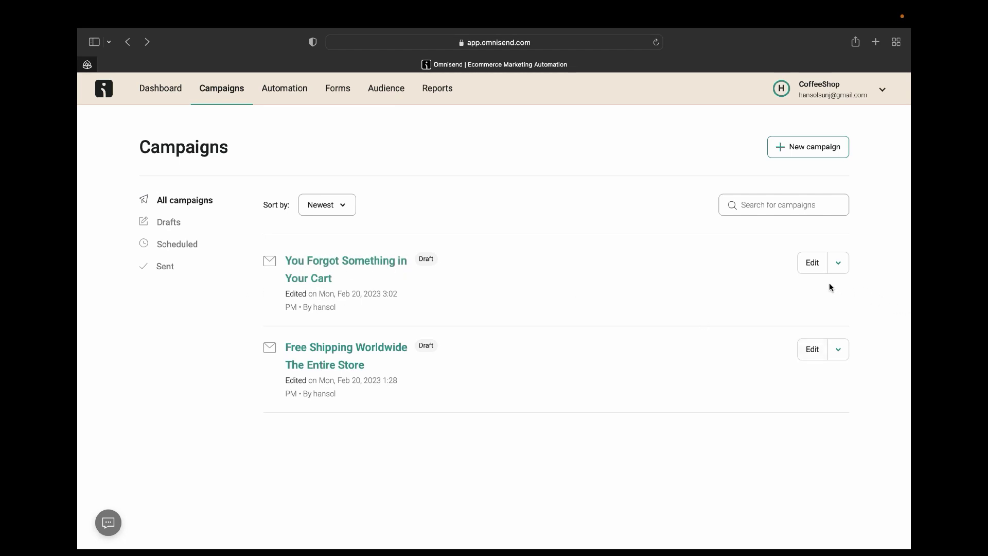
click(815, 264)
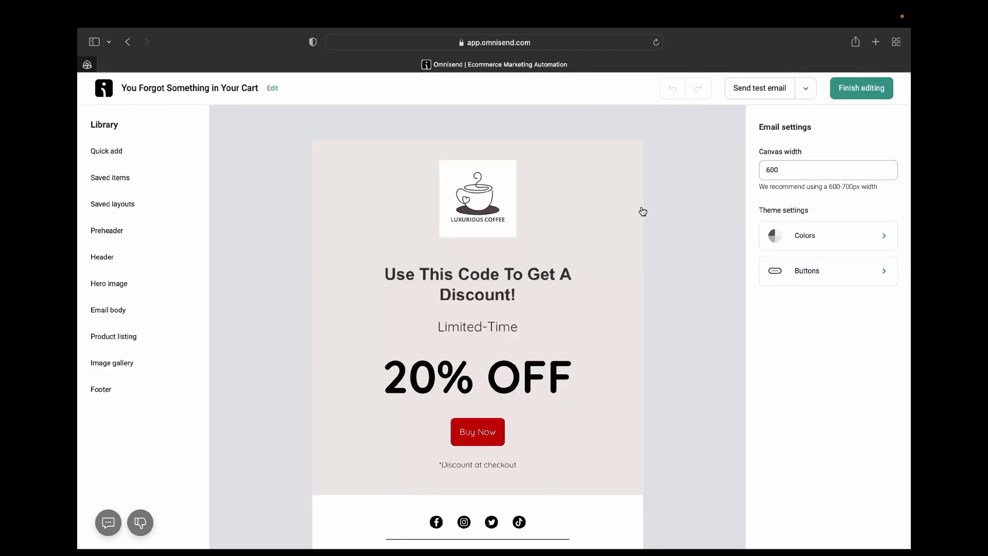
scroll(636, 255, down, 5)
scroll(636, 256, up, 5)
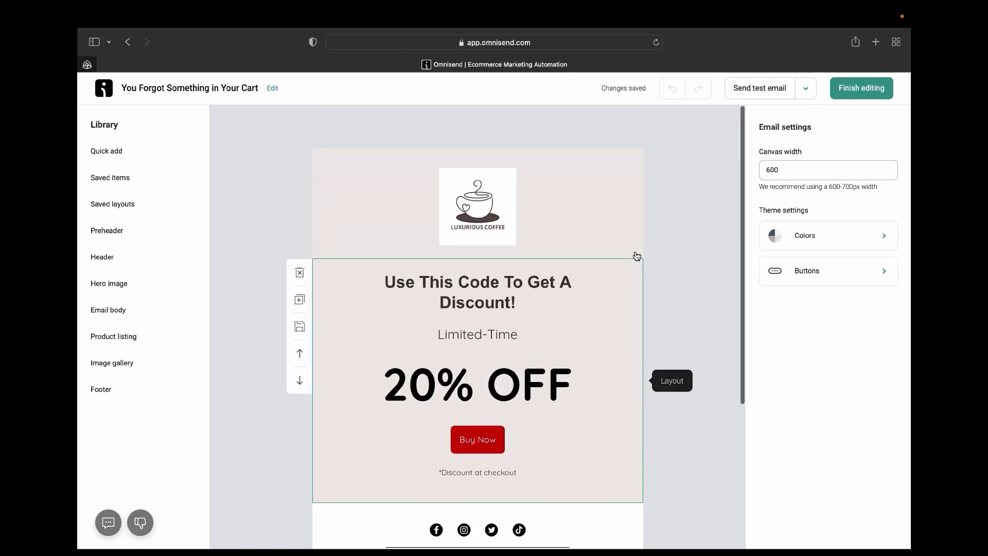
click(128, 42)
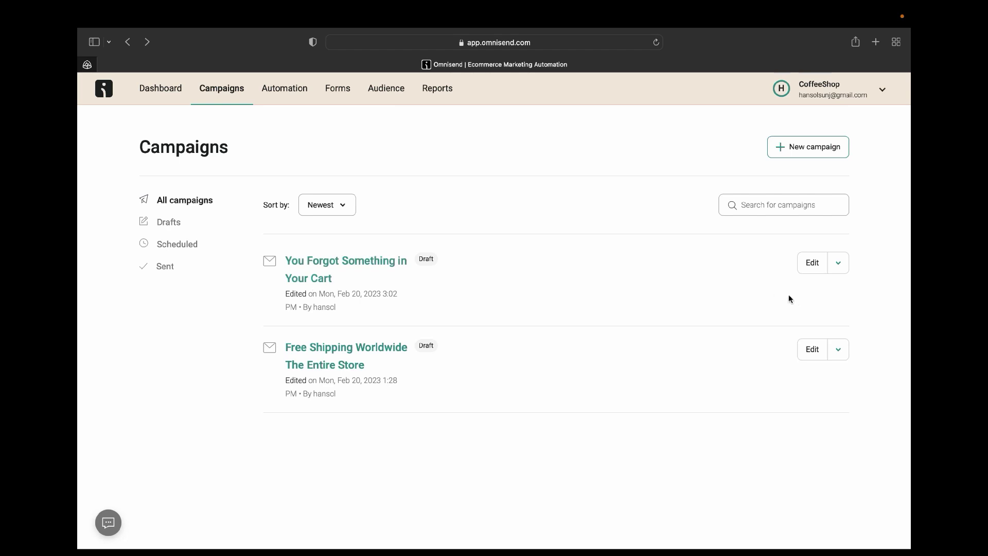
click(839, 268)
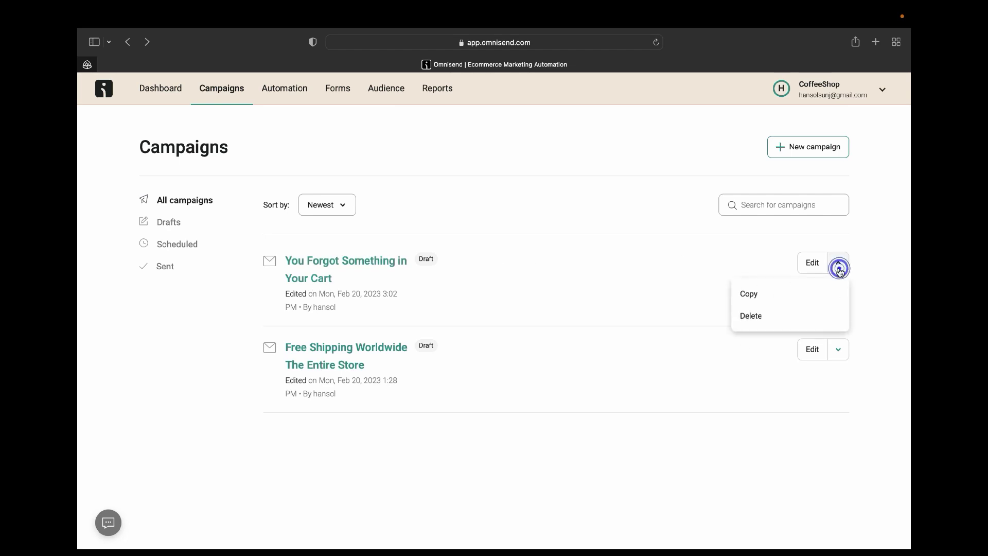
click(536, 279)
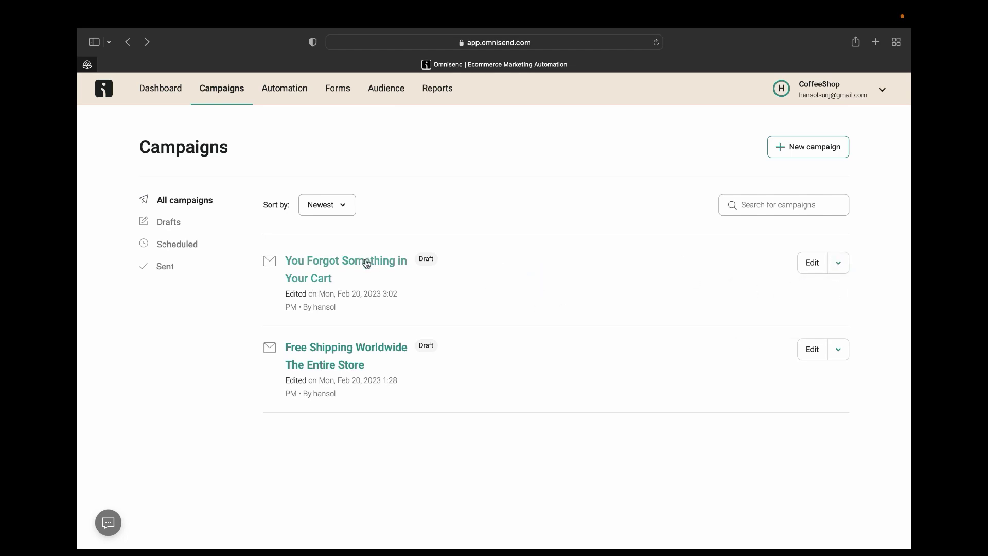
click(367, 264)
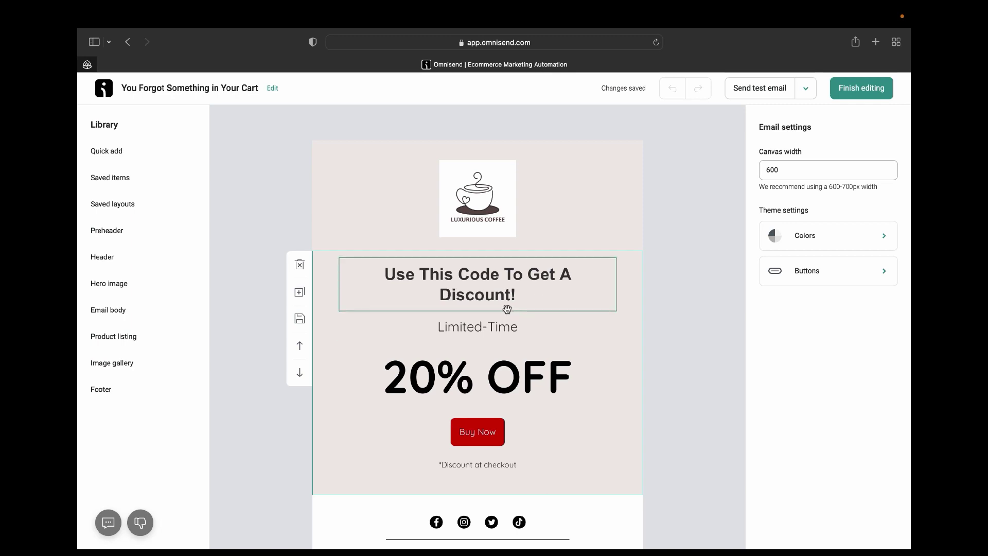
scroll(509, 340, down, 1)
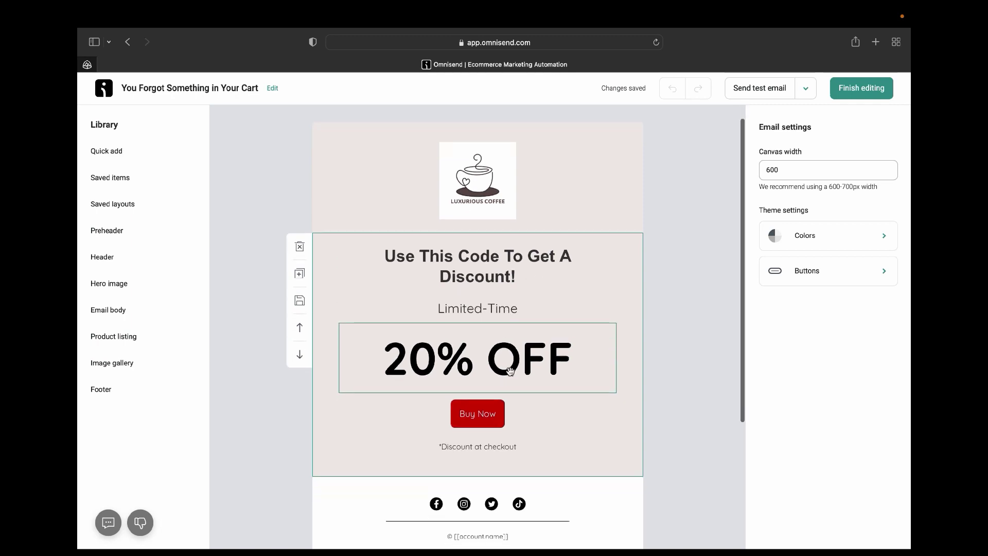
scroll(509, 373, down, 3)
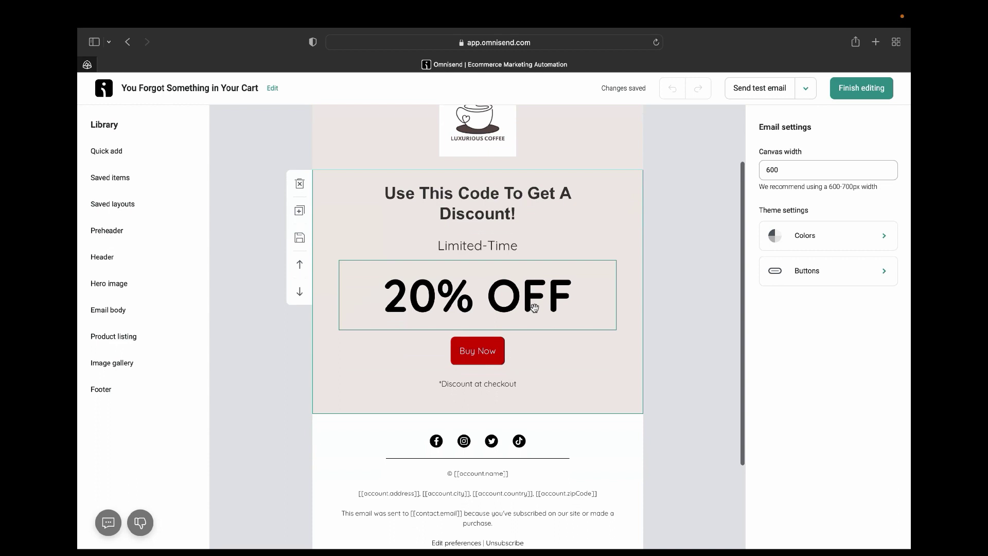
click(479, 359)
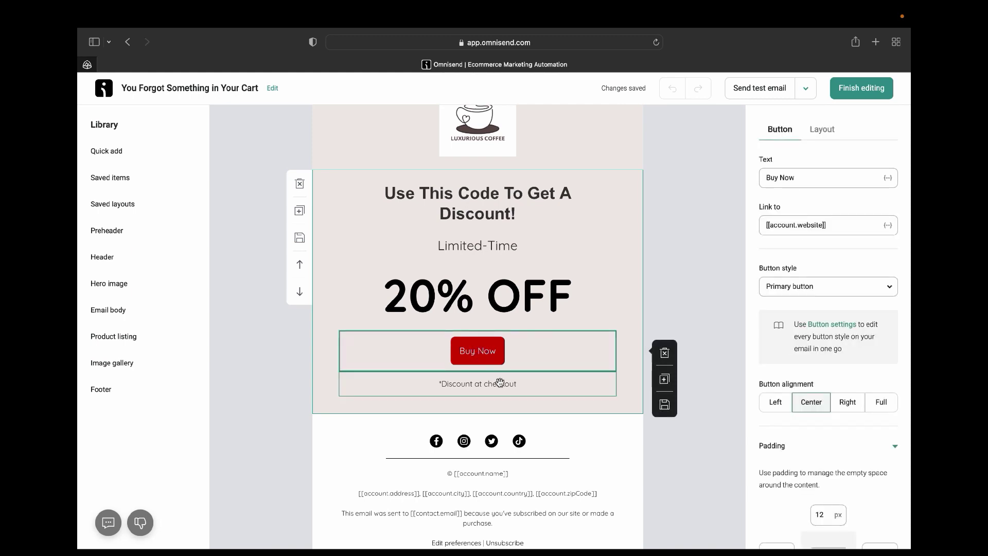
click(637, 311)
scroll(586, 429, down, 4)
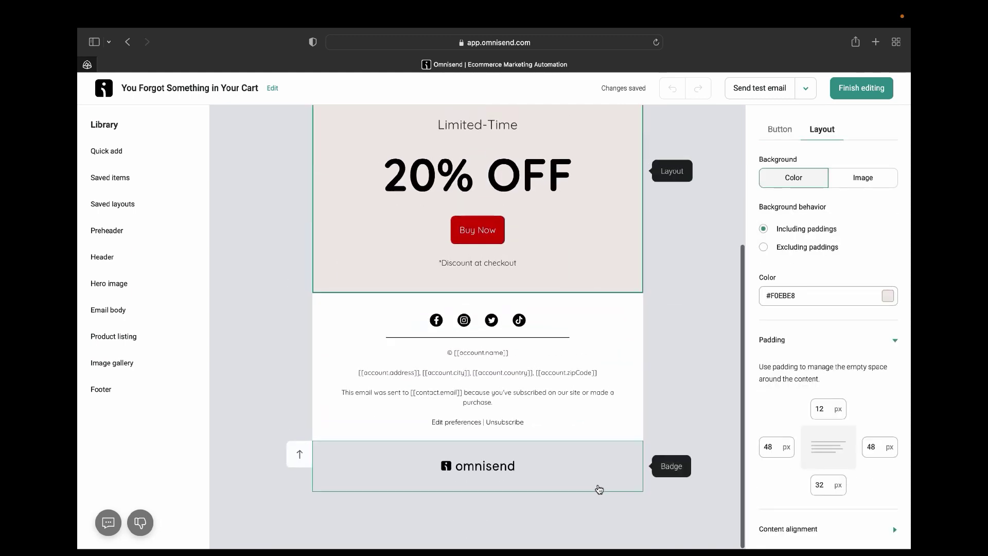
scroll(597, 494, up, 5)
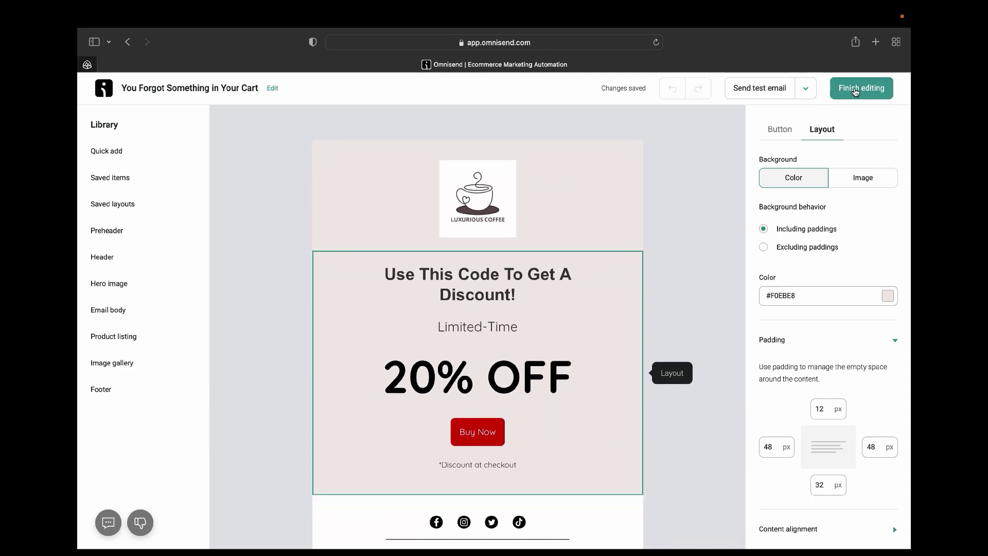
Finish editing, return to the editor once, then finish editing again to reach Recipients.
click(855, 90)
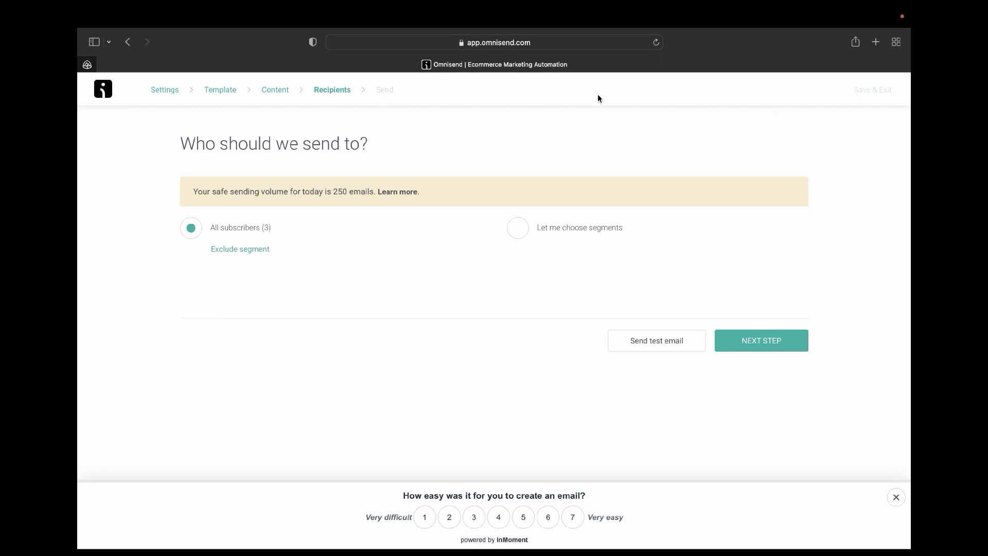
click(128, 41)
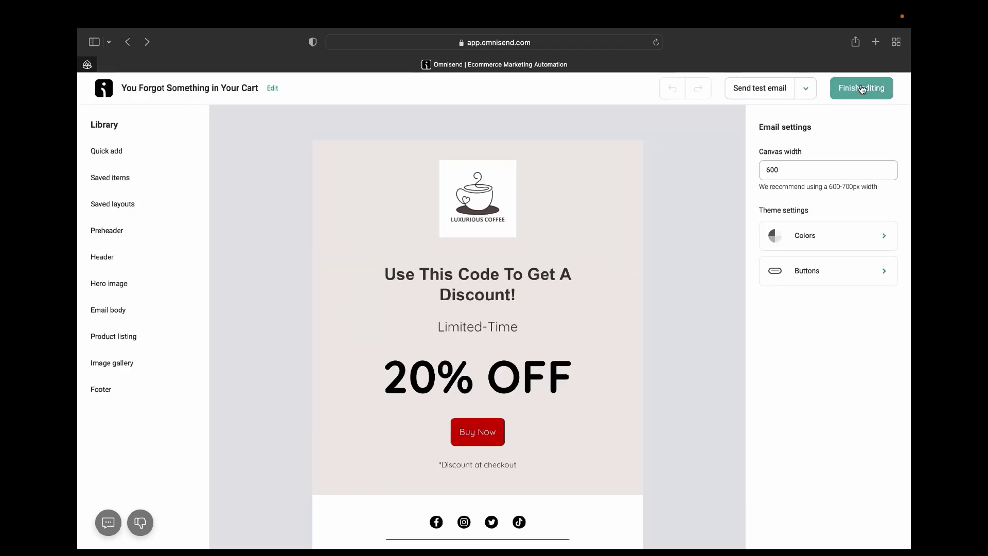
click(860, 94)
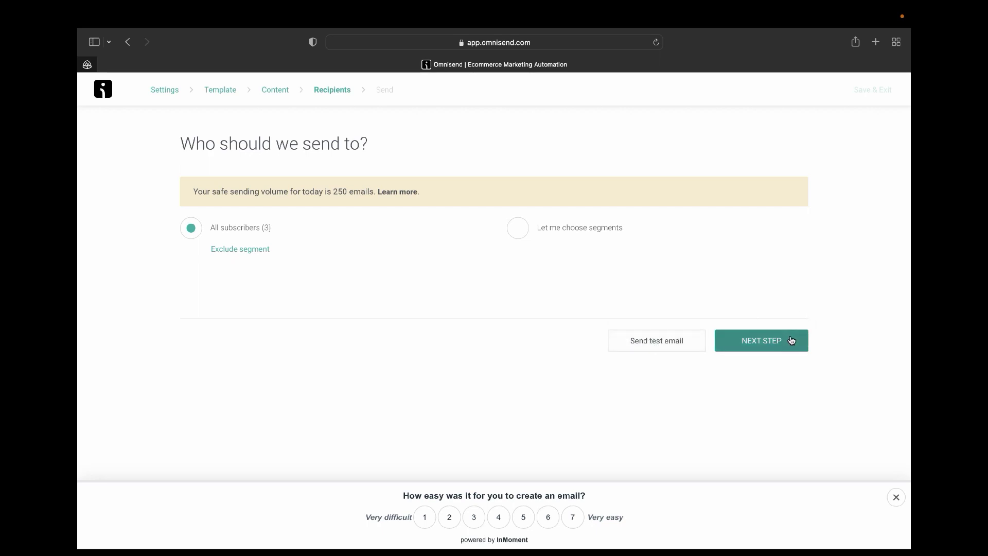
Send a test copy of the email to the user's own e-mail address.
click(621, 344)
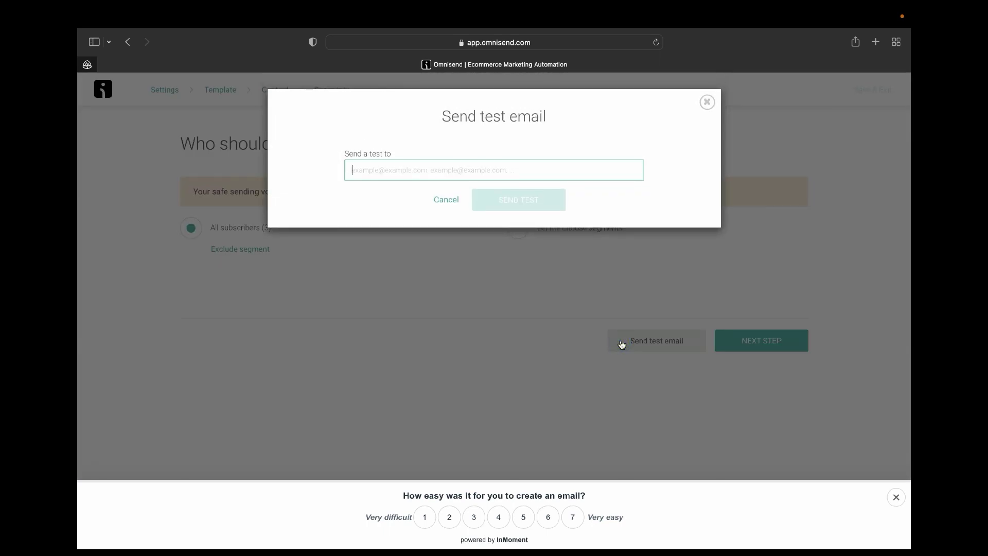
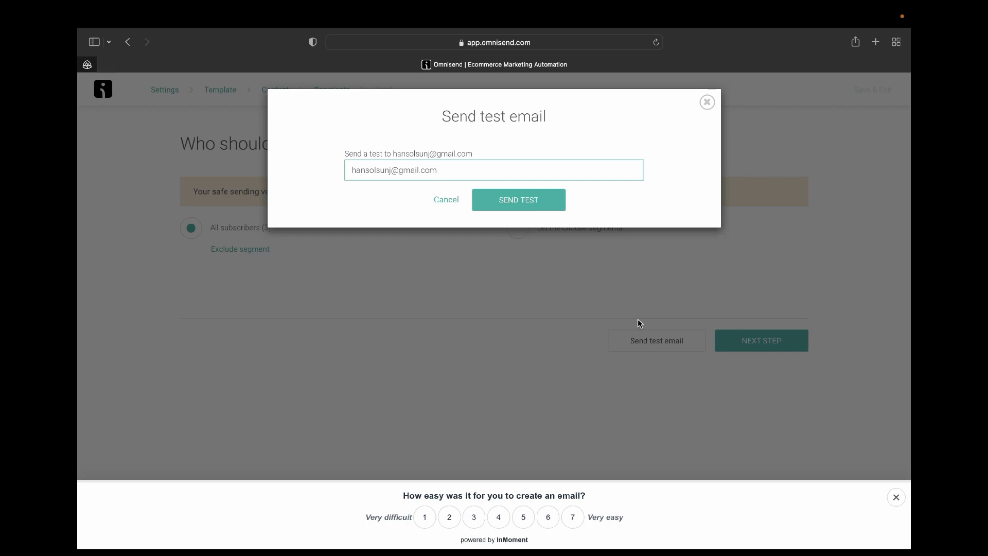
click(530, 205)
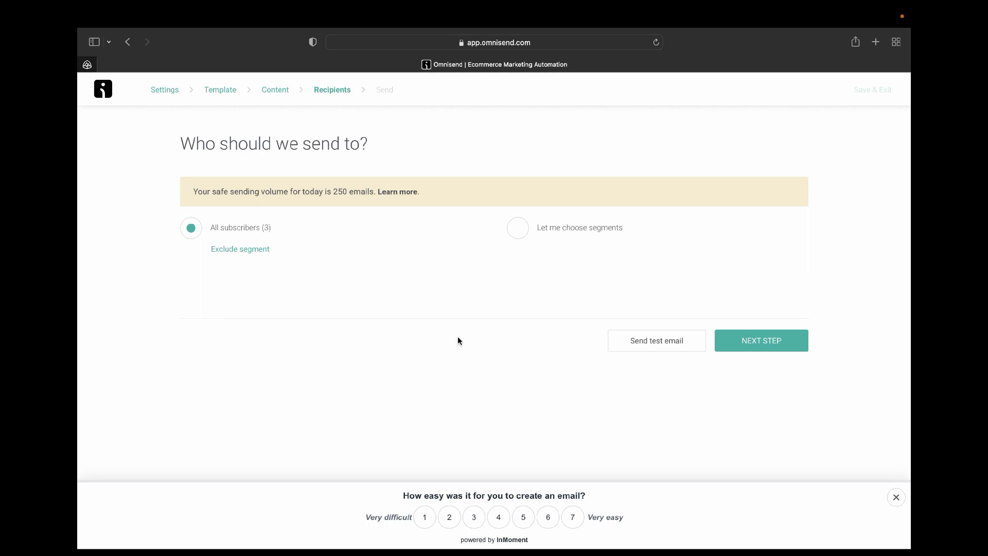
click(730, 340)
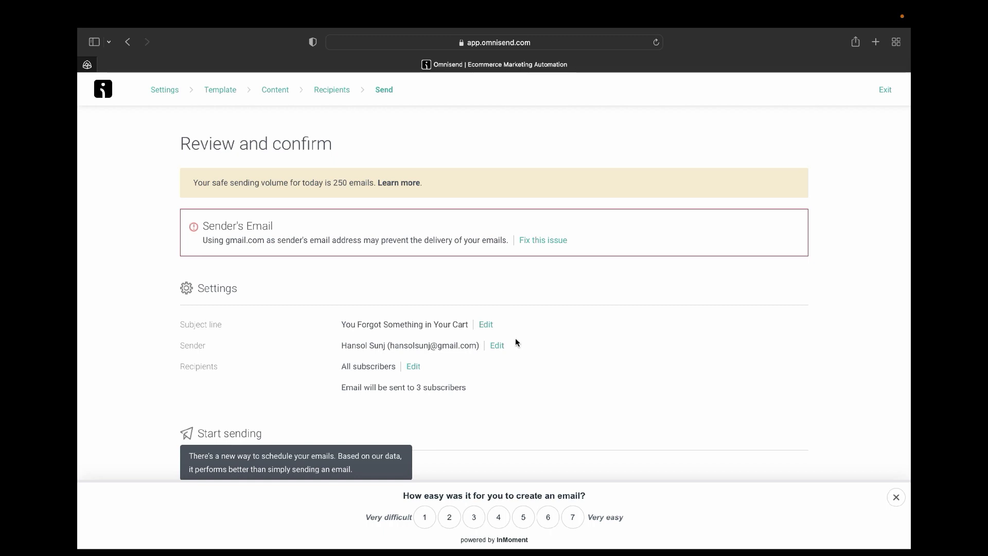
click(540, 241)
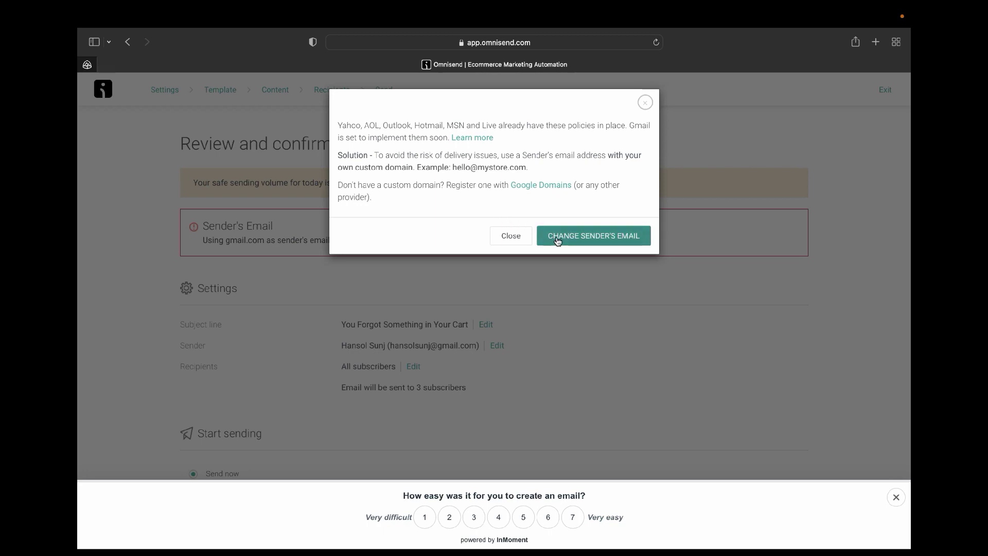
click(574, 232)
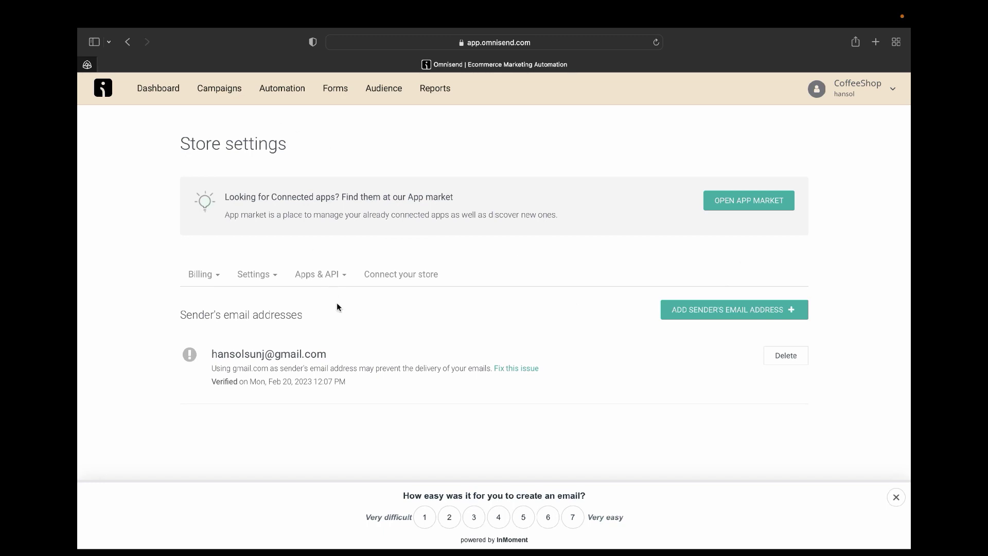
Go back to the Dashboard and look over its Goals tab welcome and 'Connect your store' prompts.
click(157, 88)
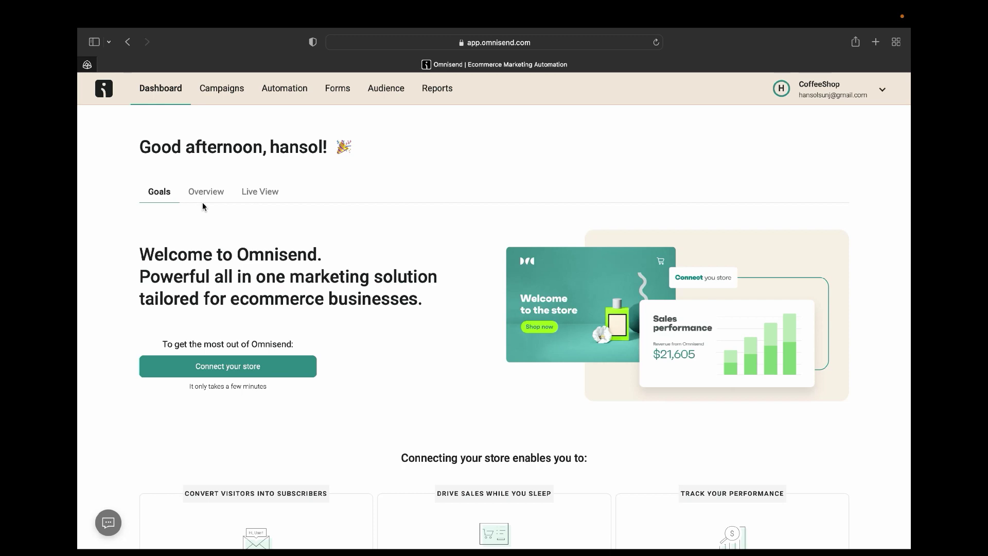
scroll(523, 433, down, 6)
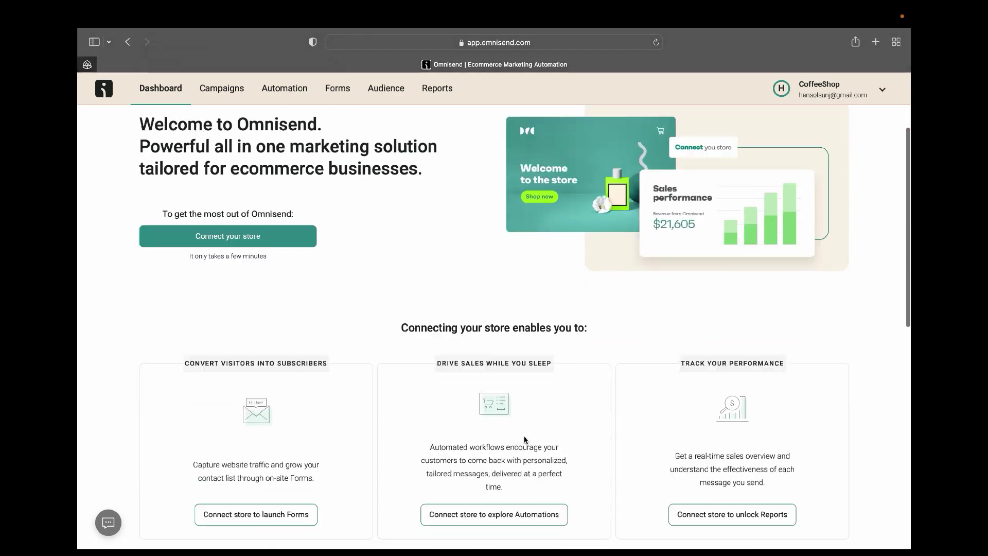
scroll(525, 439, down, 6)
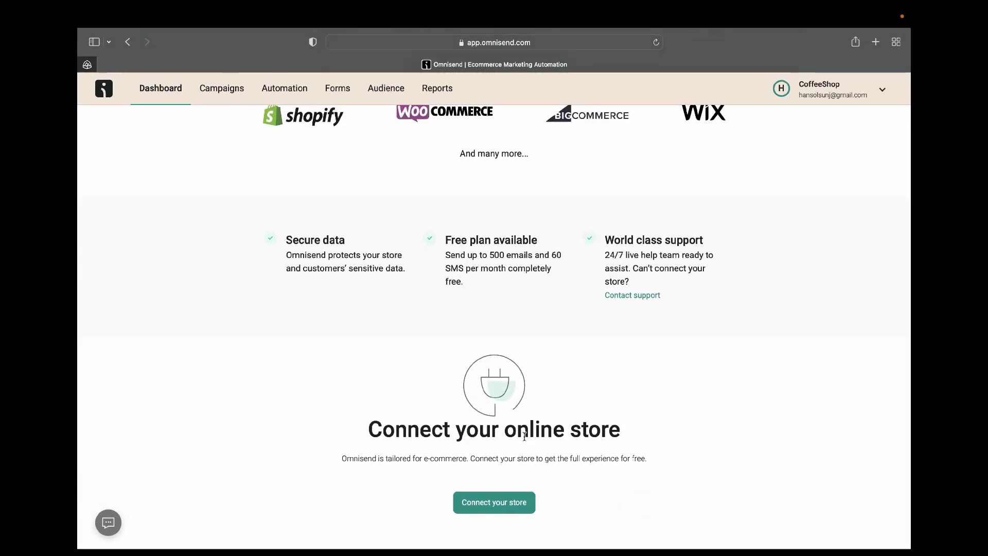
scroll(525, 436, up, 15)
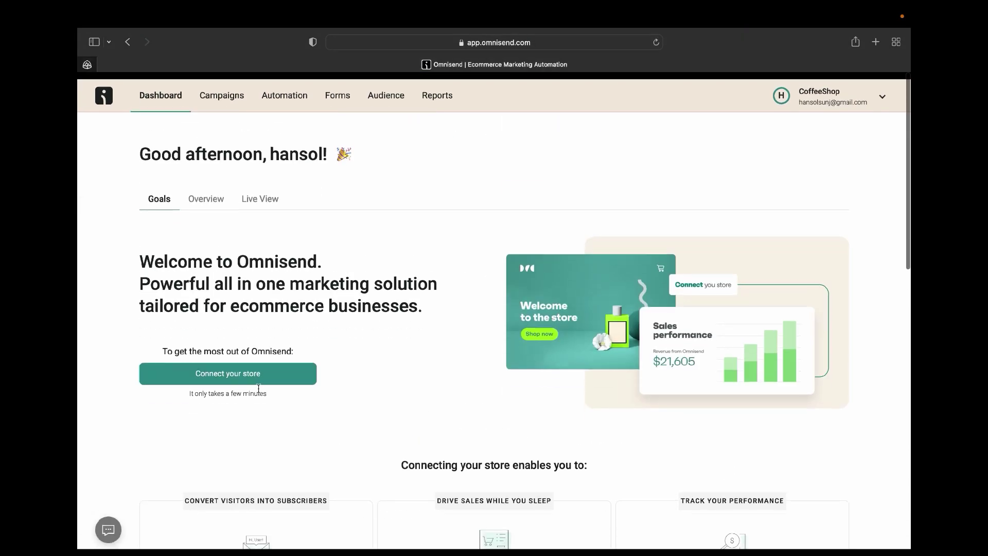